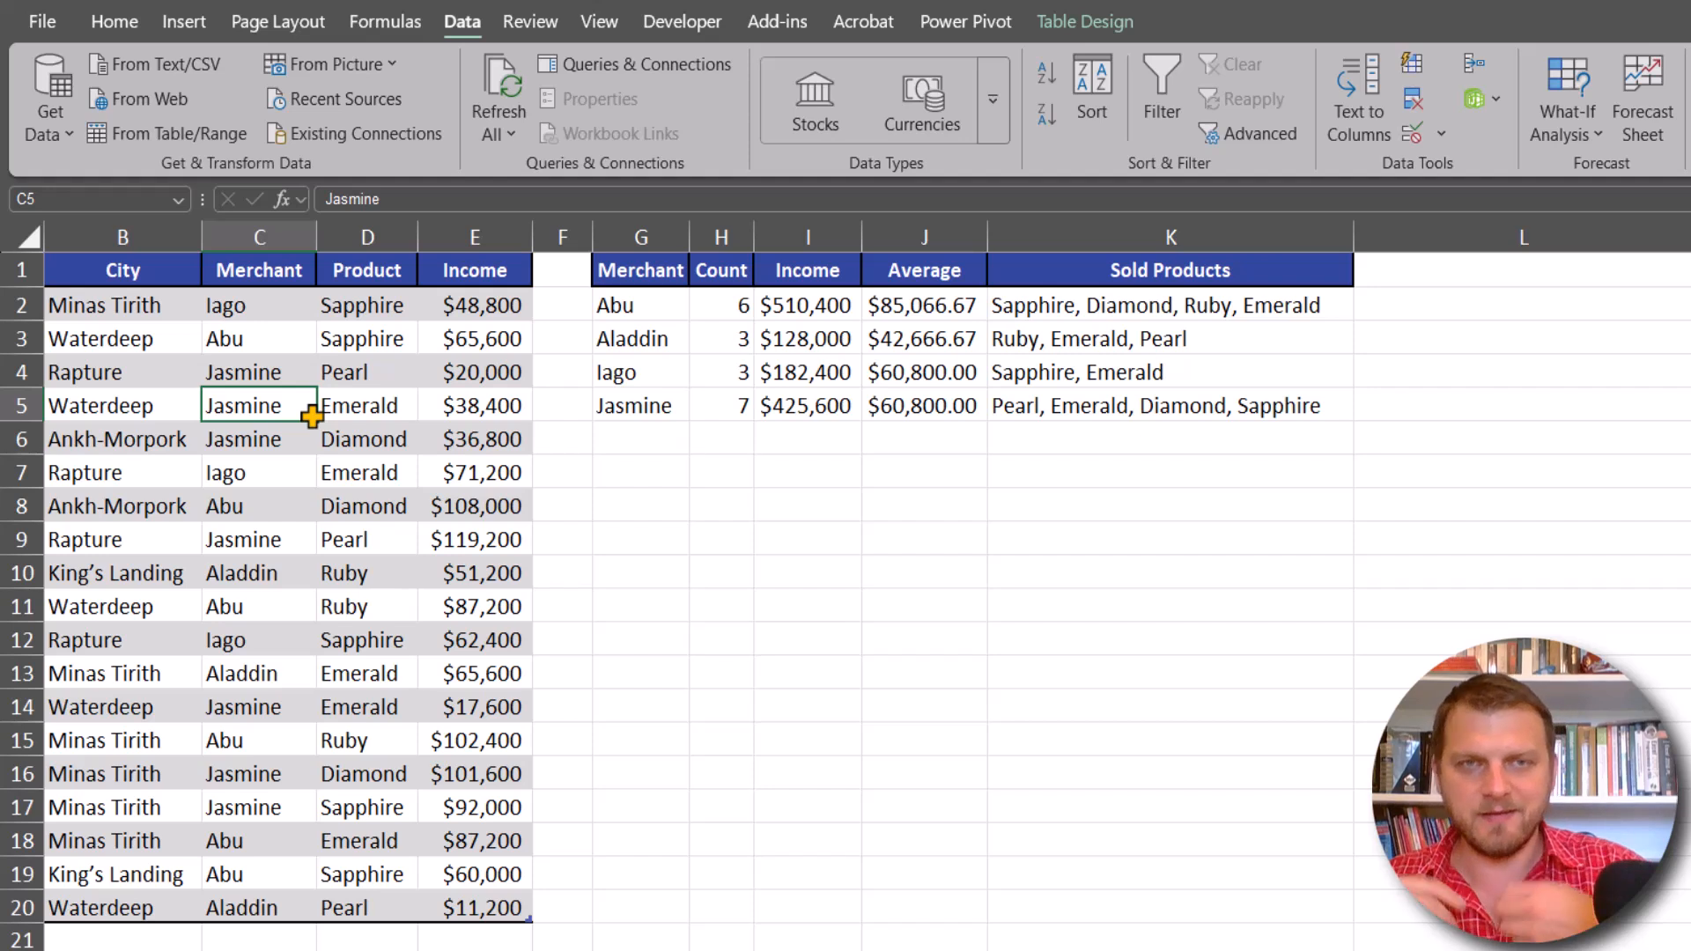
Examine the summary table's Merchant, Count, Income, Average and Sold Products columns alongside the source sales table.
click(722, 273)
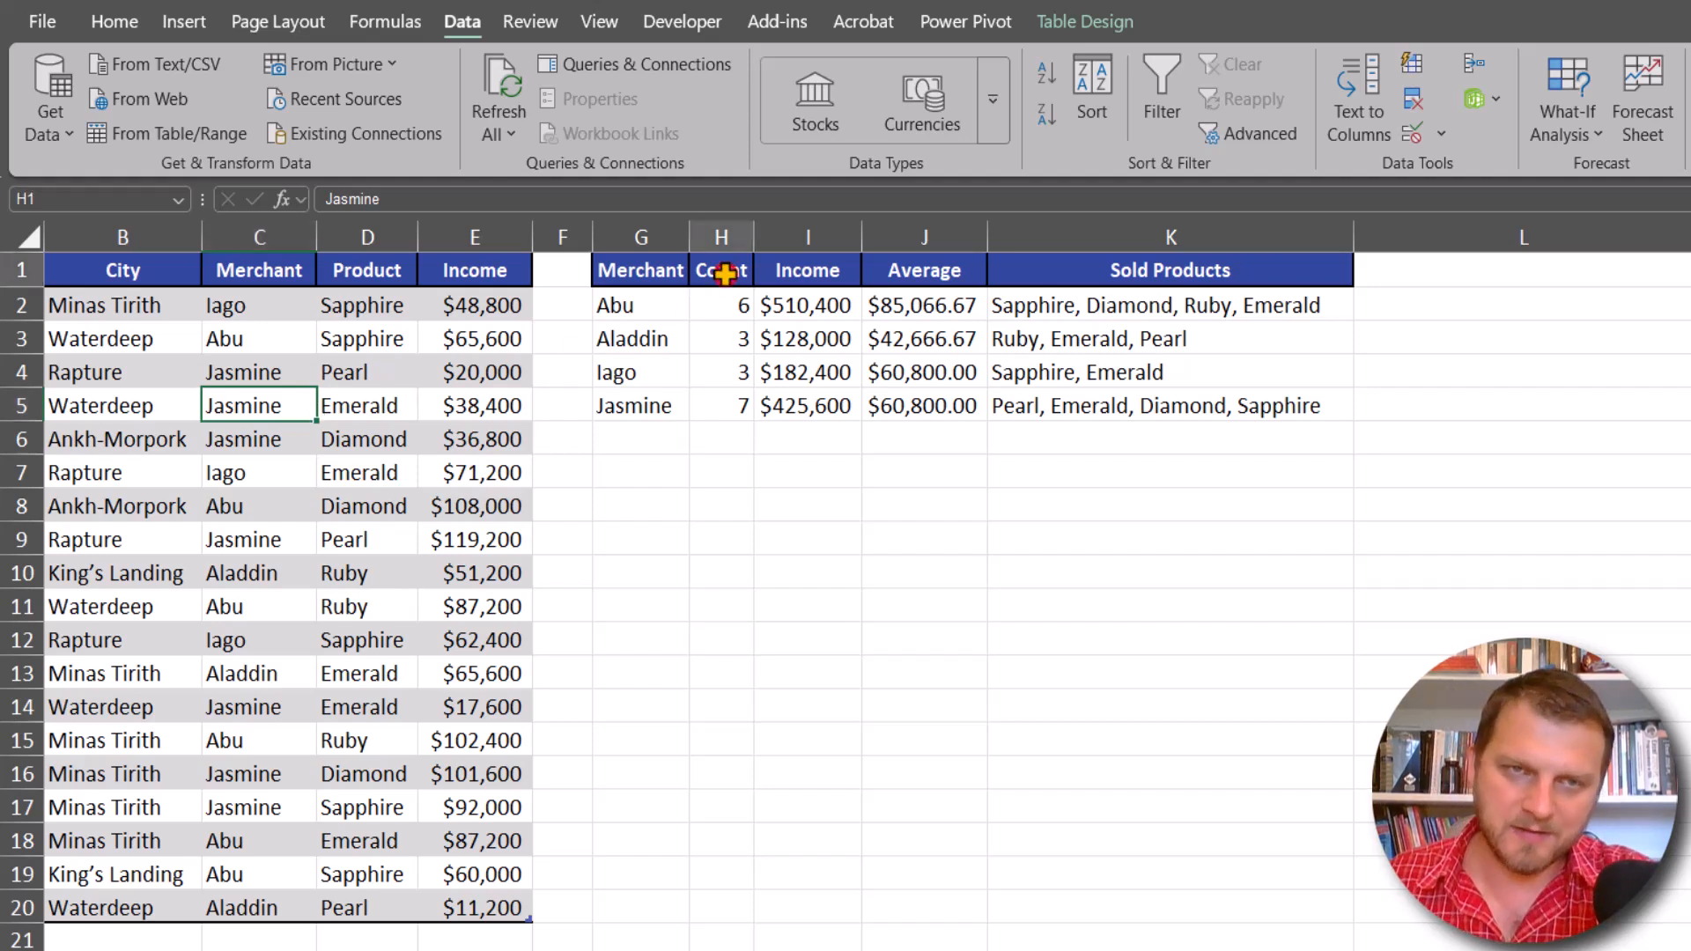
click(672, 303)
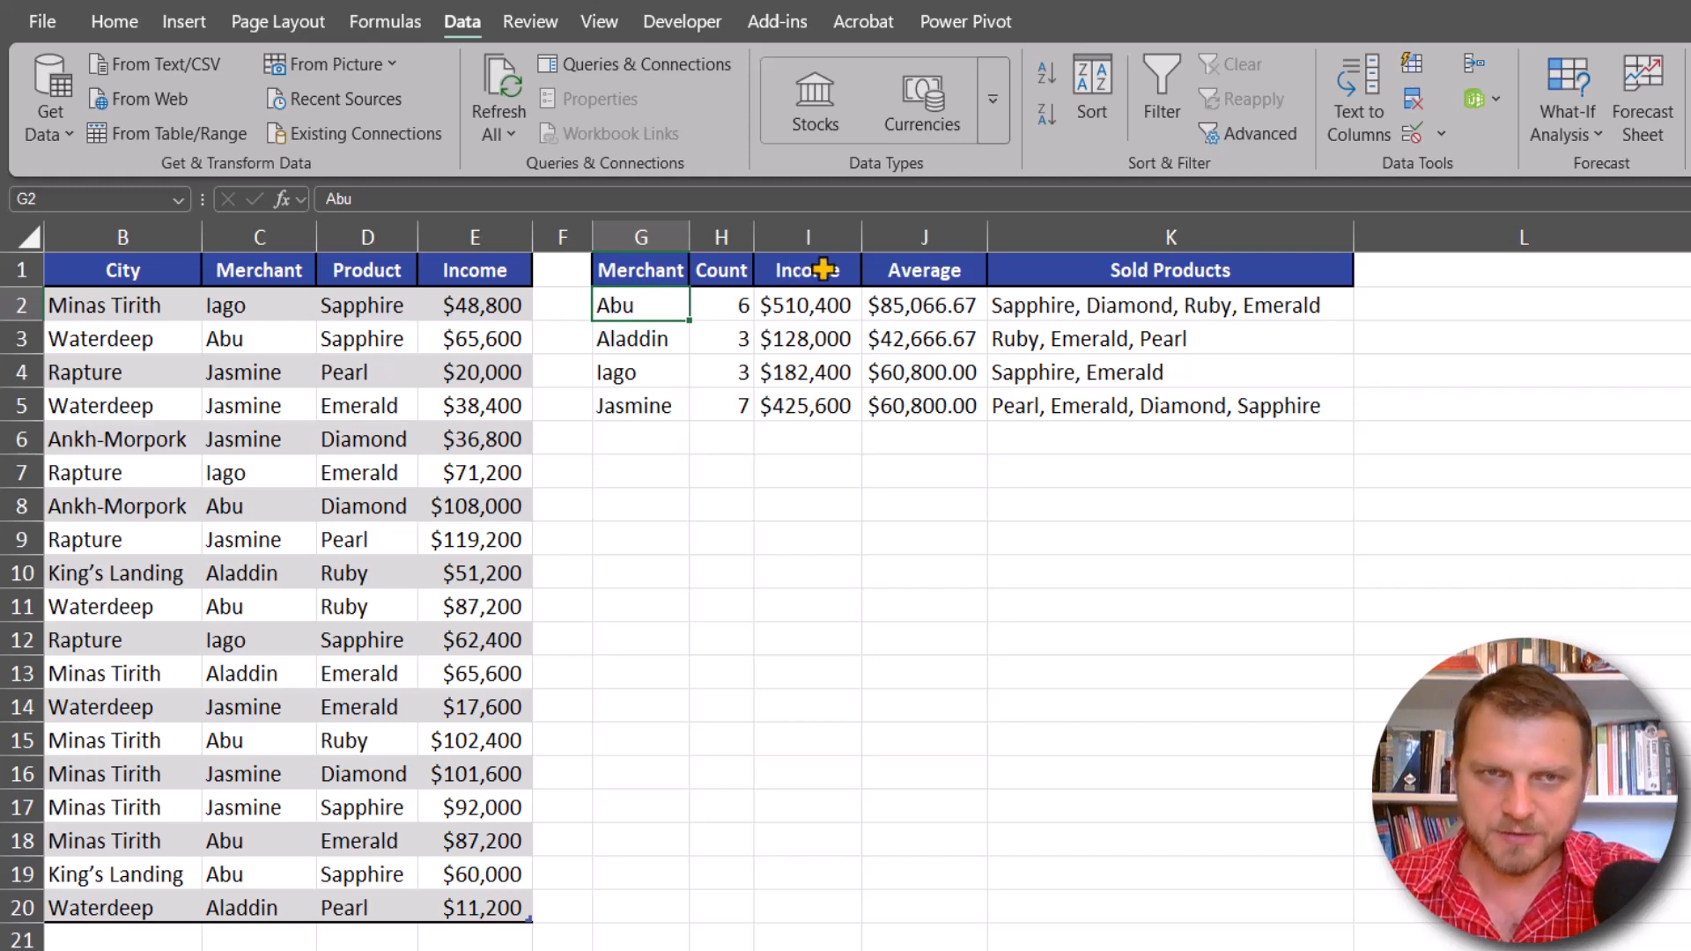
click(850, 272)
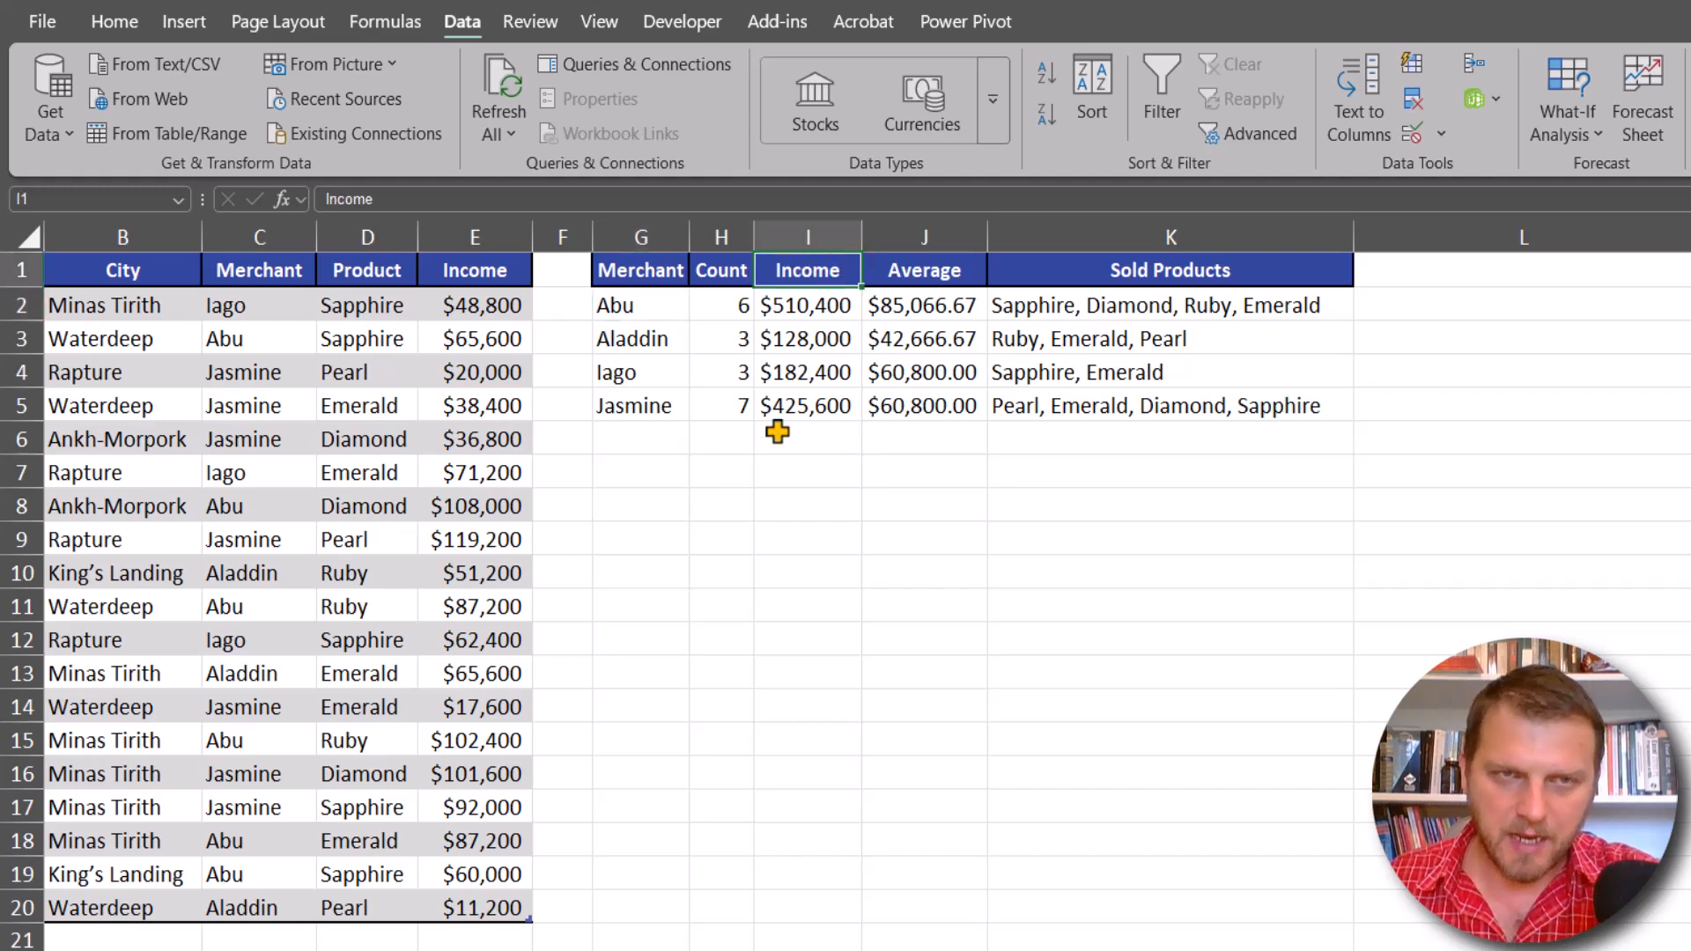
click(525, 276)
click(520, 300)
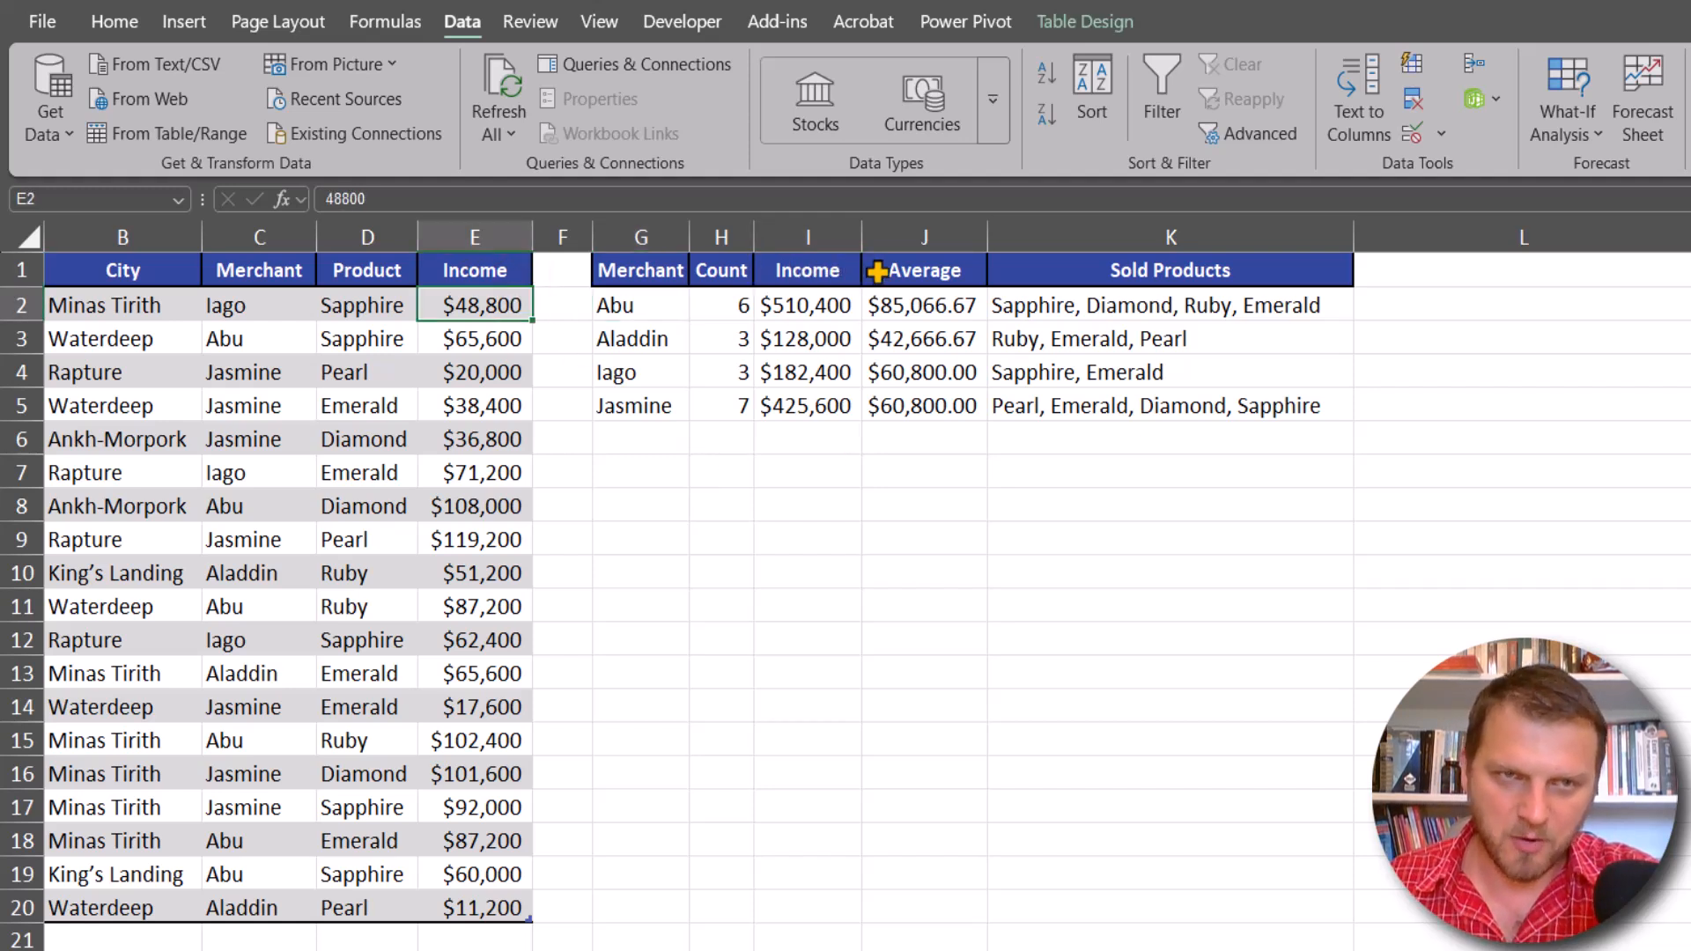
click(929, 270)
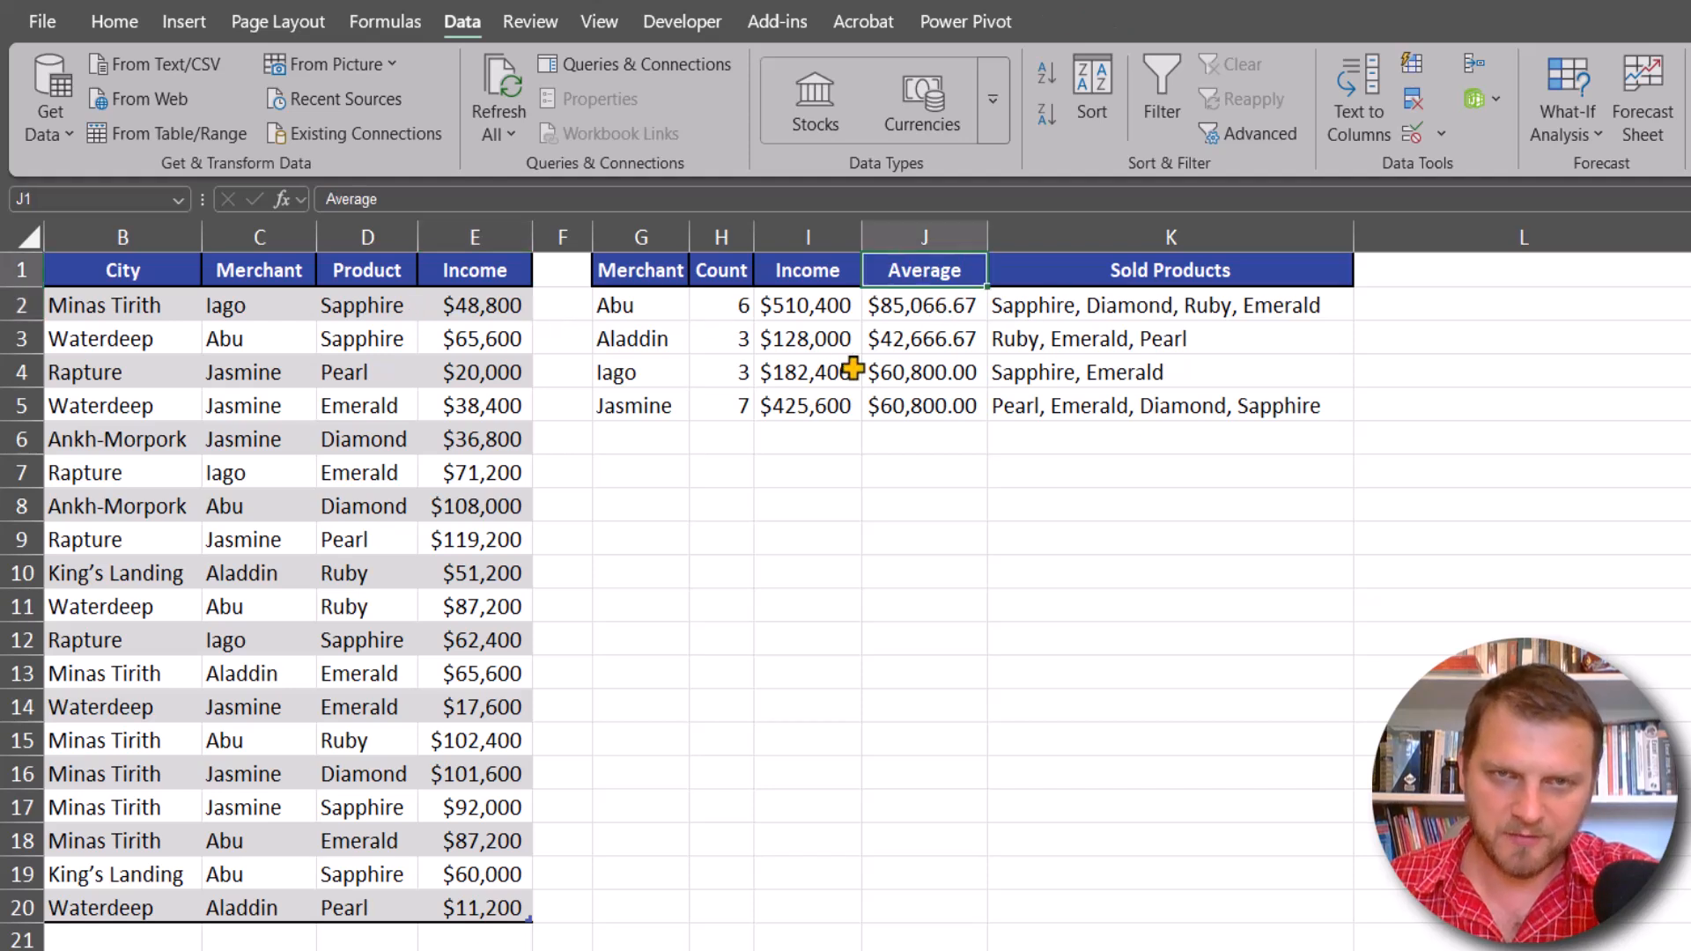
click(1179, 284)
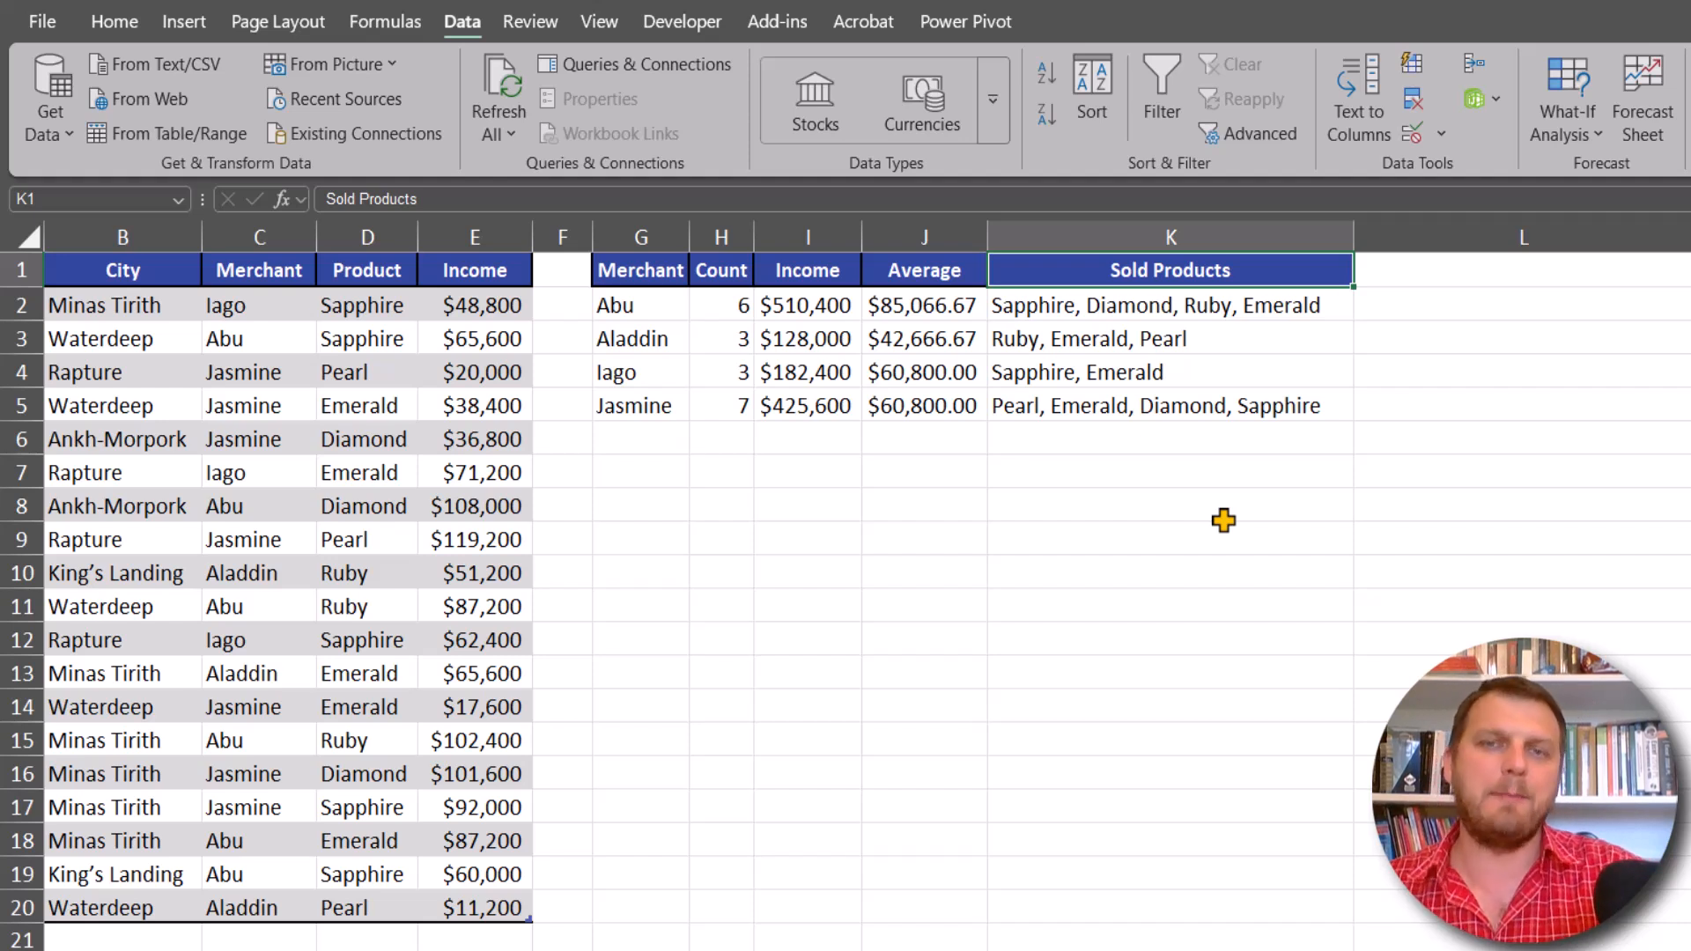
click(660, 310)
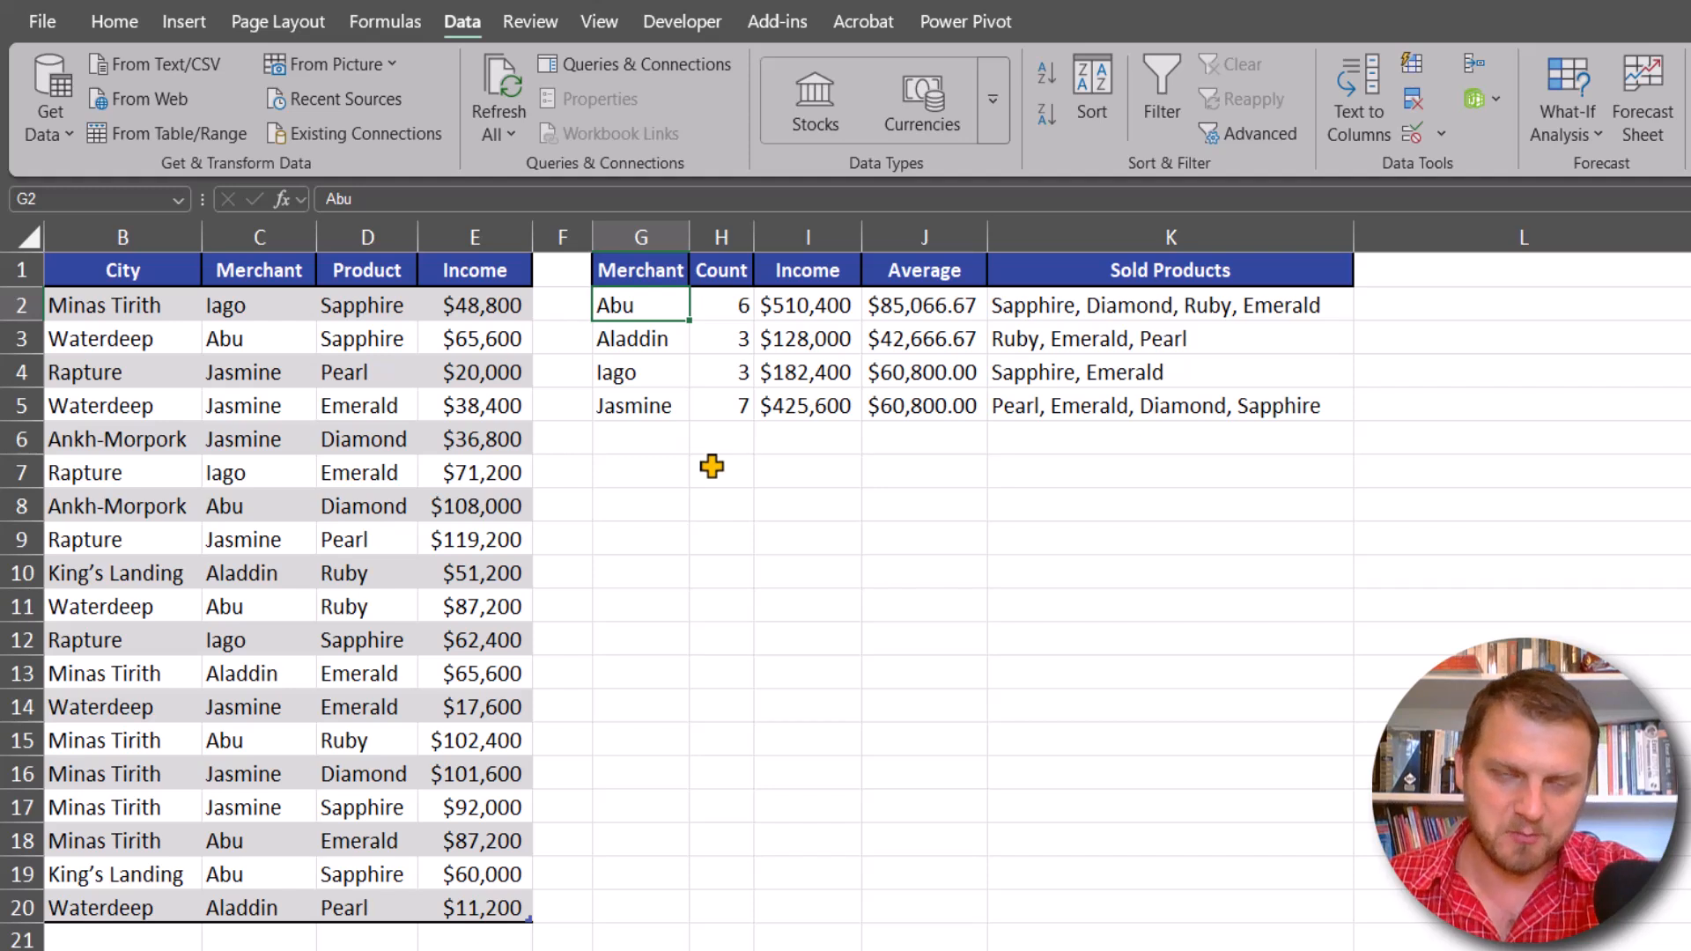
Inspect the formulas behind Count, Income, Average and Sold Products in row 2 of the summary table.
click(727, 310)
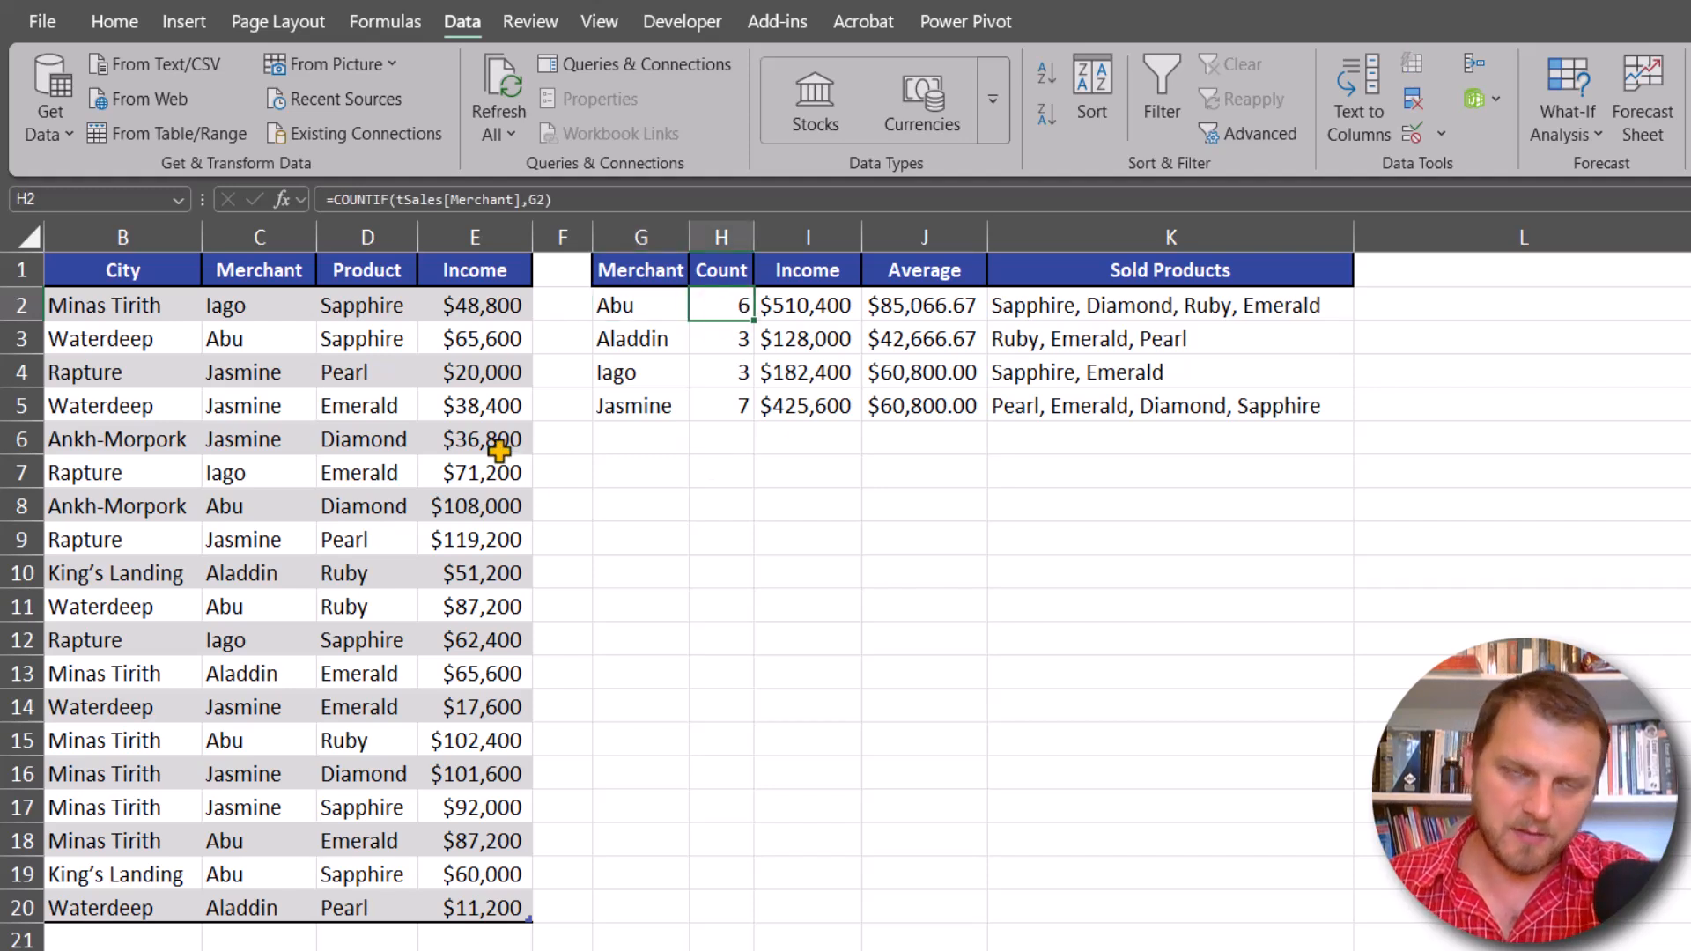
key(F2)
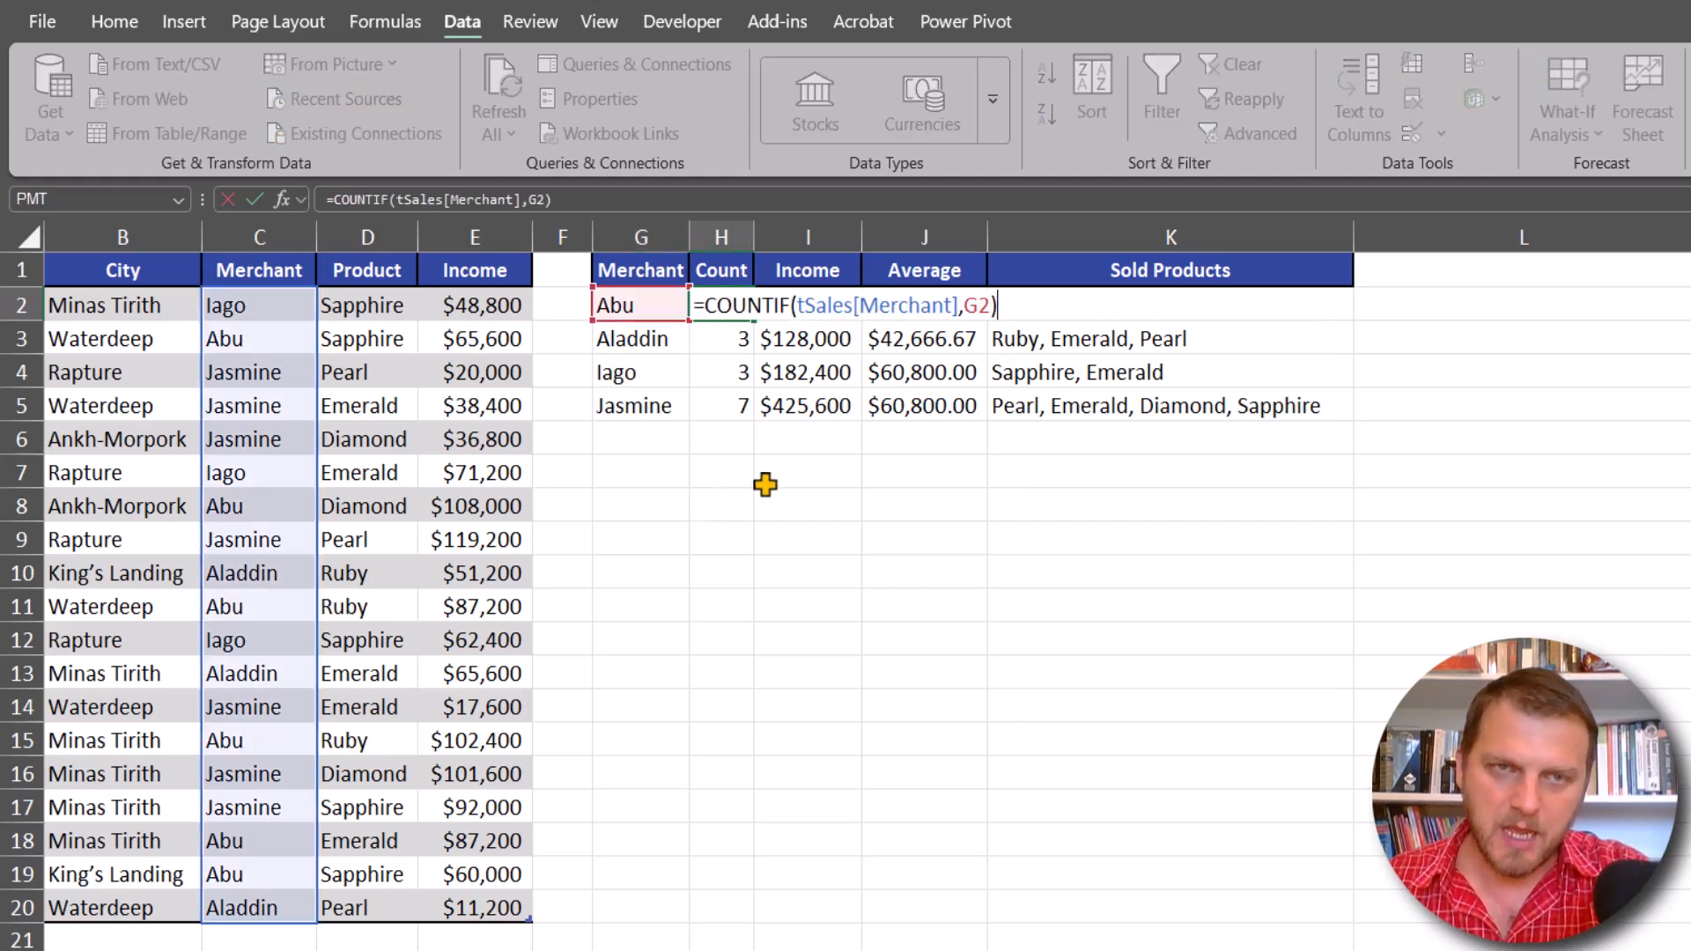
key(Escape)
click(839, 299)
key(F2)
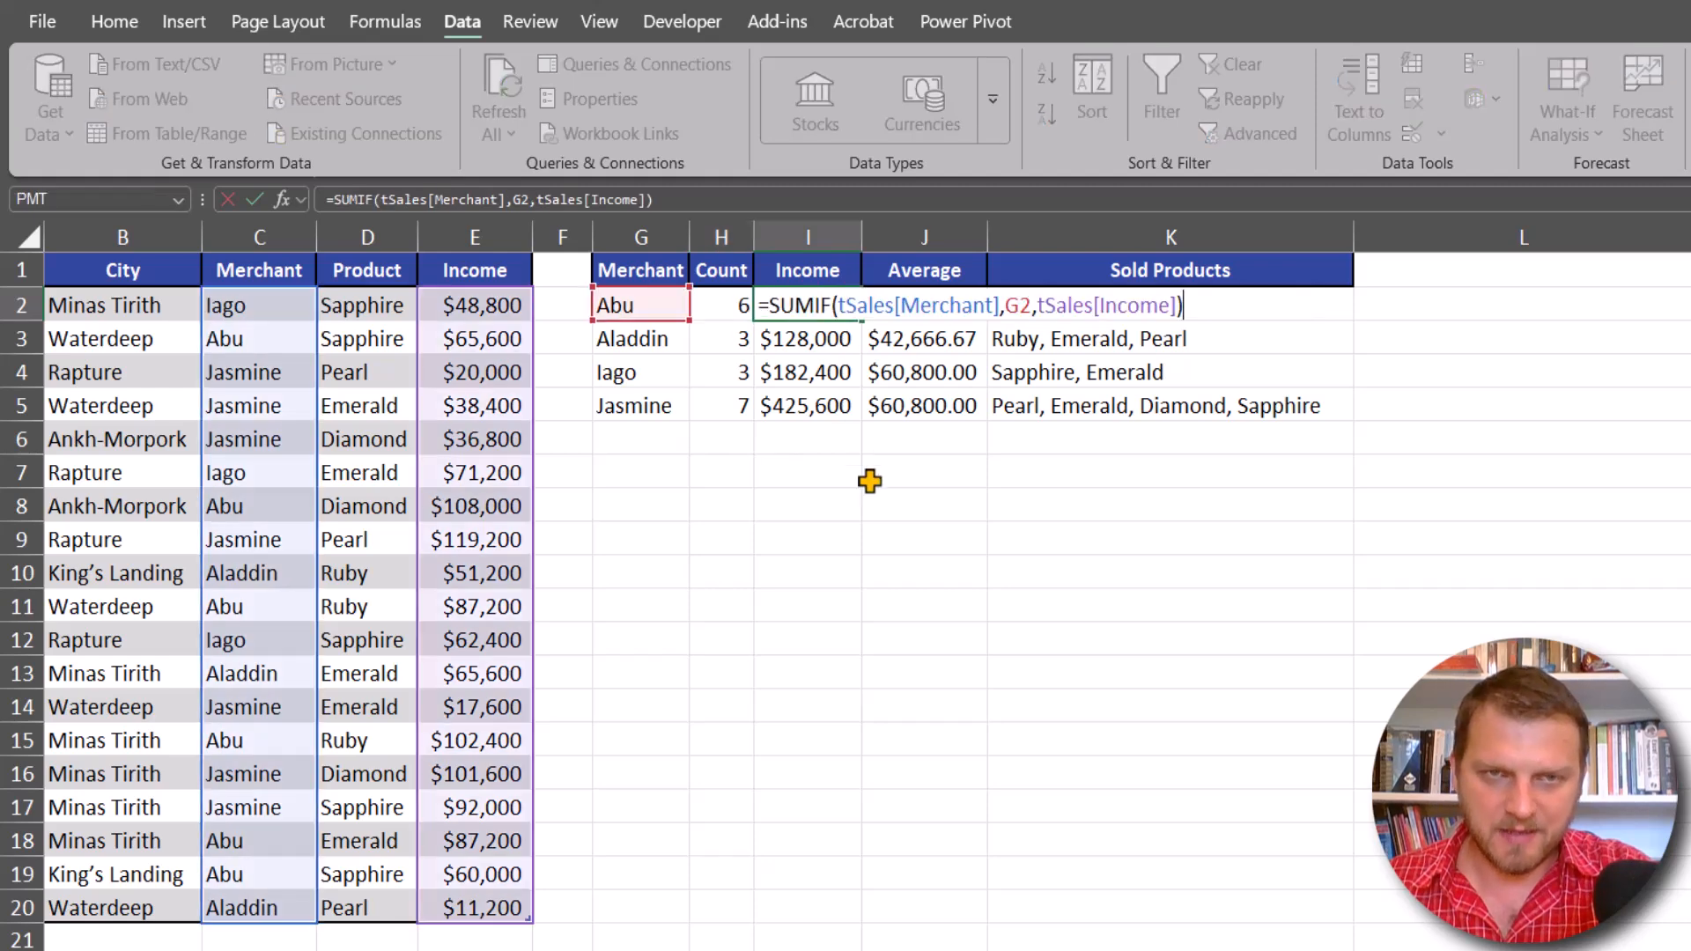
key(Escape)
click(949, 308)
key(F2)
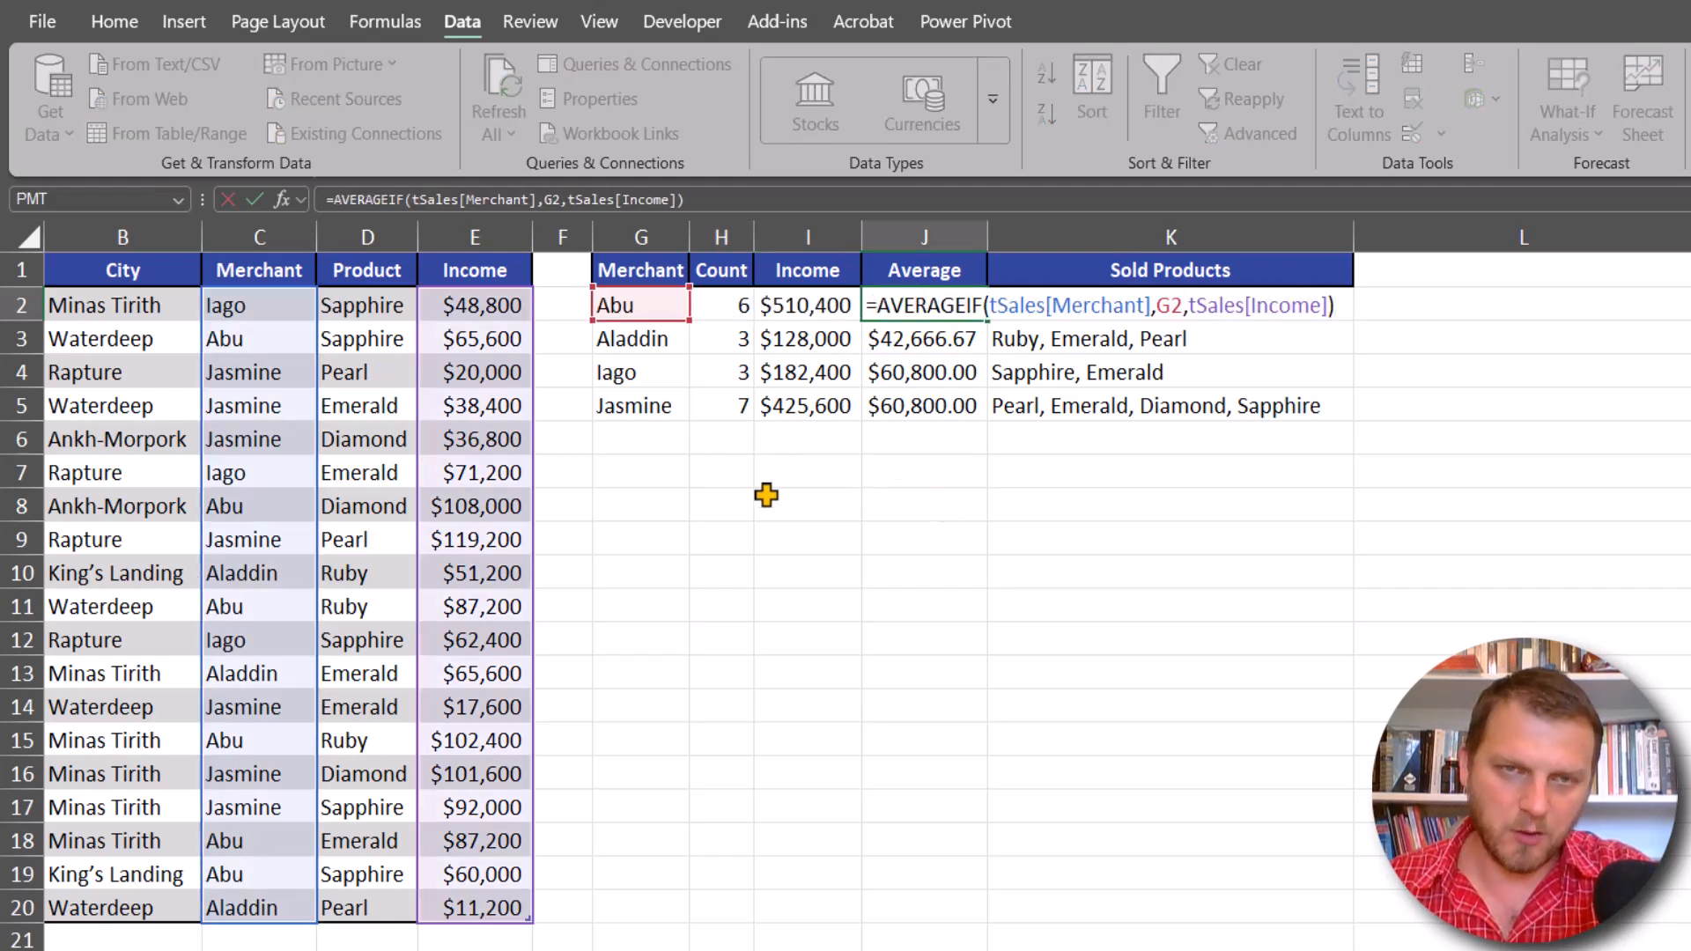
key(Escape)
click(1154, 308)
key(F2)
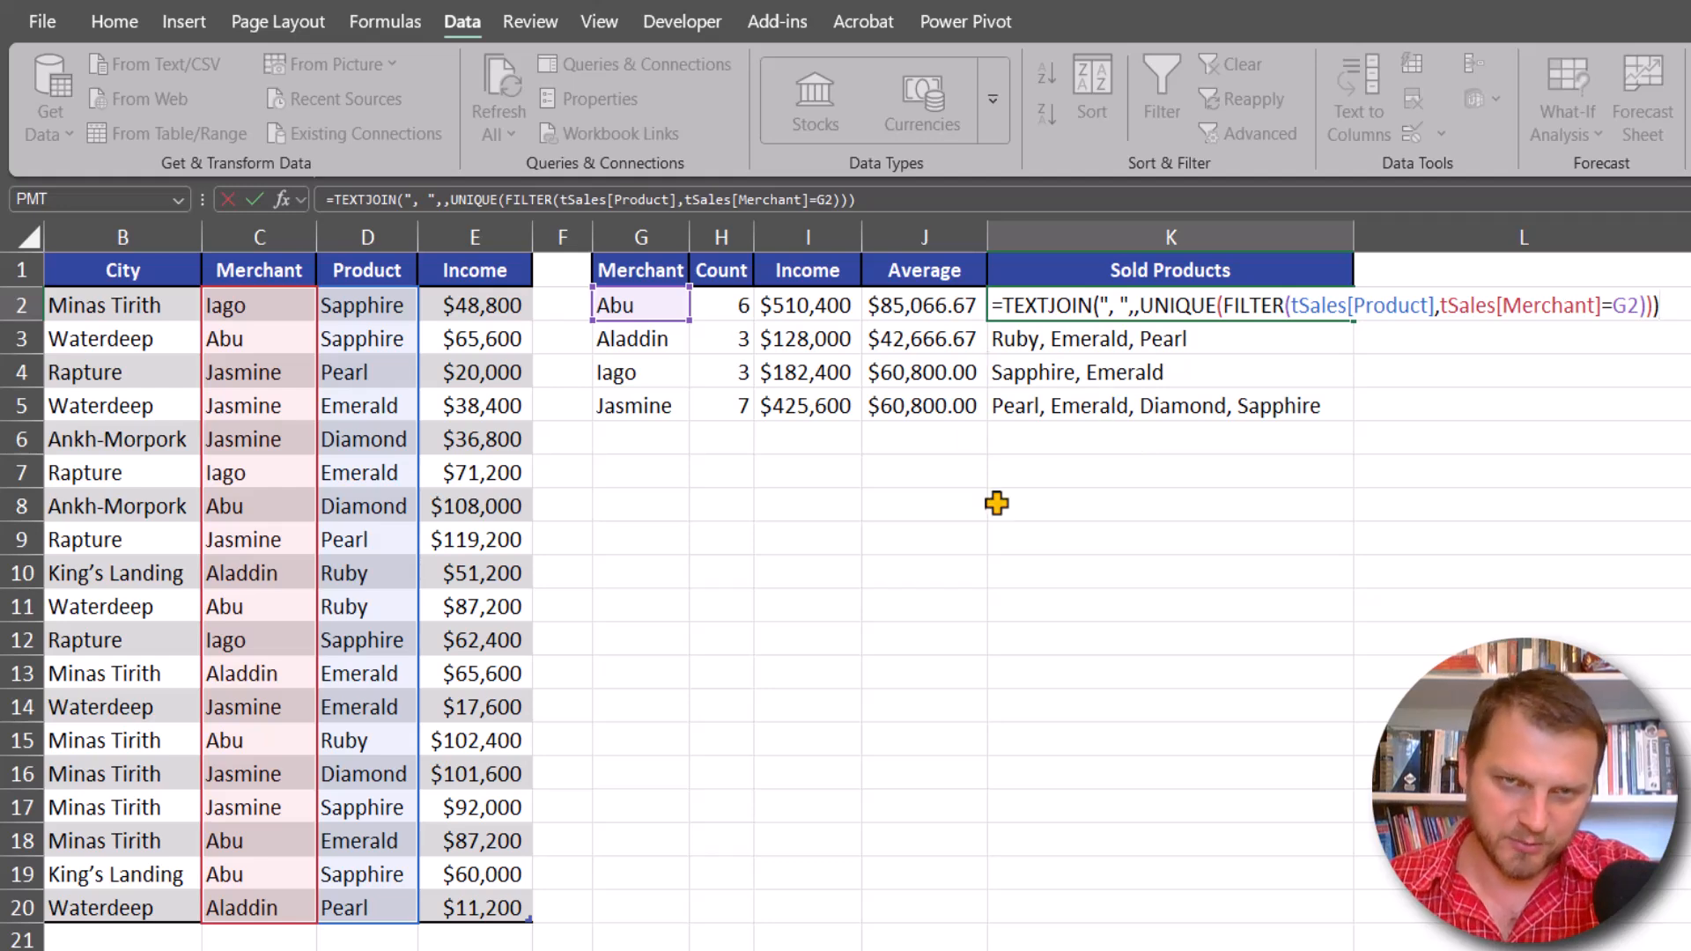
key(Escape)
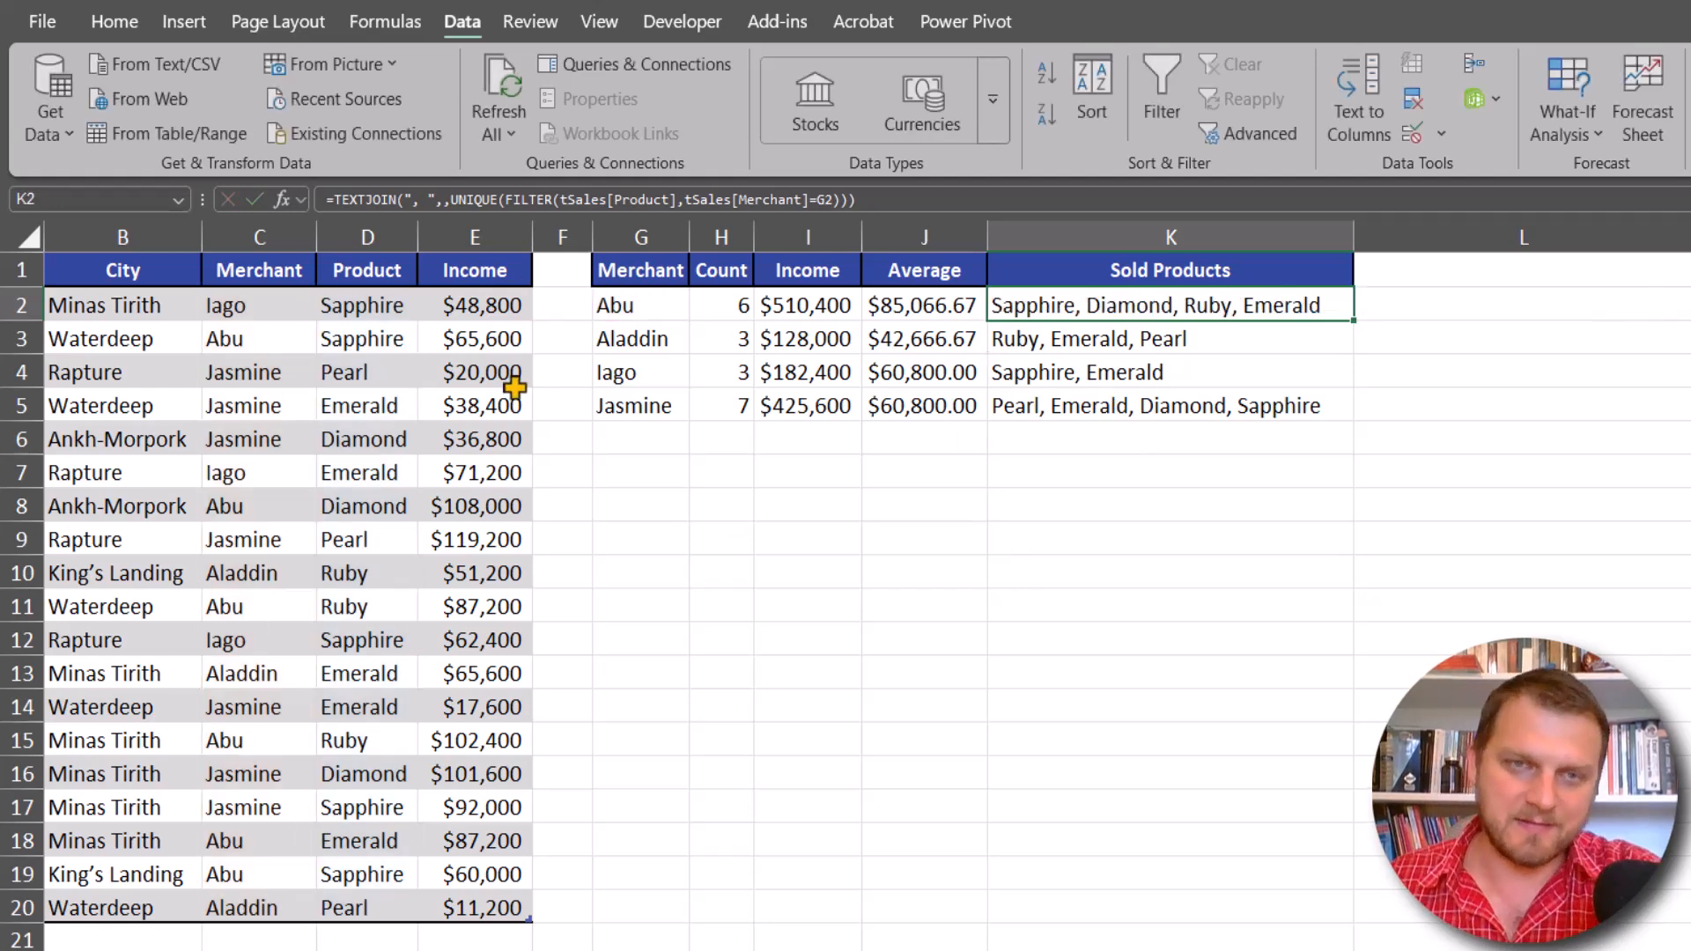
Load the sales table into the Power Query Editor and start a Group By on the Merchant column.
click(330, 476)
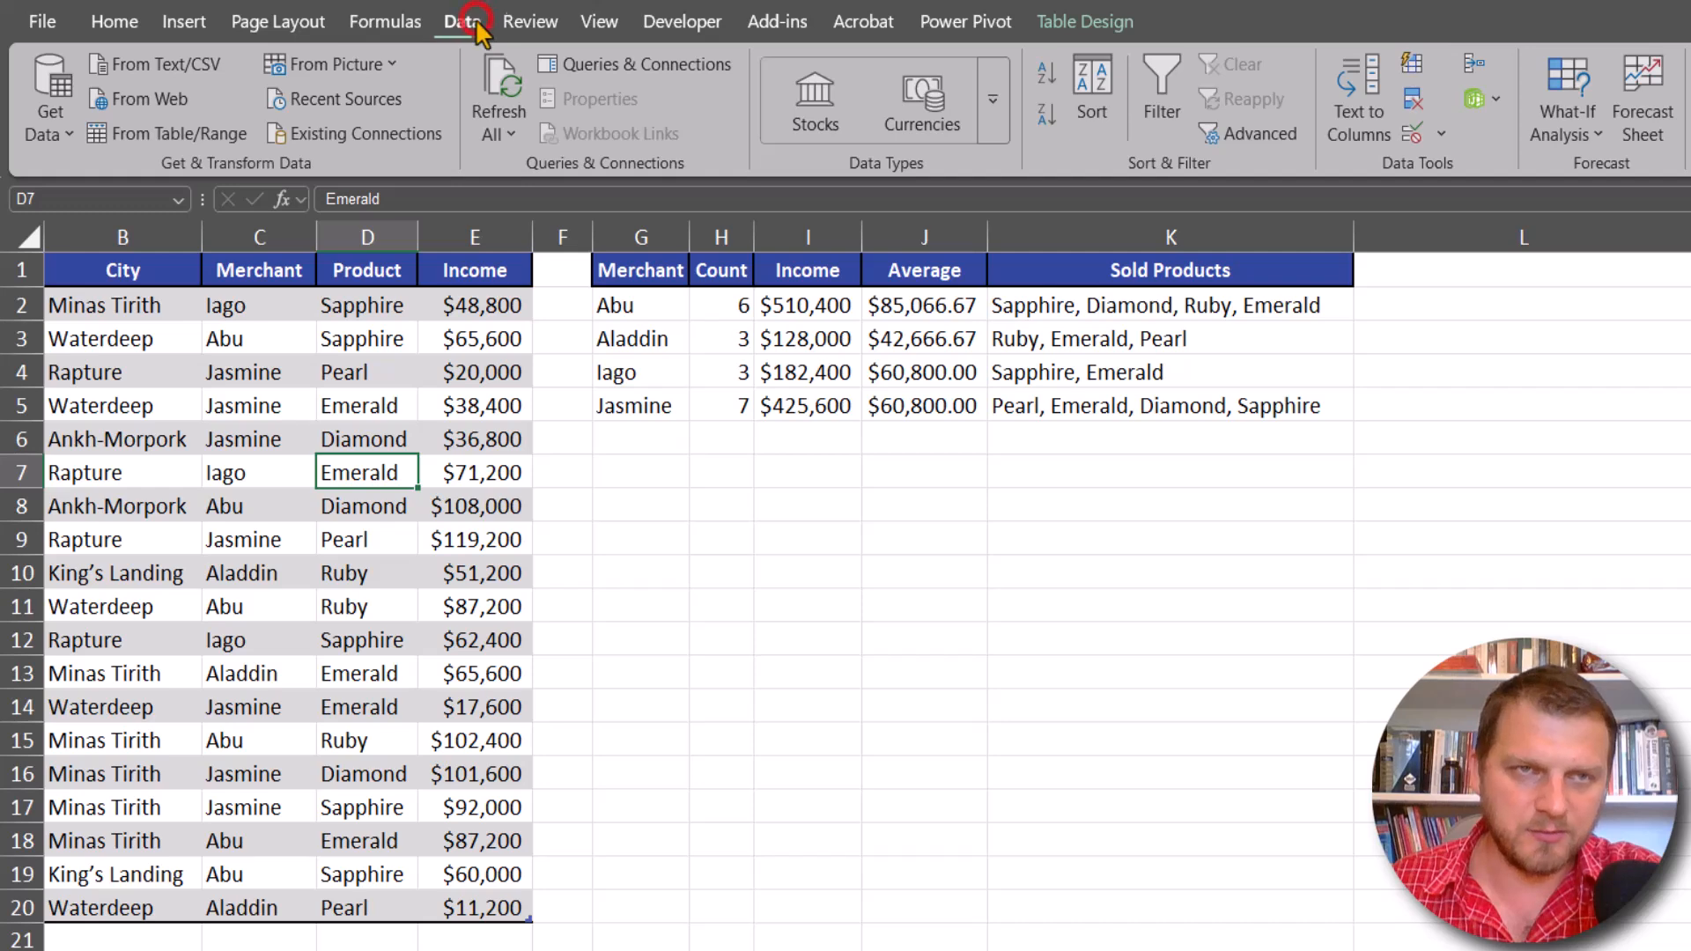
click(169, 133)
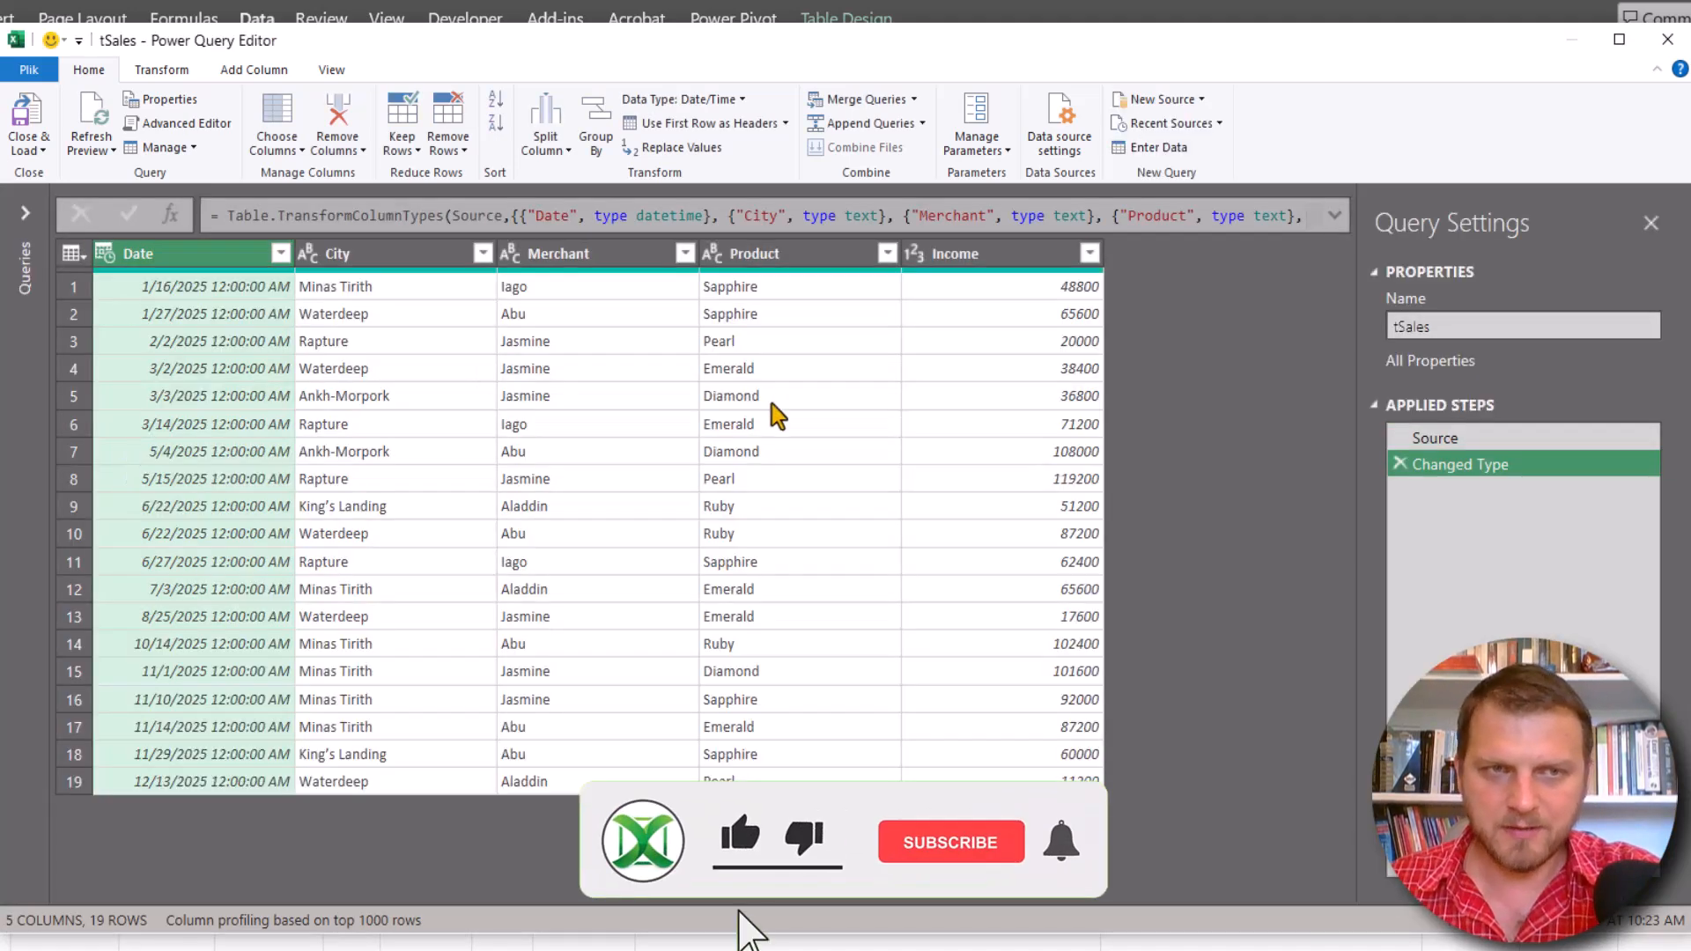
click(578, 256)
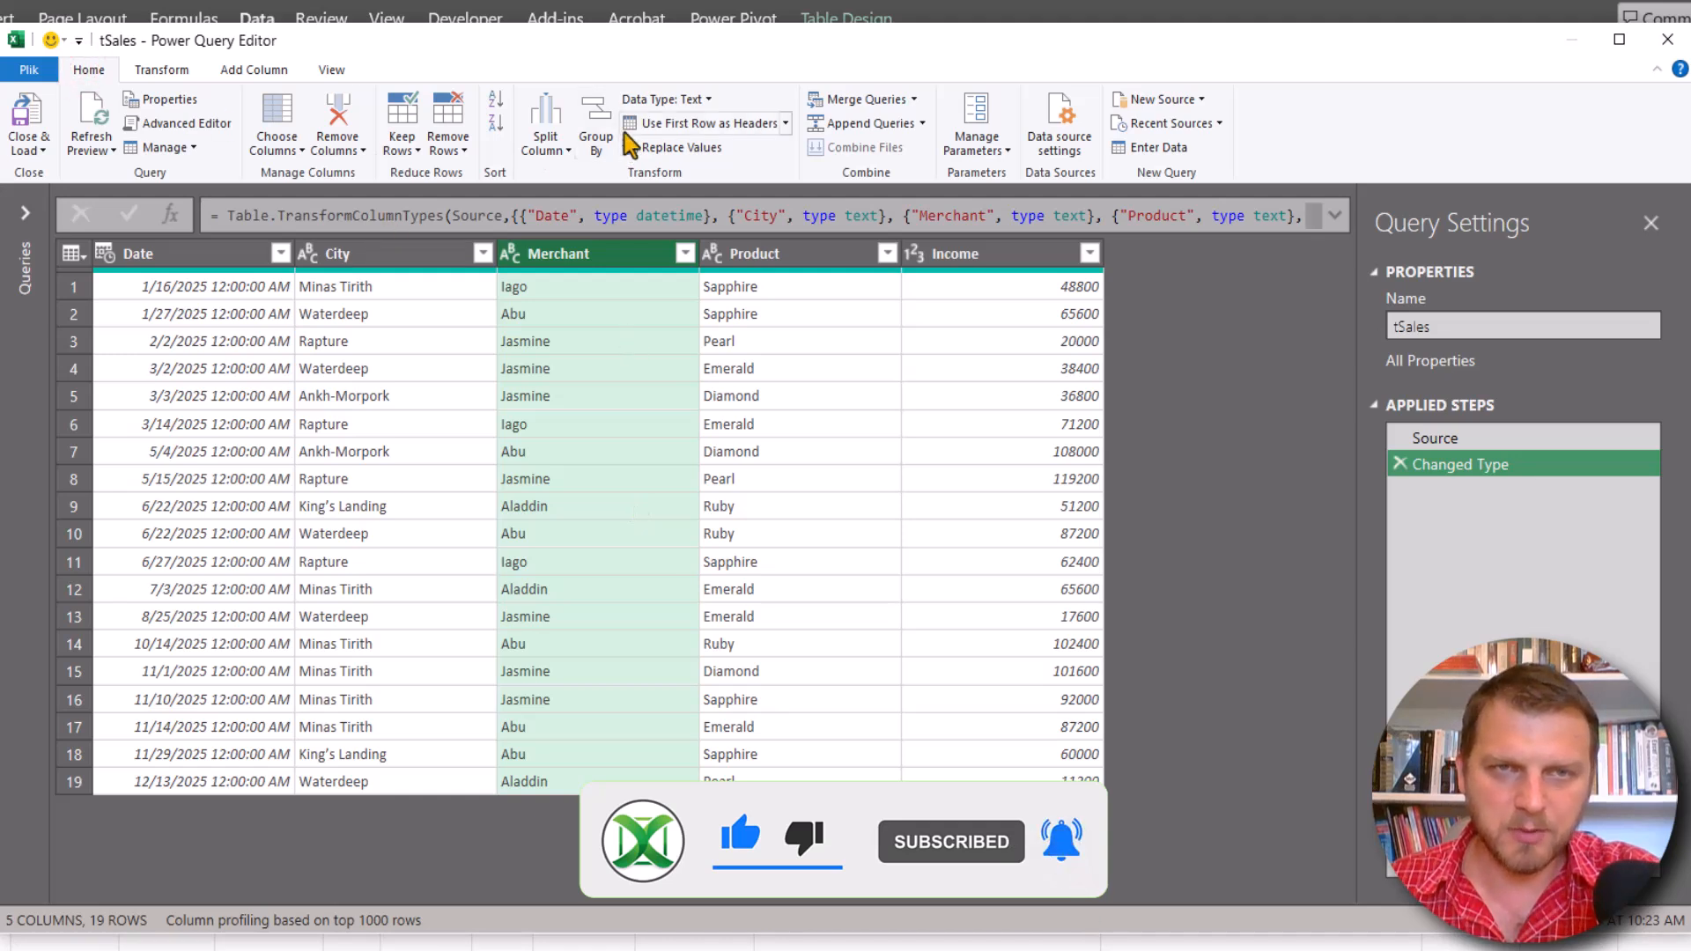
click(609, 111)
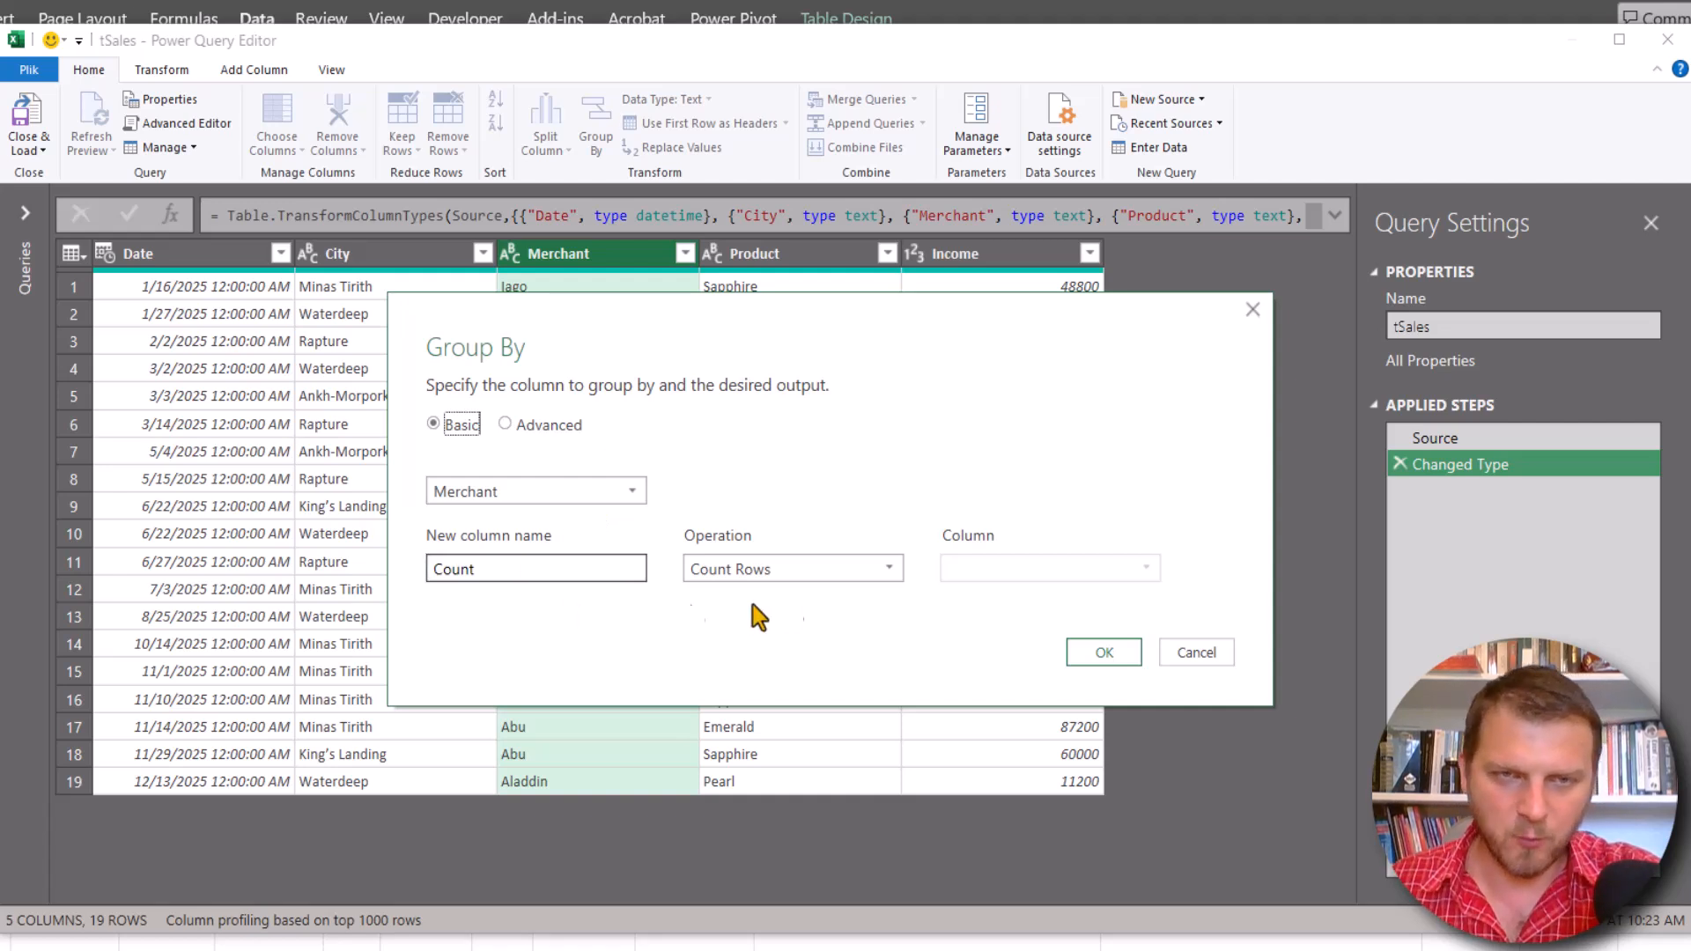
Switch the grouping to Advanced and add three more aggregations below Count.
click(536, 429)
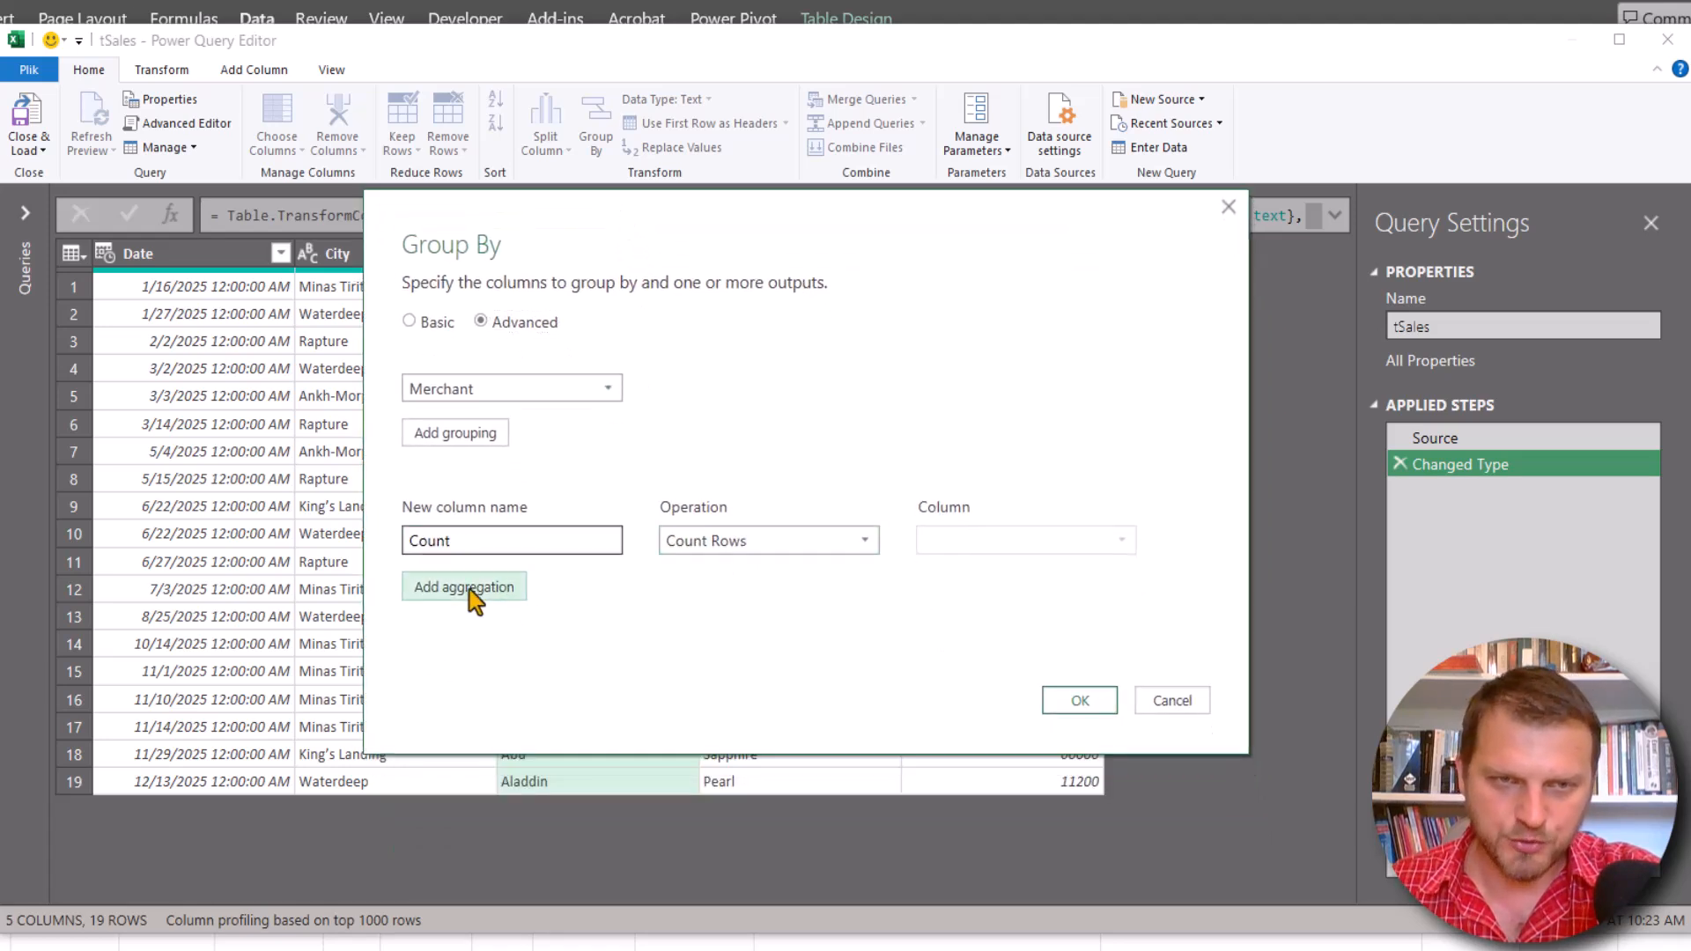
click(437, 589)
click(447, 628)
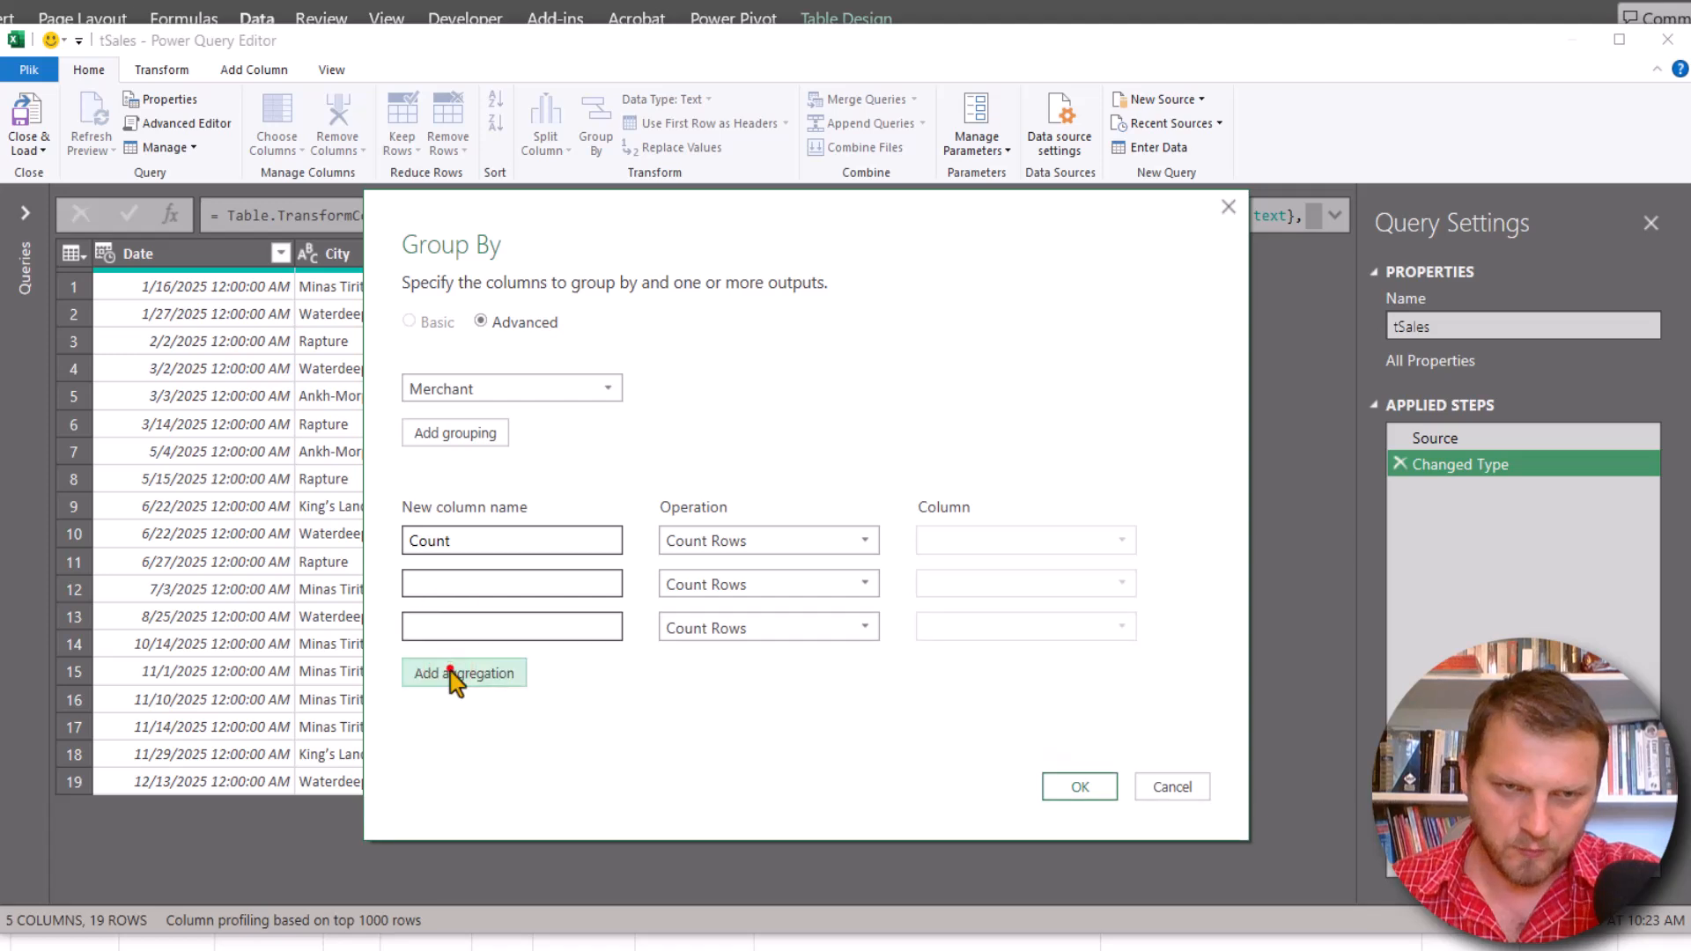
click(451, 673)
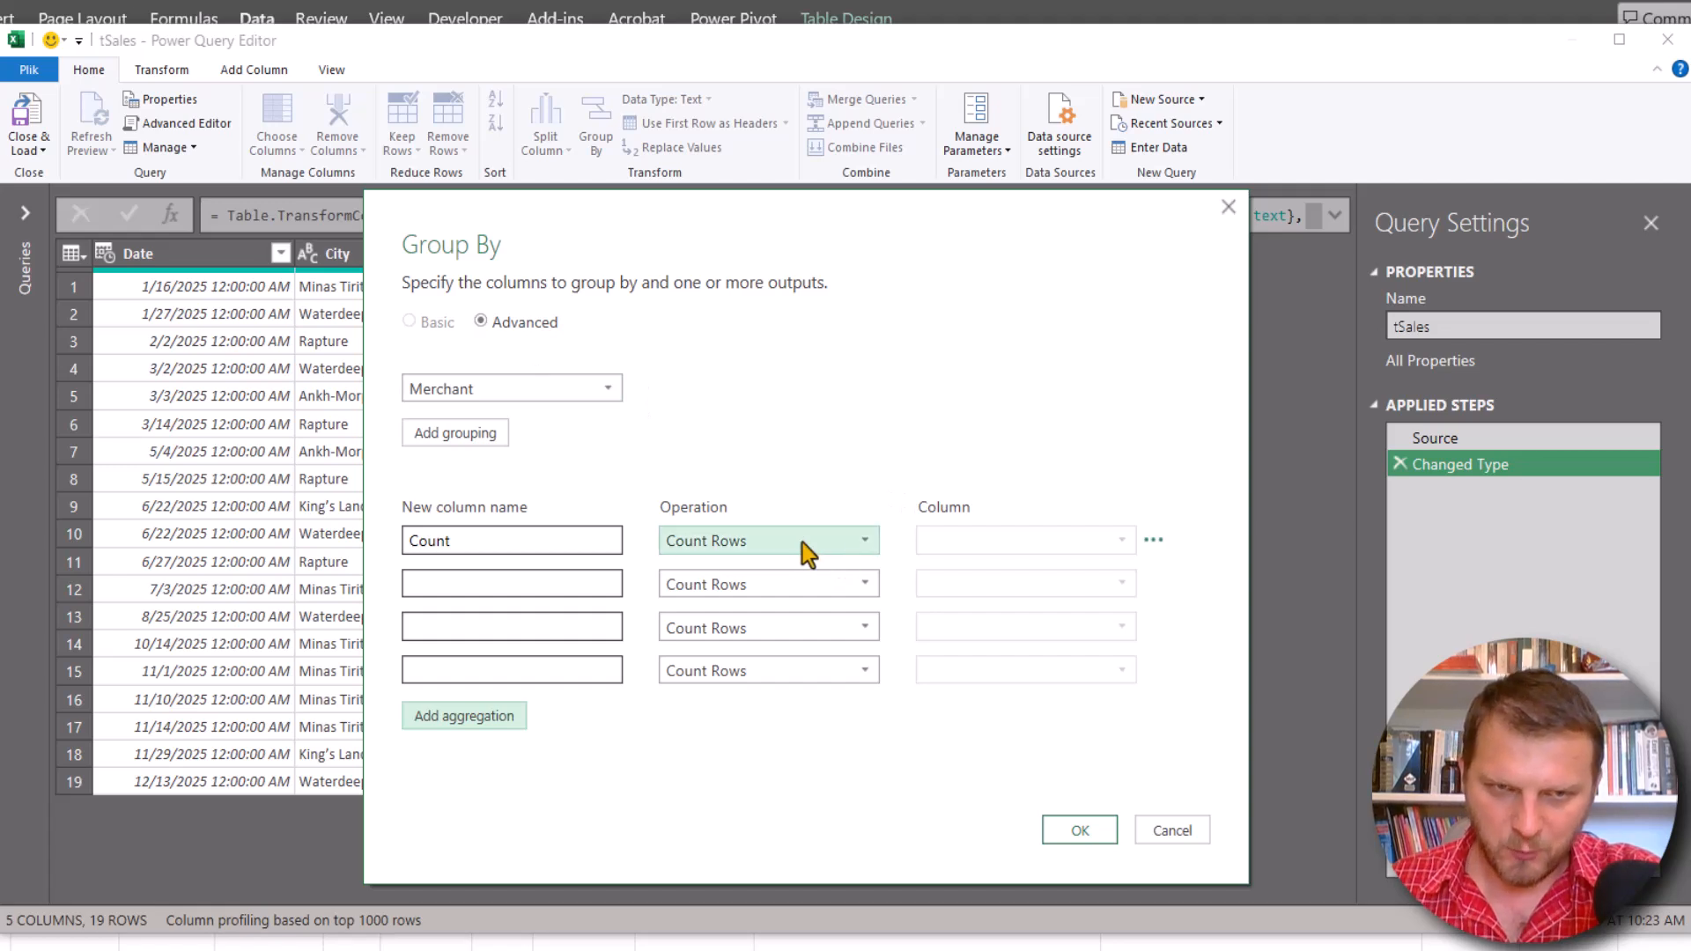
Set the three added aggregations to Sum of Income, Average of Income, and All Rows.
click(868, 581)
click(769, 622)
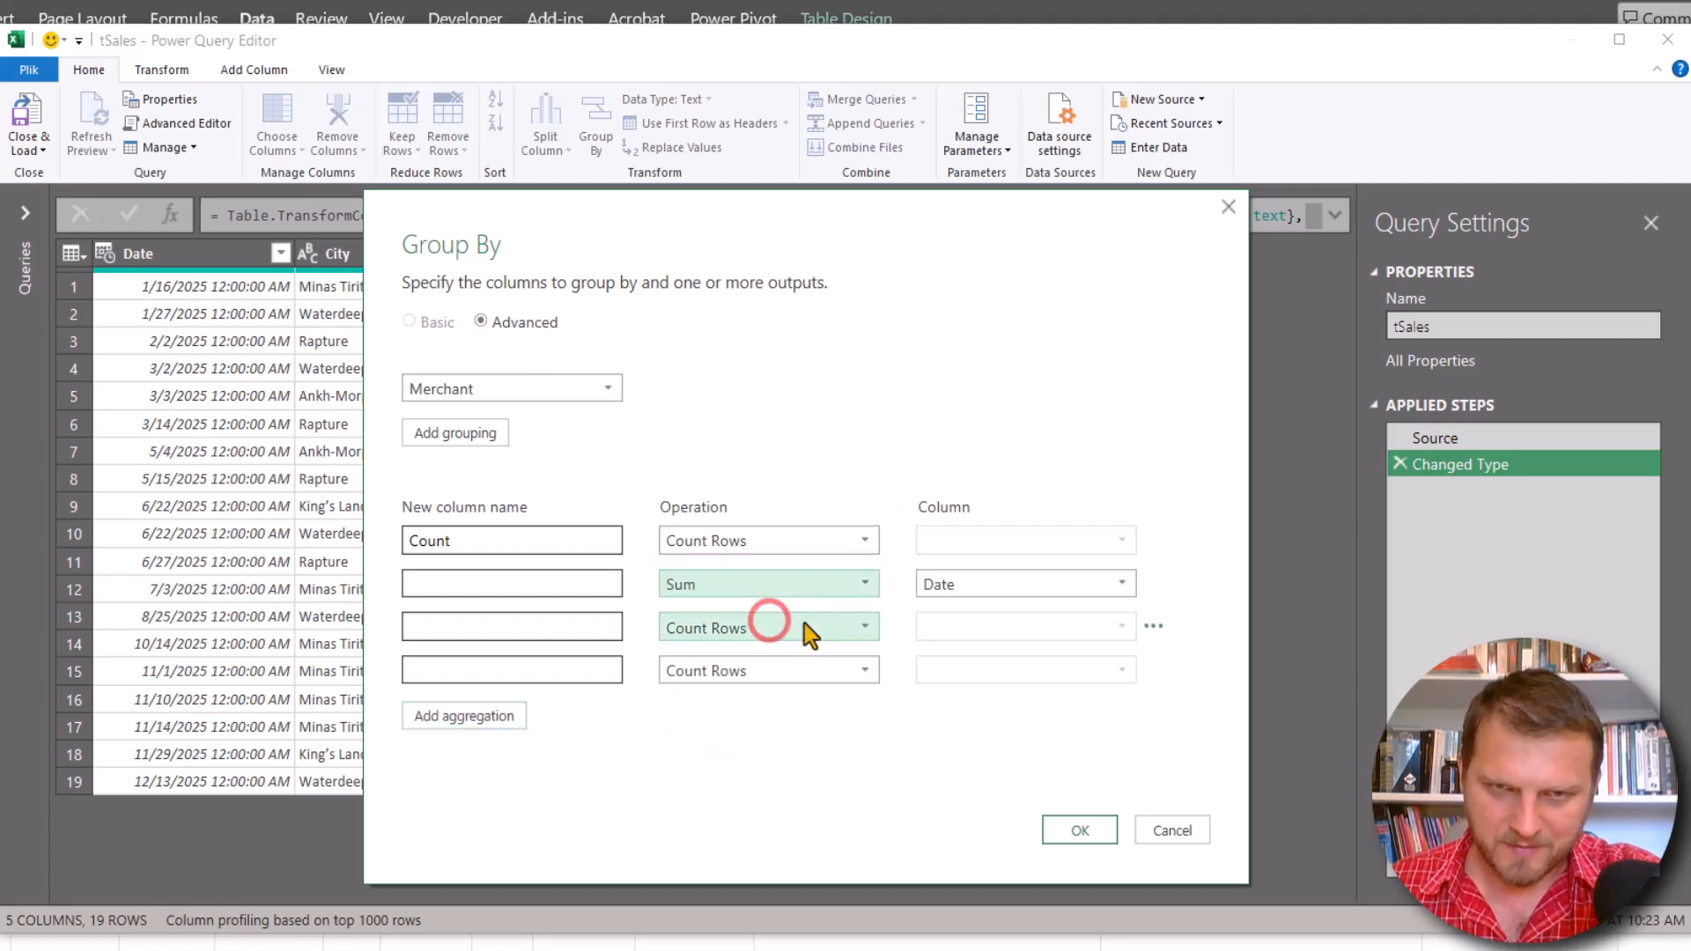
click(801, 623)
click(735, 683)
click(1054, 585)
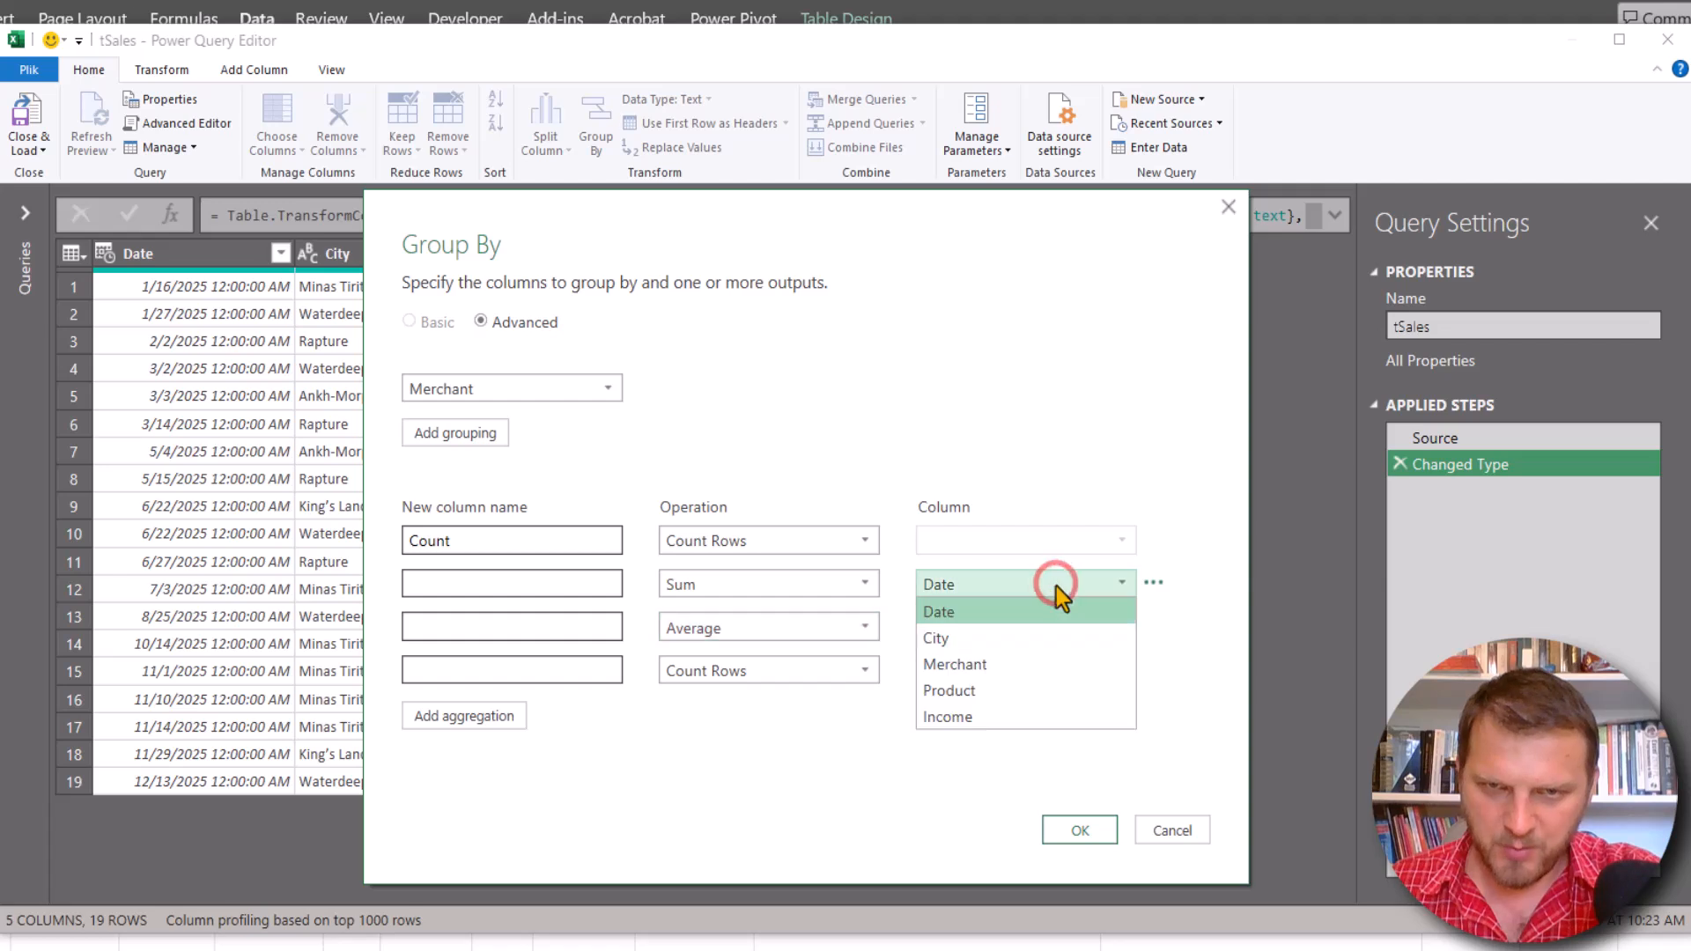
click(995, 714)
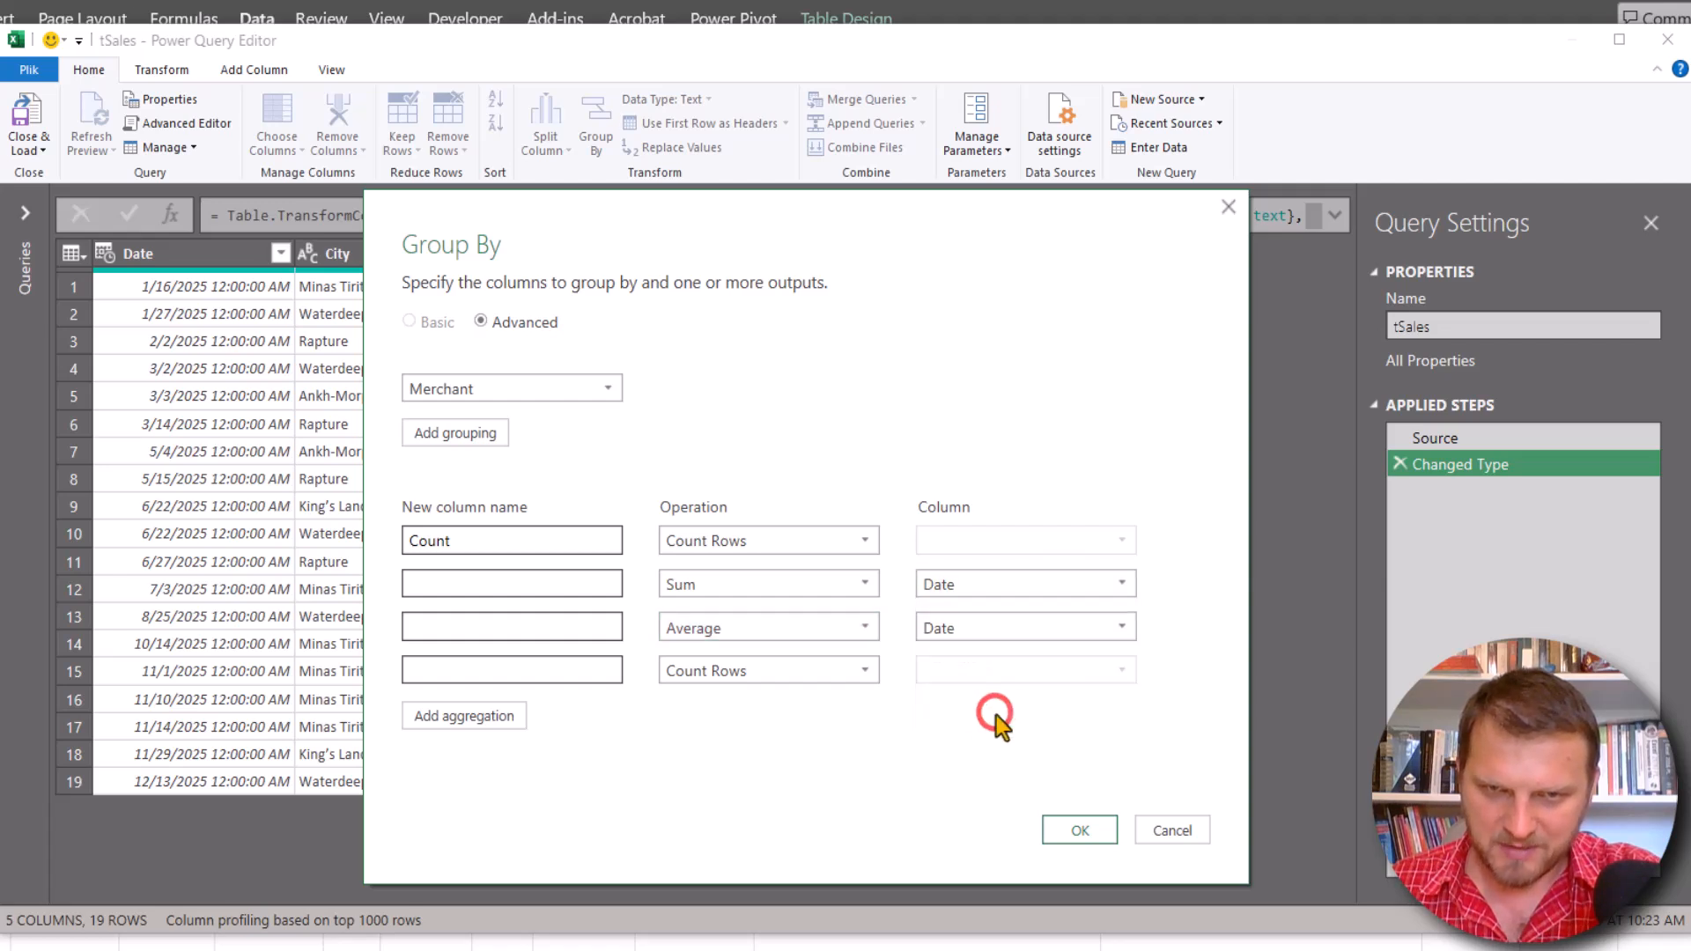
click(1035, 627)
click(984, 762)
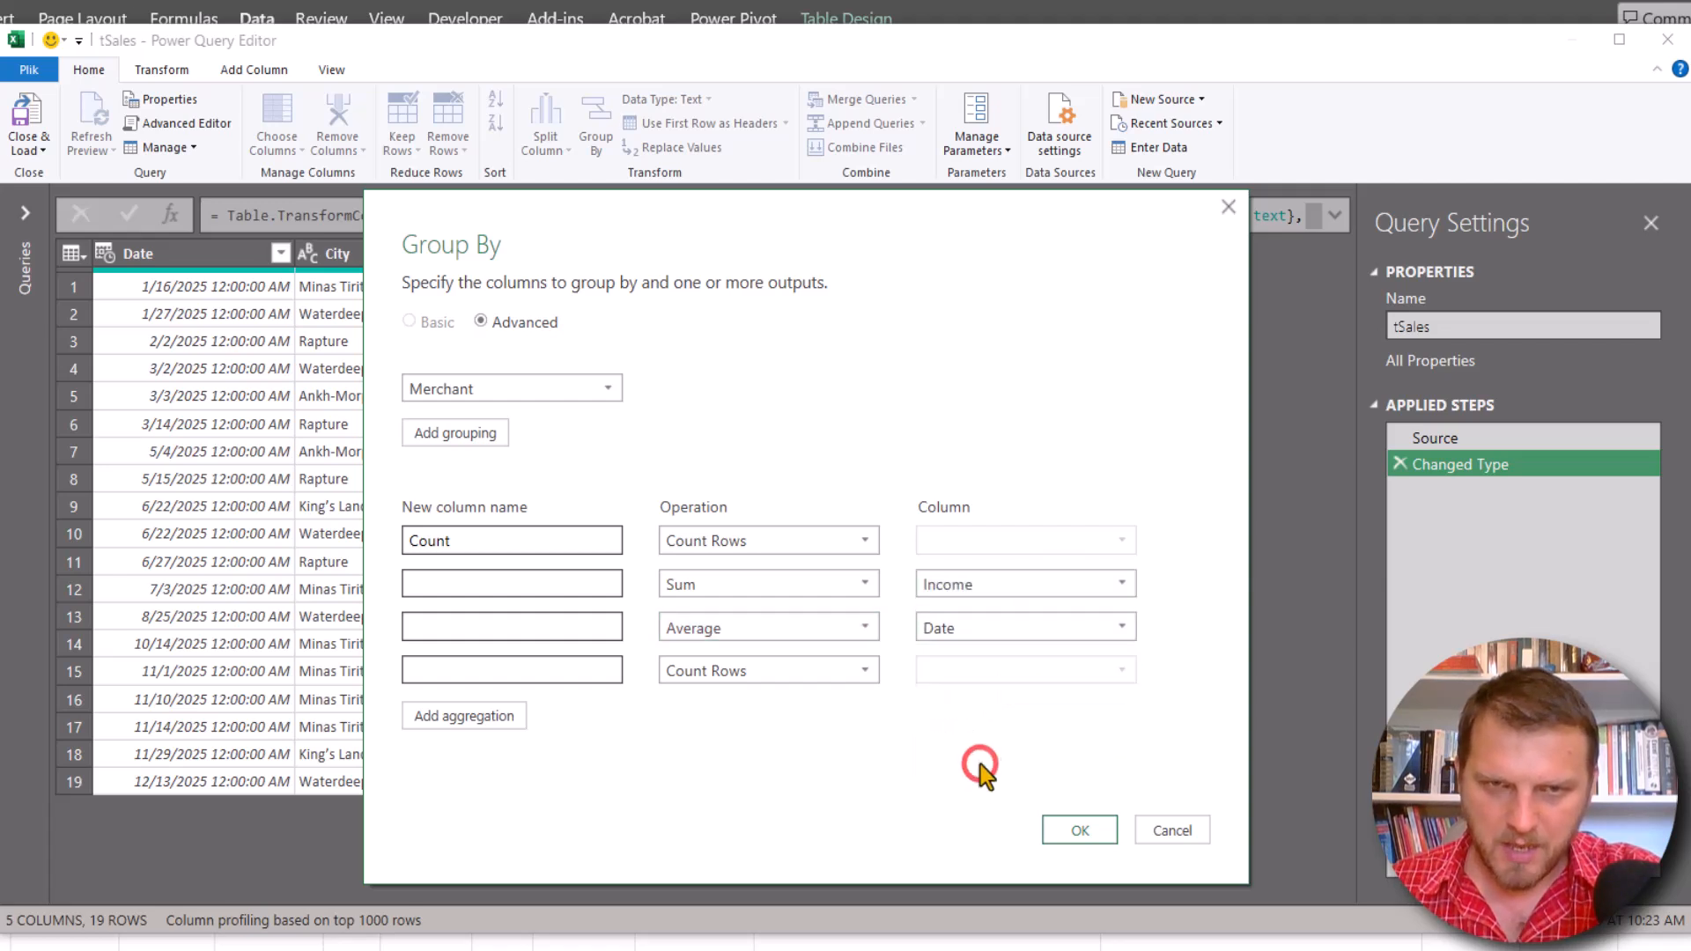
click(769, 673)
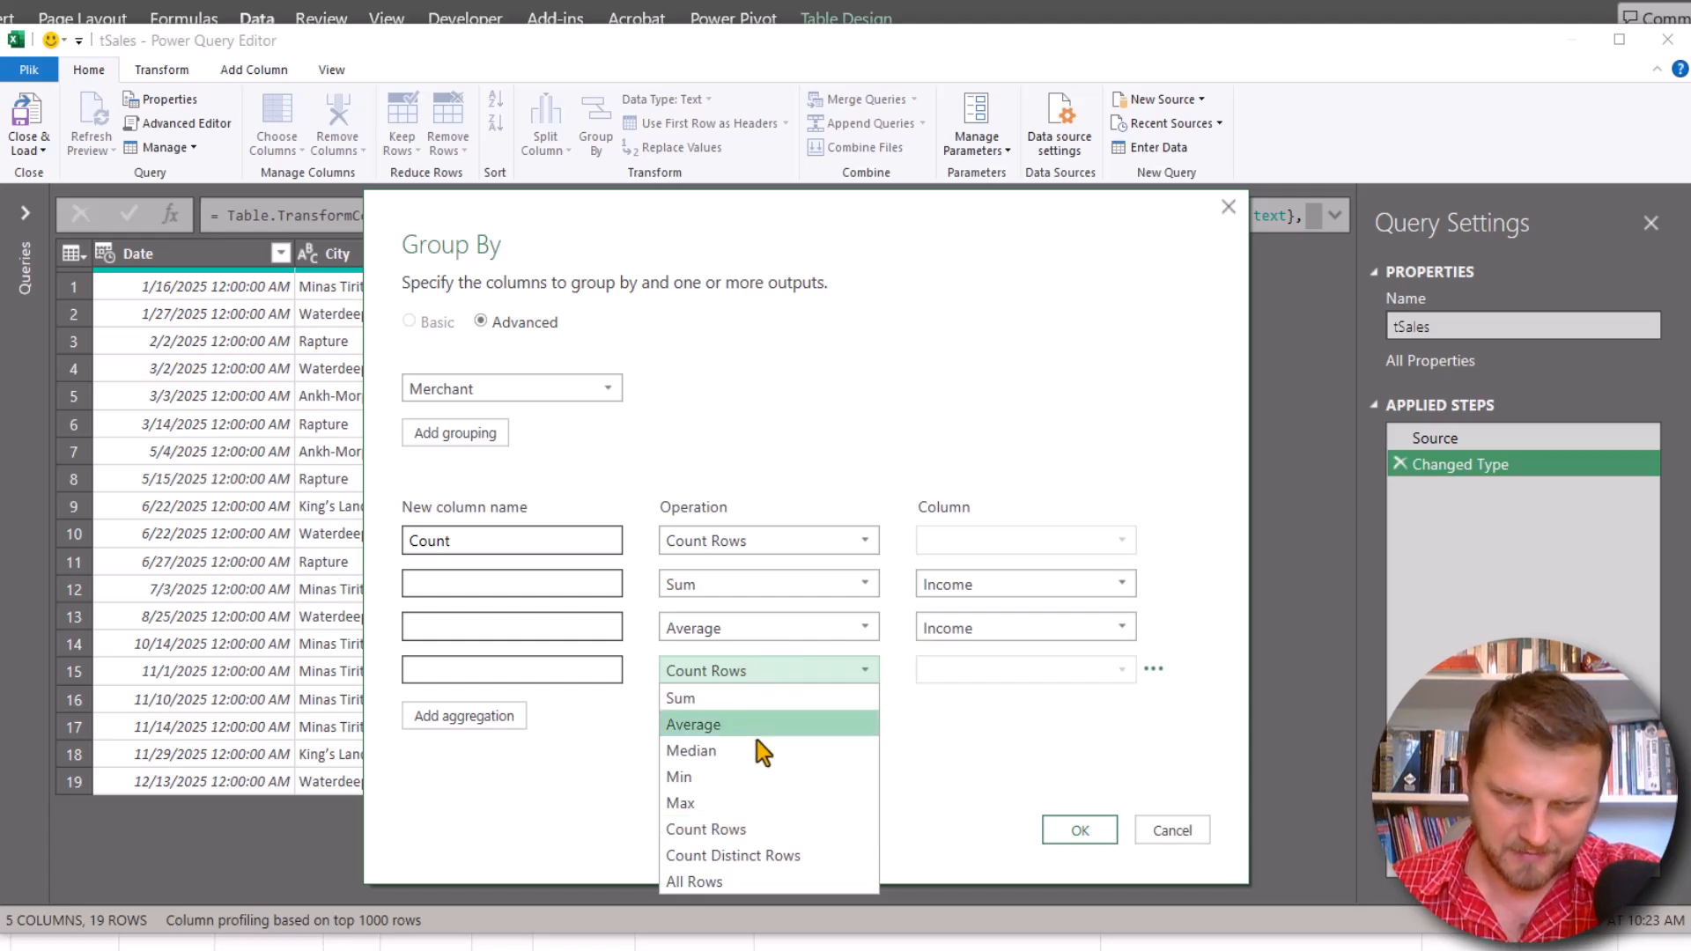
click(748, 882)
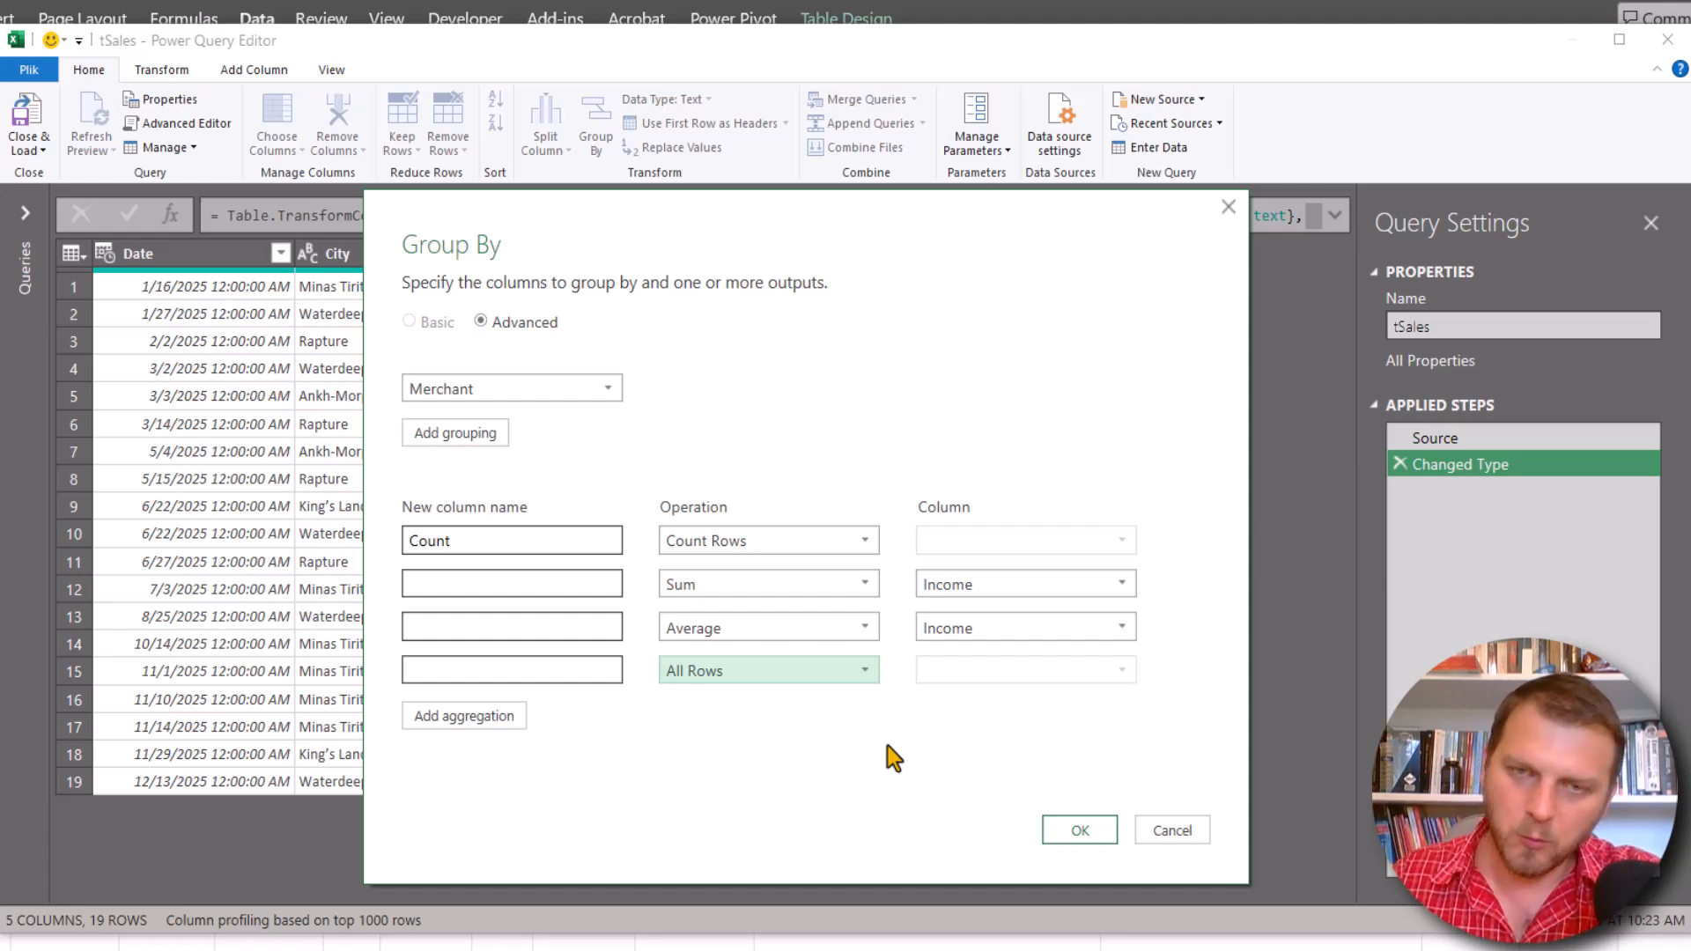
Name the added aggregation columns Sum, Average and List, and apply the grouping.
click(476, 586)
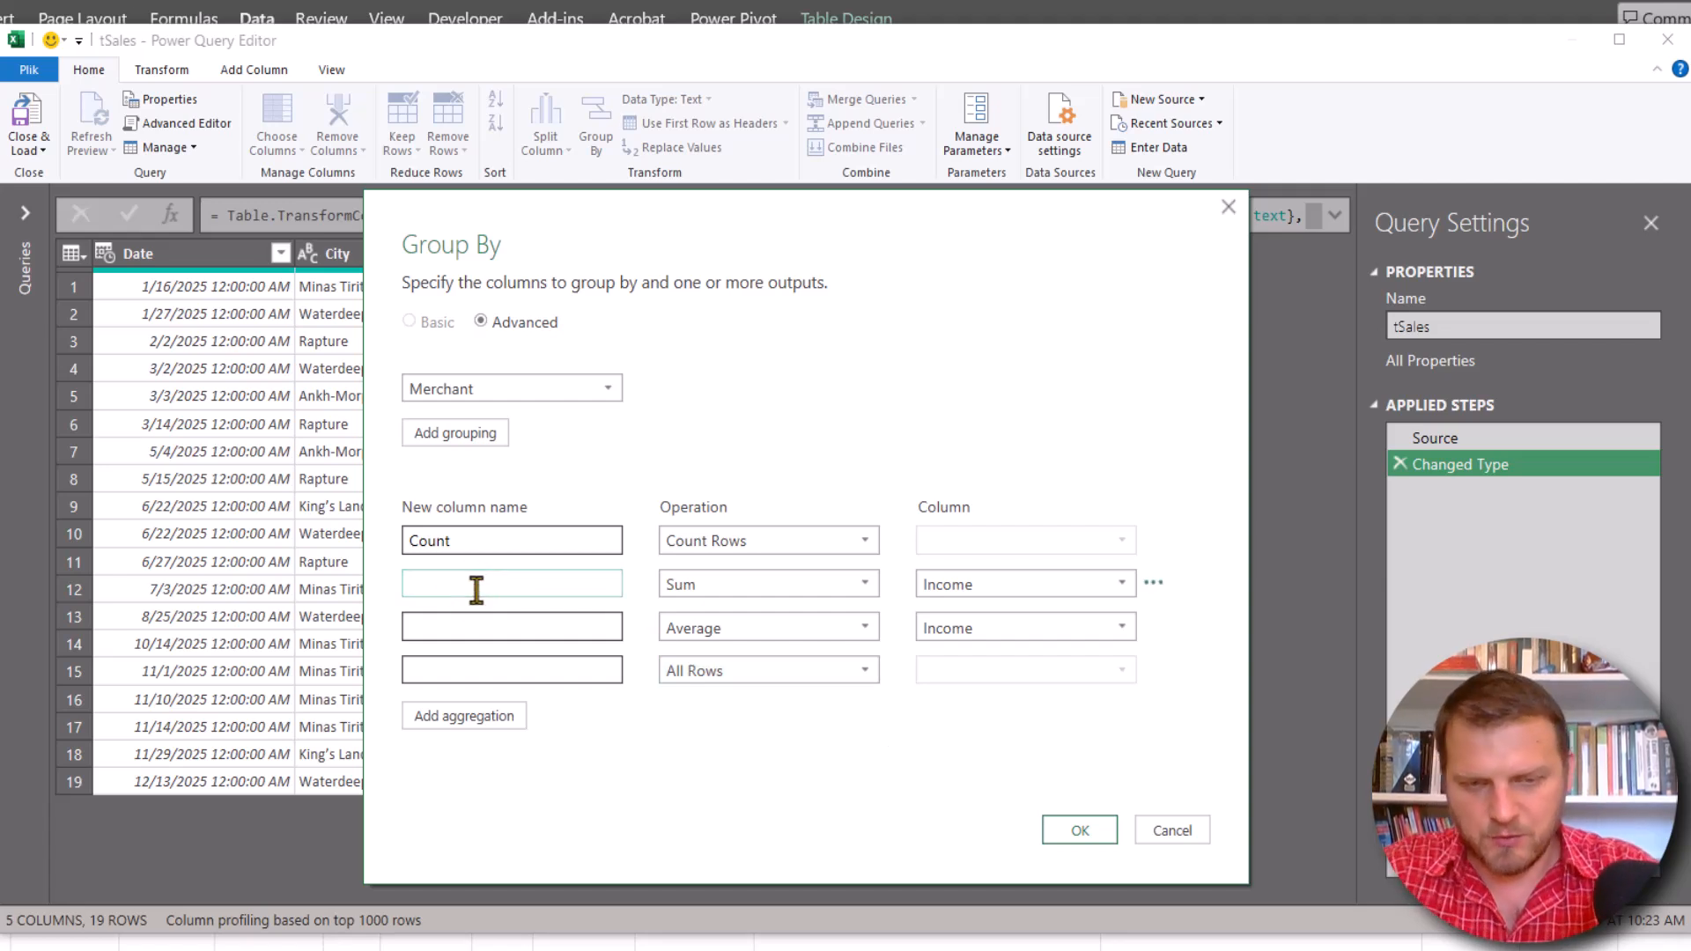
text(Sum)
click(481, 626)
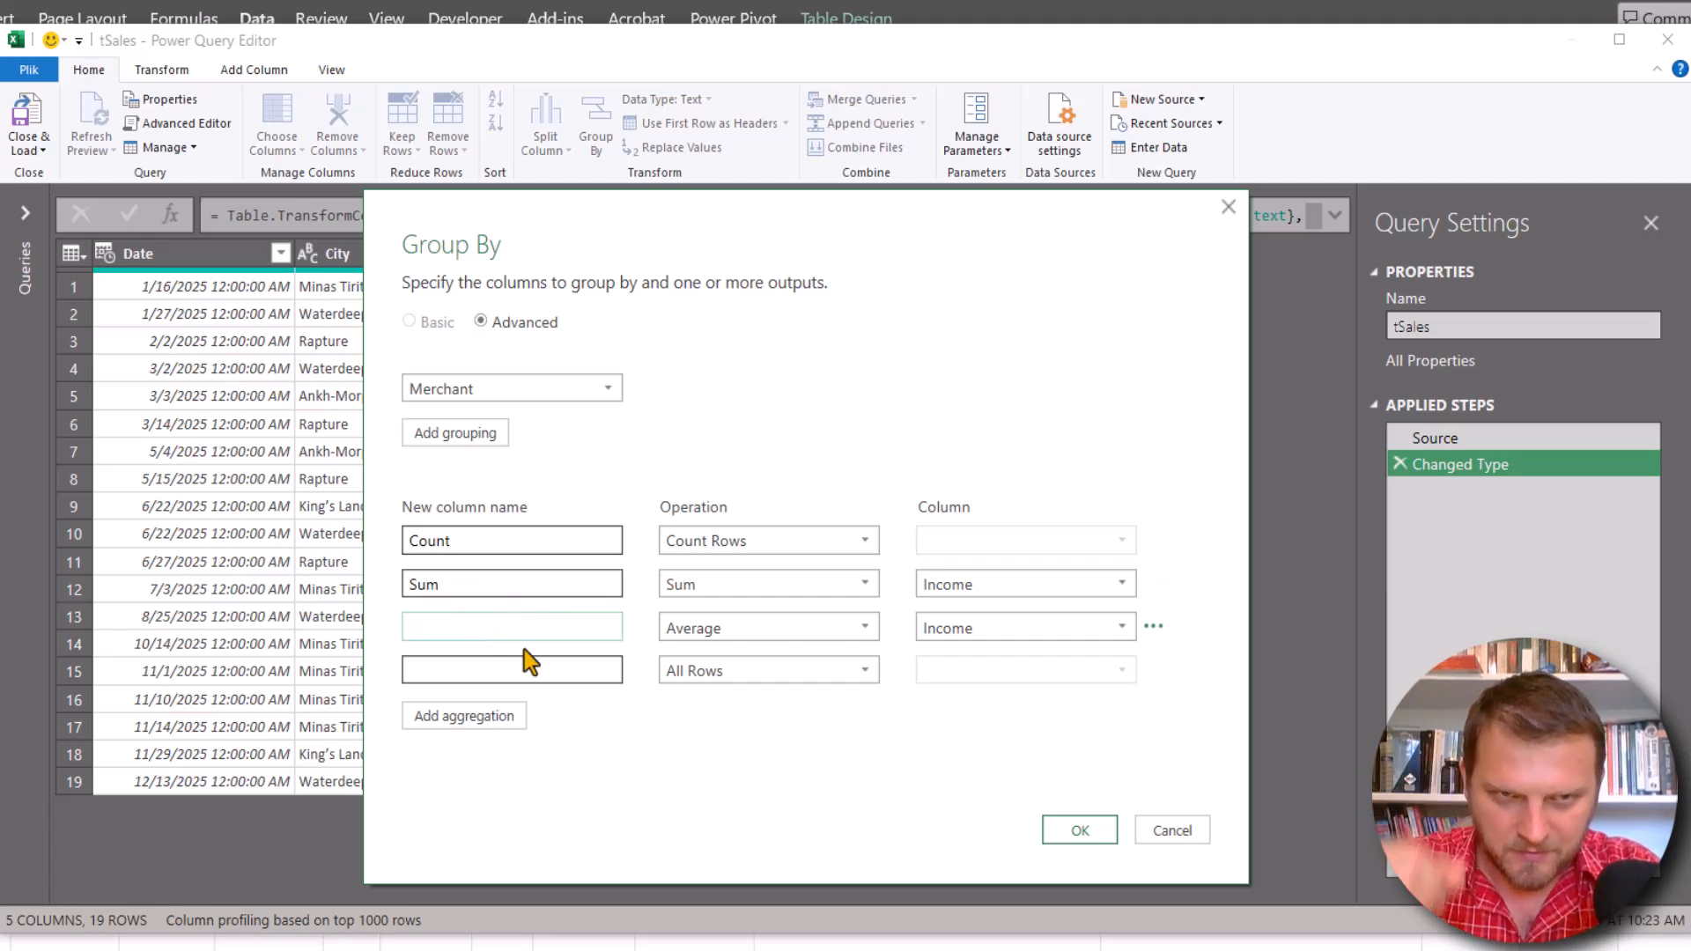
text(A)
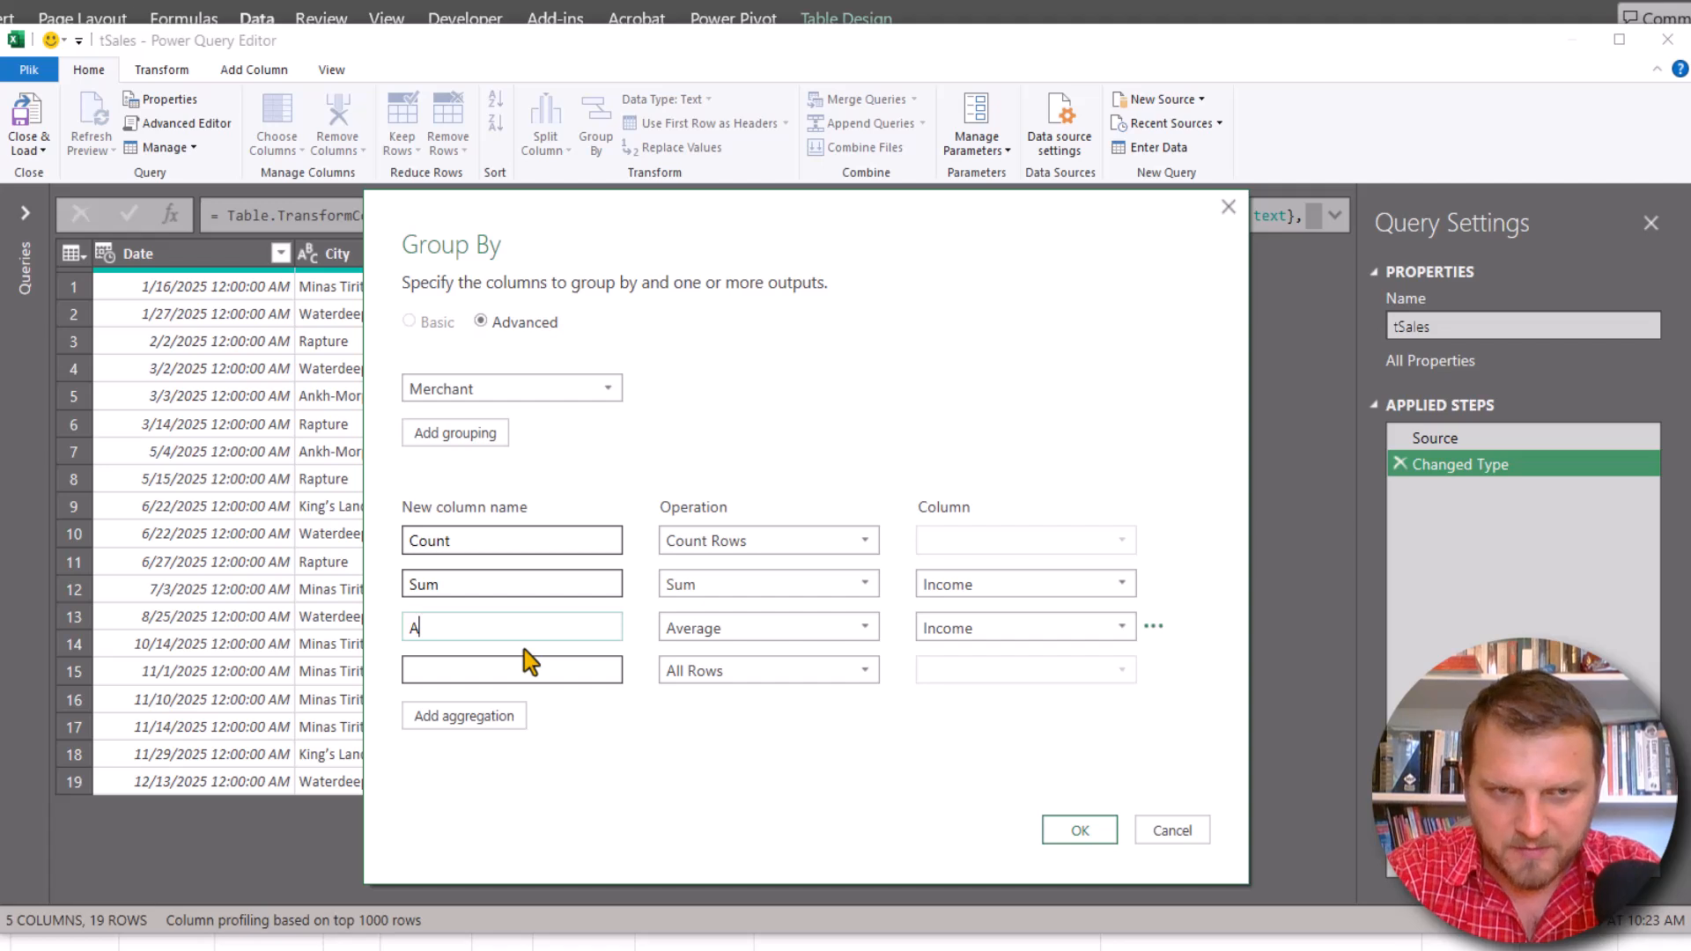
text(verage)
click(522, 667)
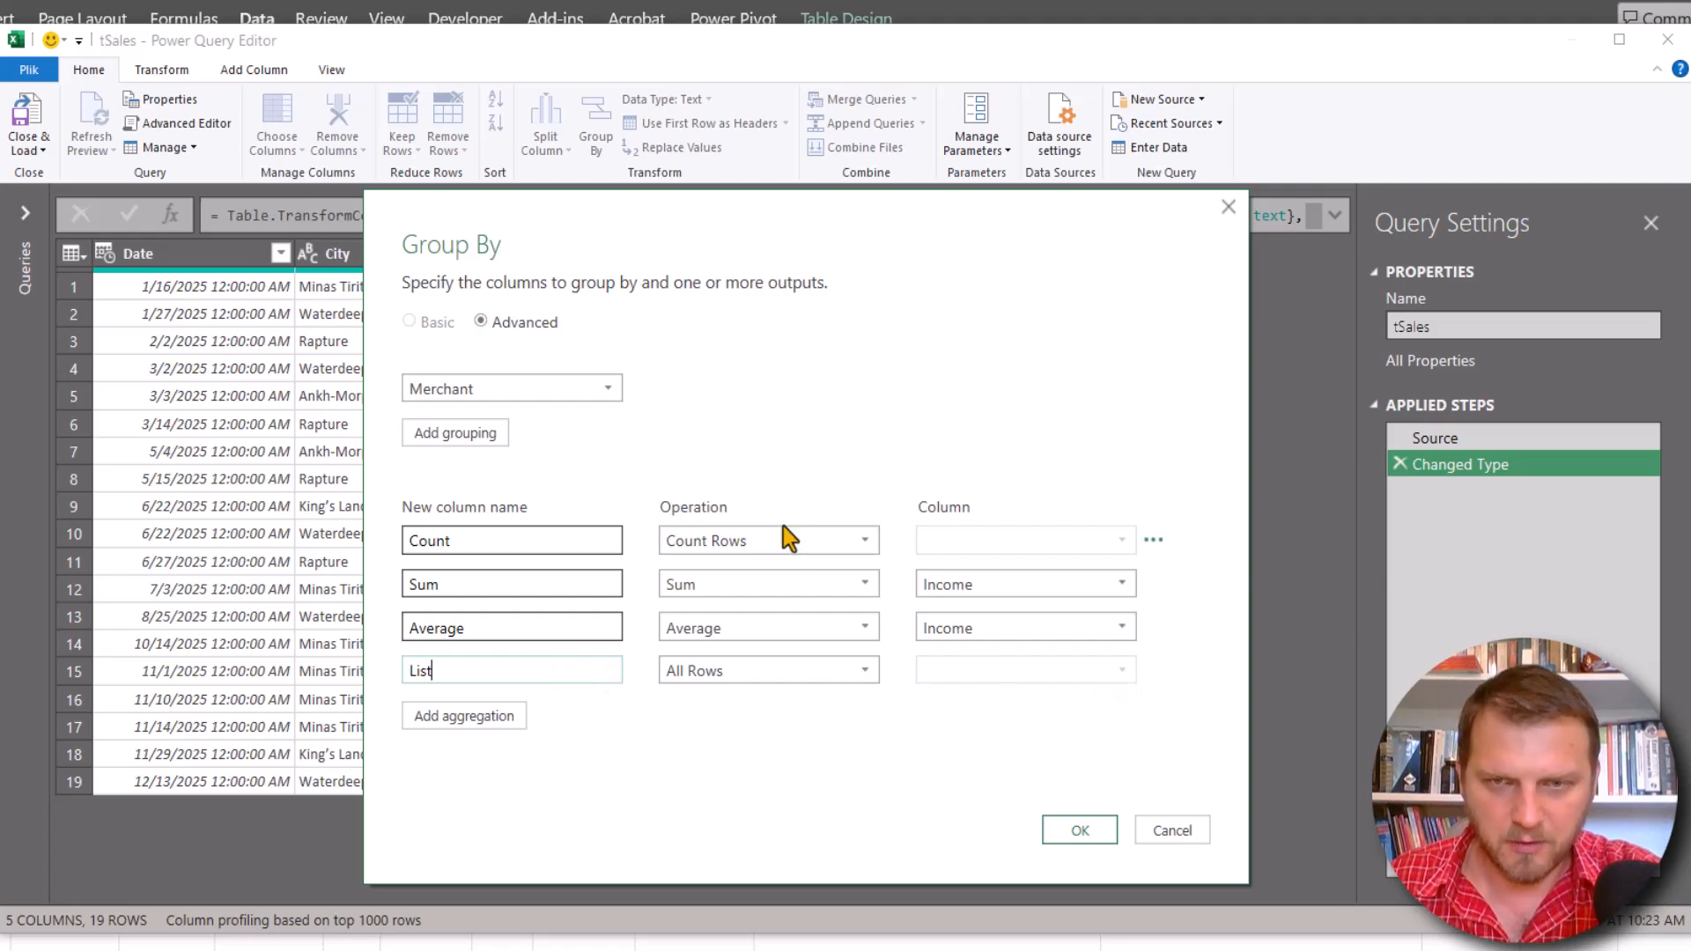
click(1087, 828)
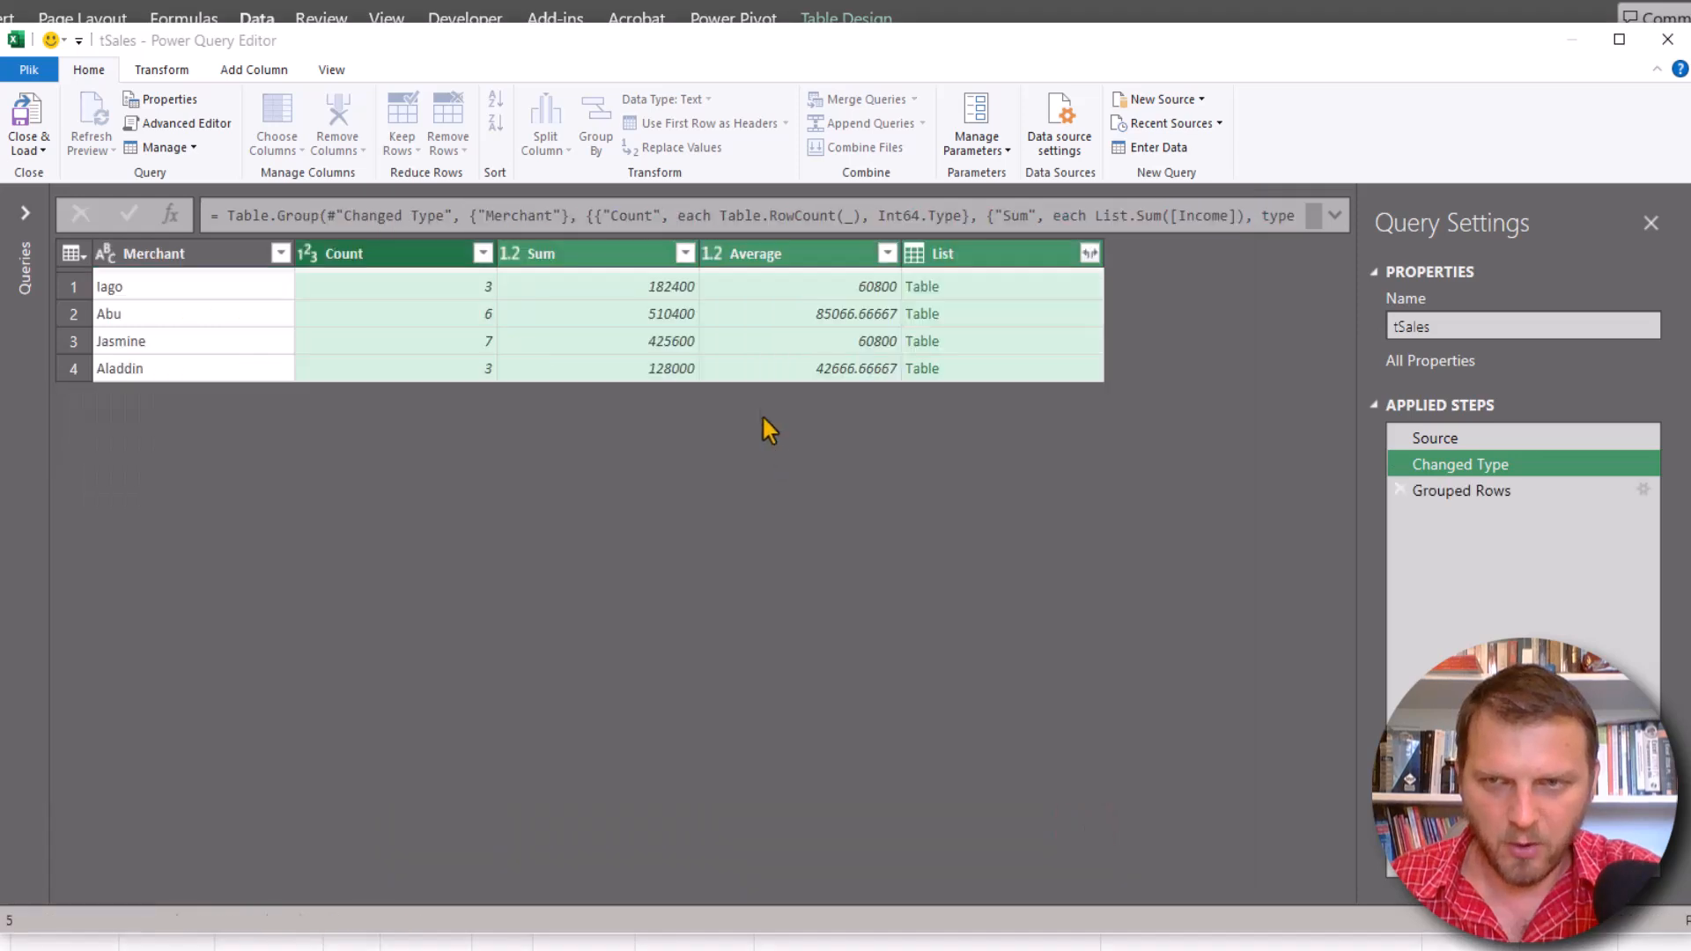
Check the grouped Count, Sum and Average columns and preview the first merchant's nested table in the List column.
click(408, 254)
click(592, 256)
click(802, 255)
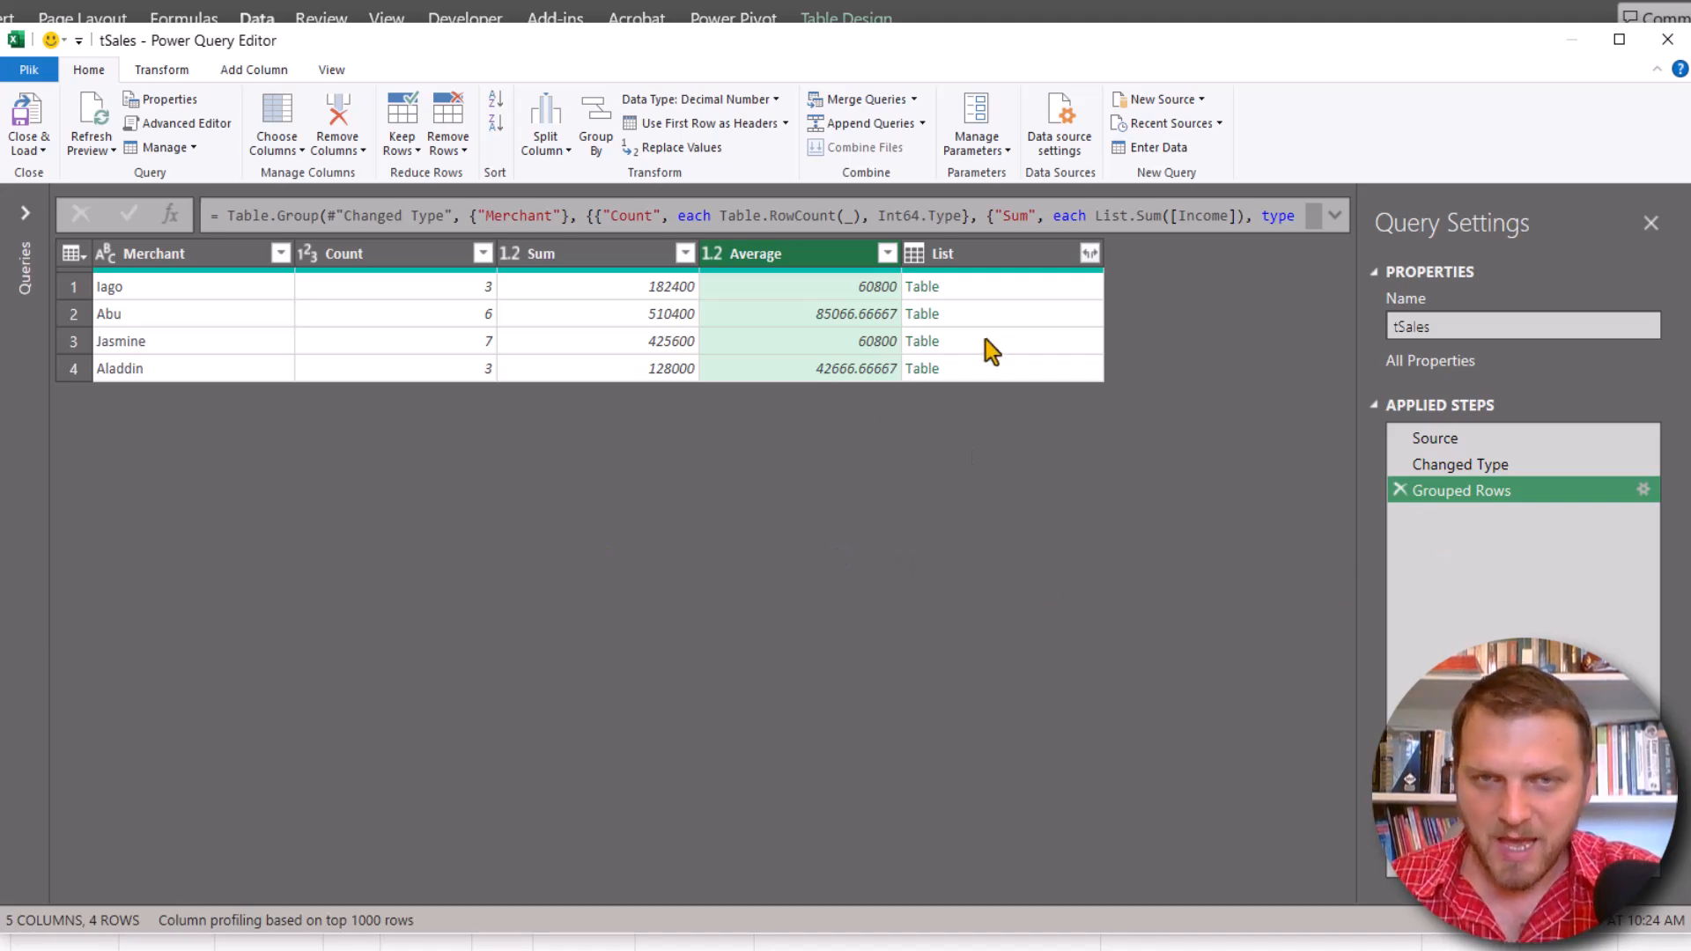
click(1004, 288)
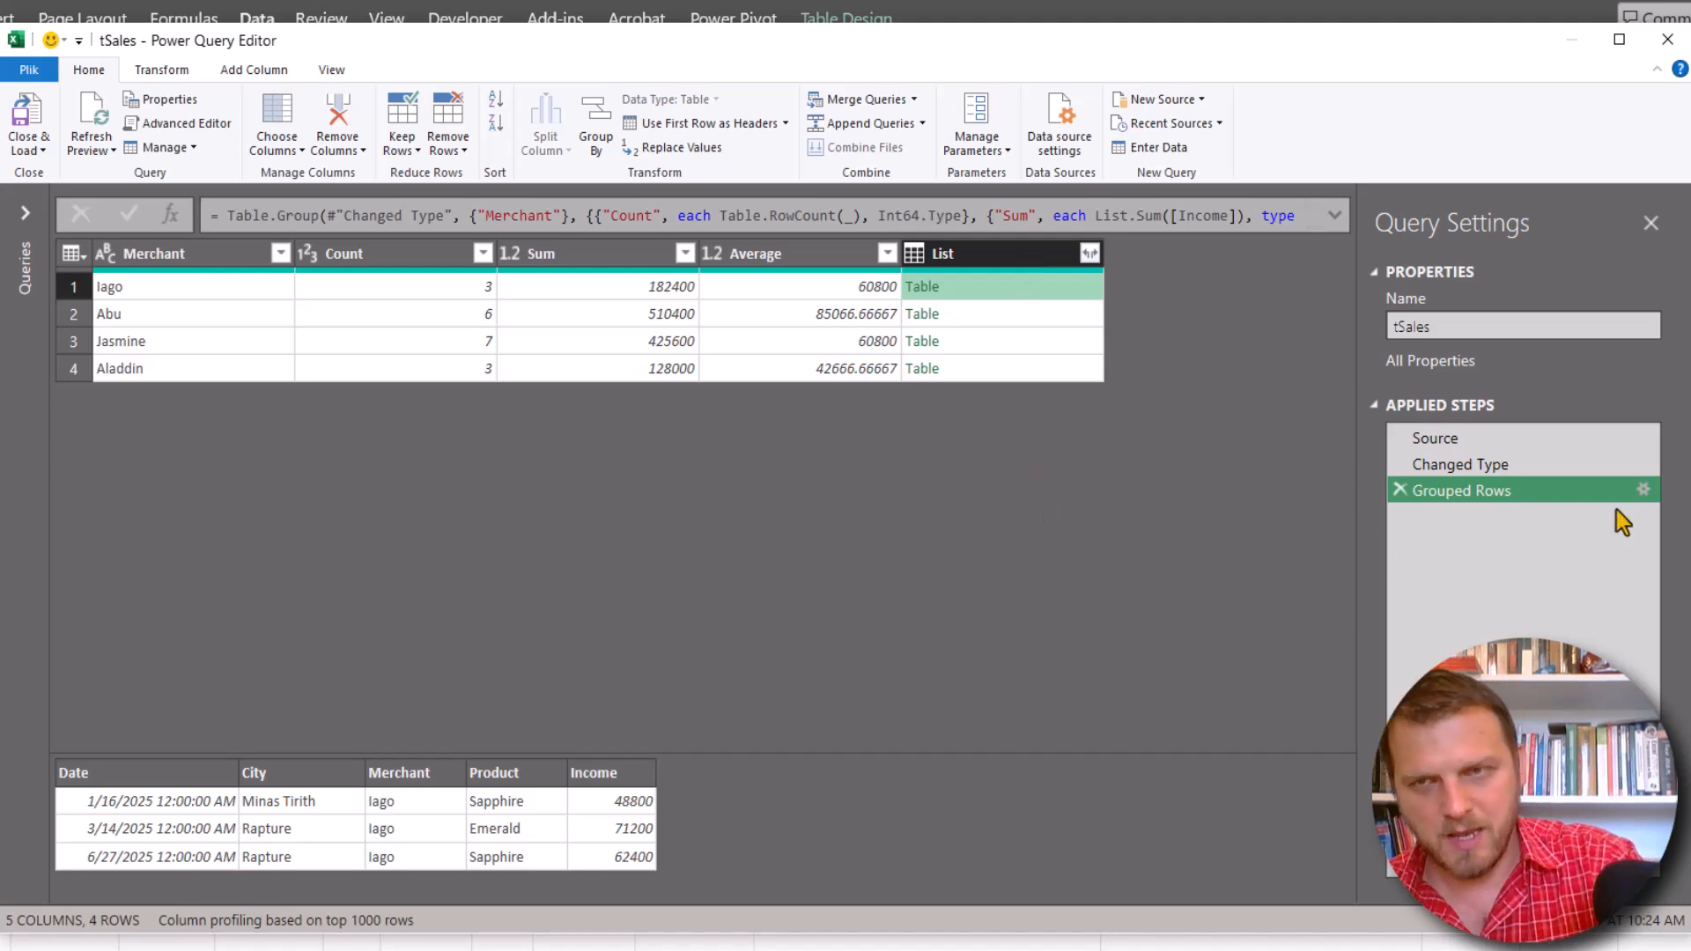
key(ctrl+2)
key(b)
drag(1631, 499, 1612, 530)
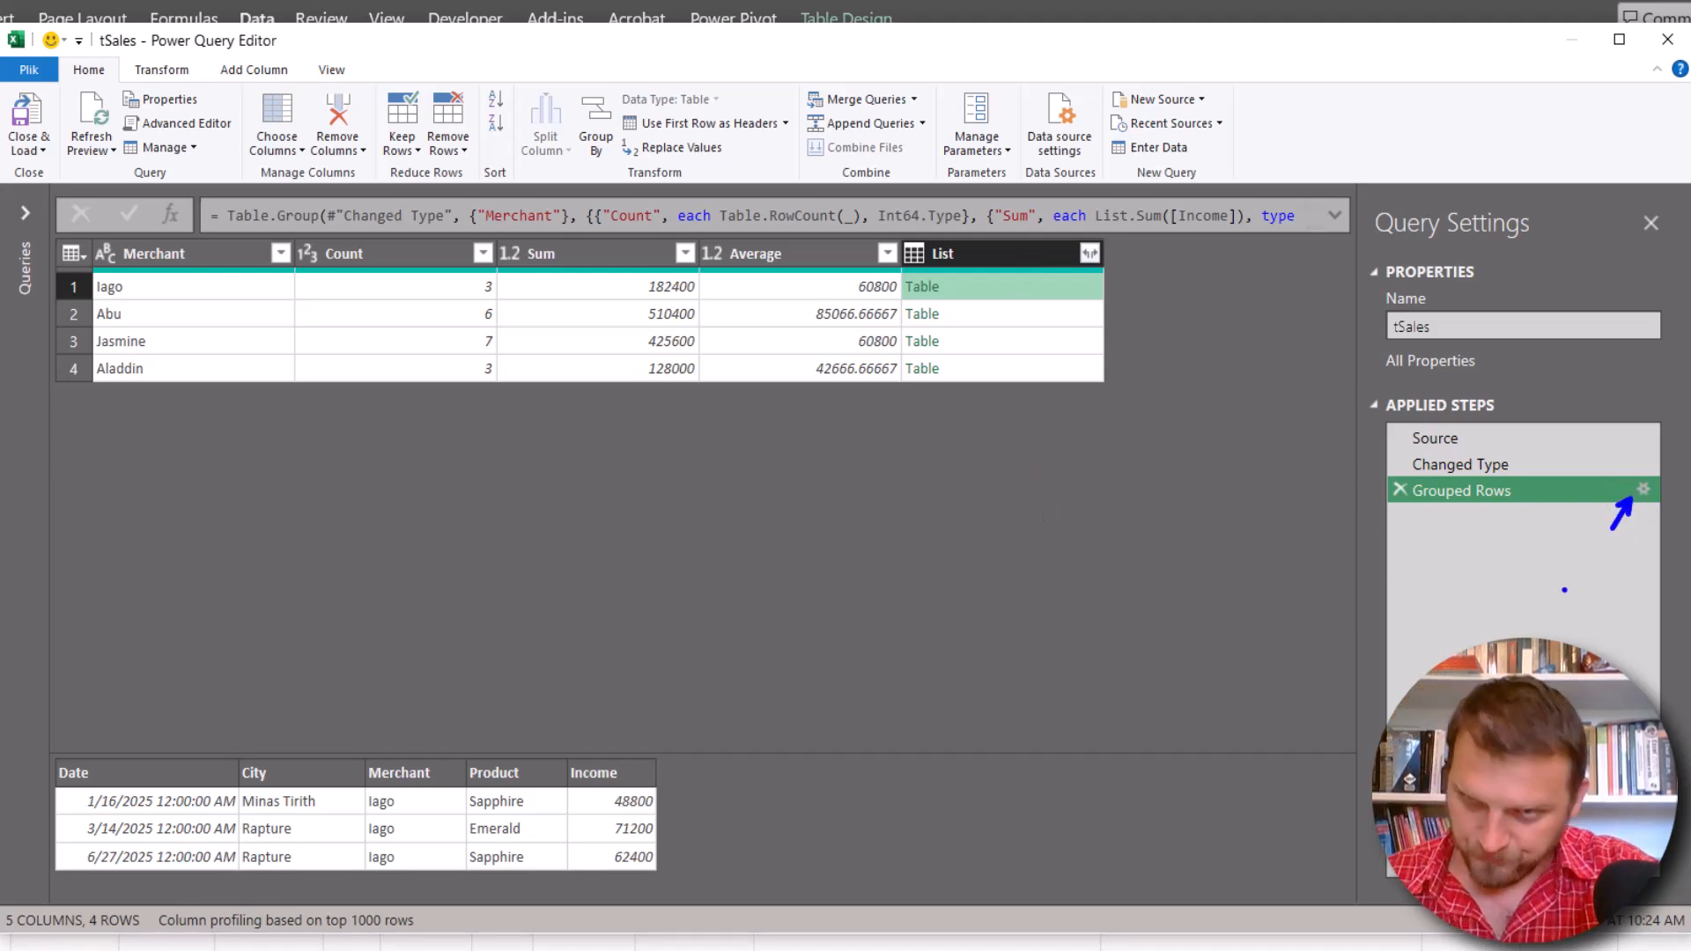
Review the aggregation settings of the Grouped Rows step and close them without changes.
click(1643, 491)
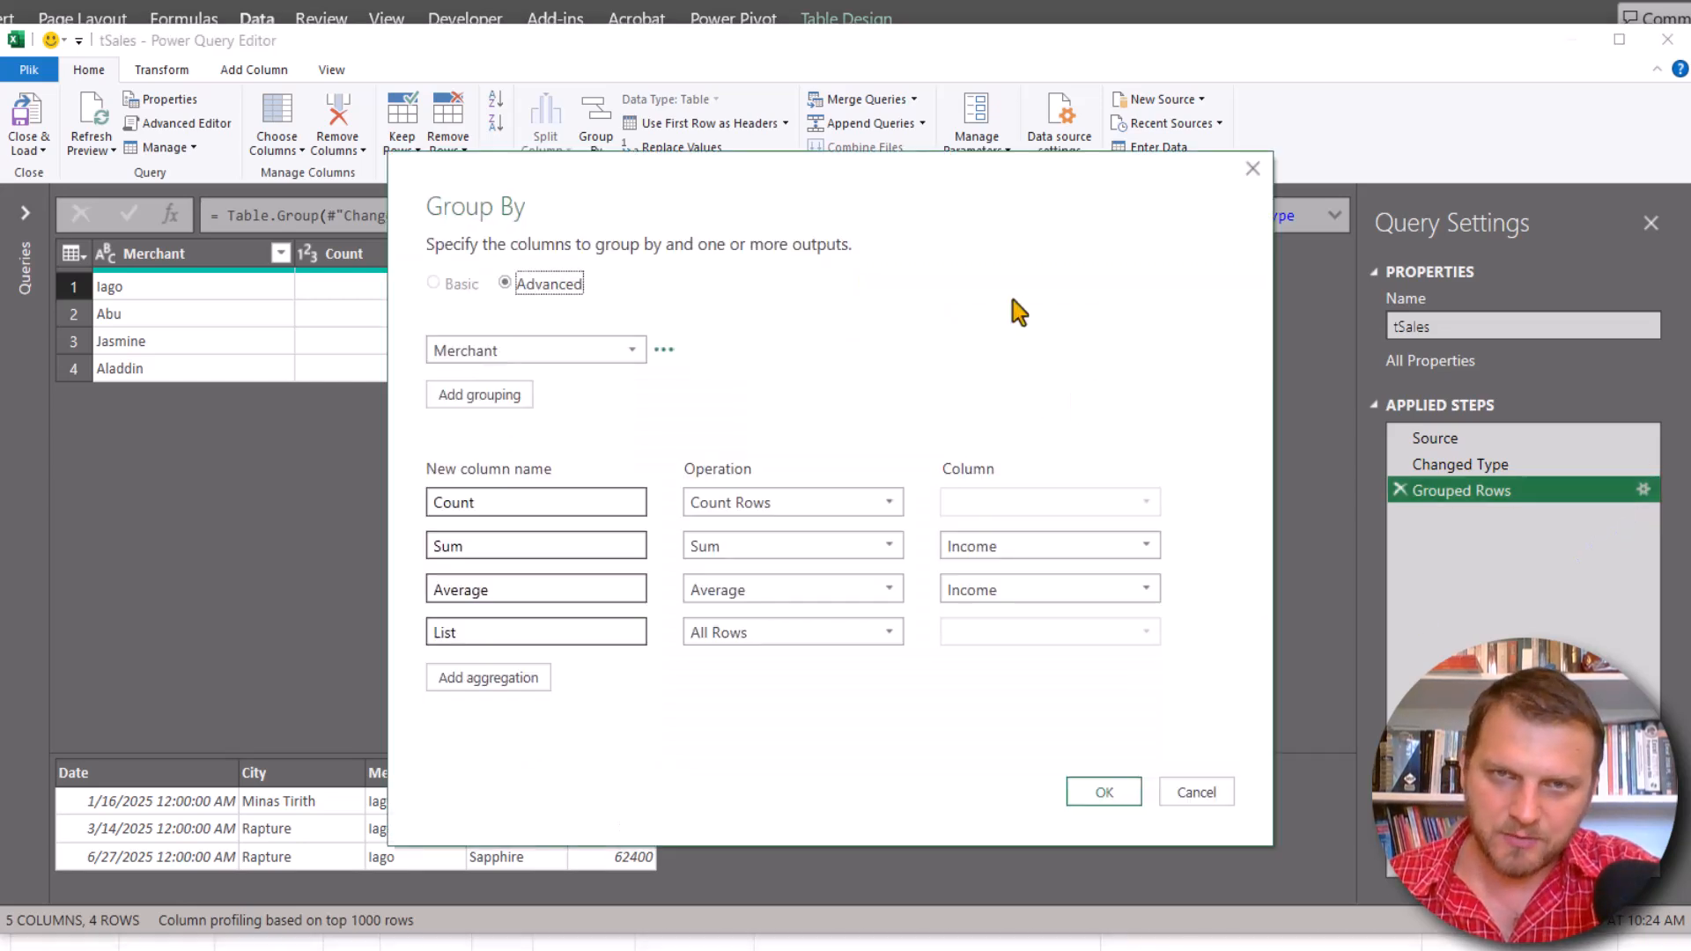
click(1252, 169)
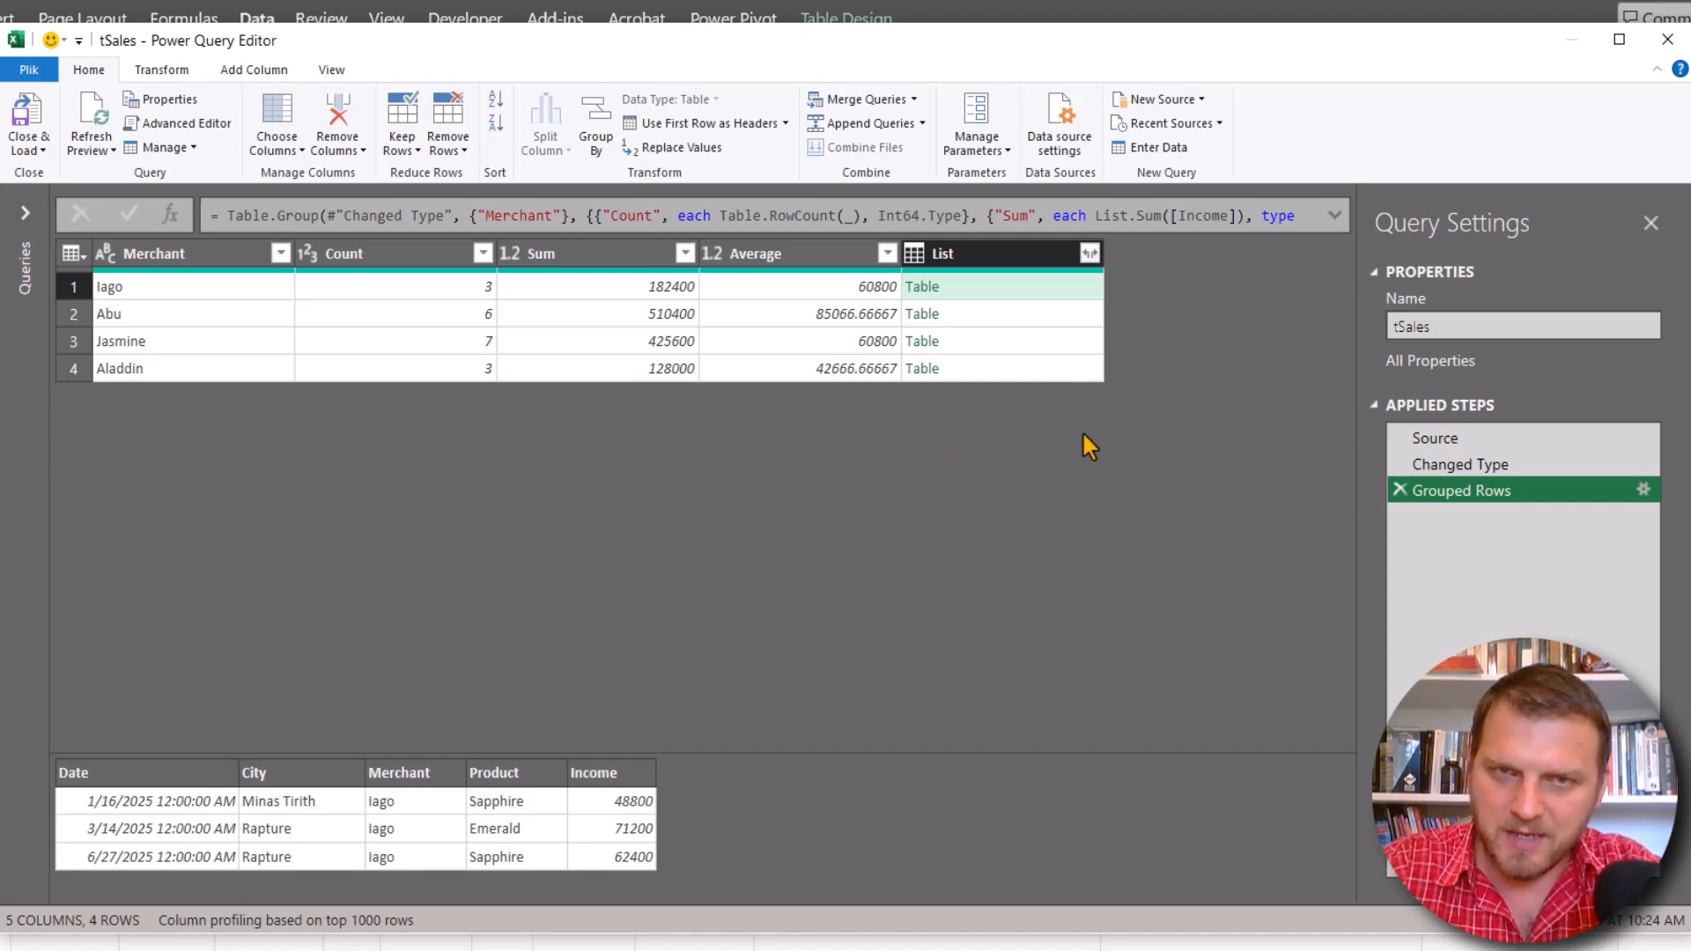
Preview each merchant's nested table in the List column and examine the last merchant's Merchant and Product columns.
key(ctrl+shift+plus)
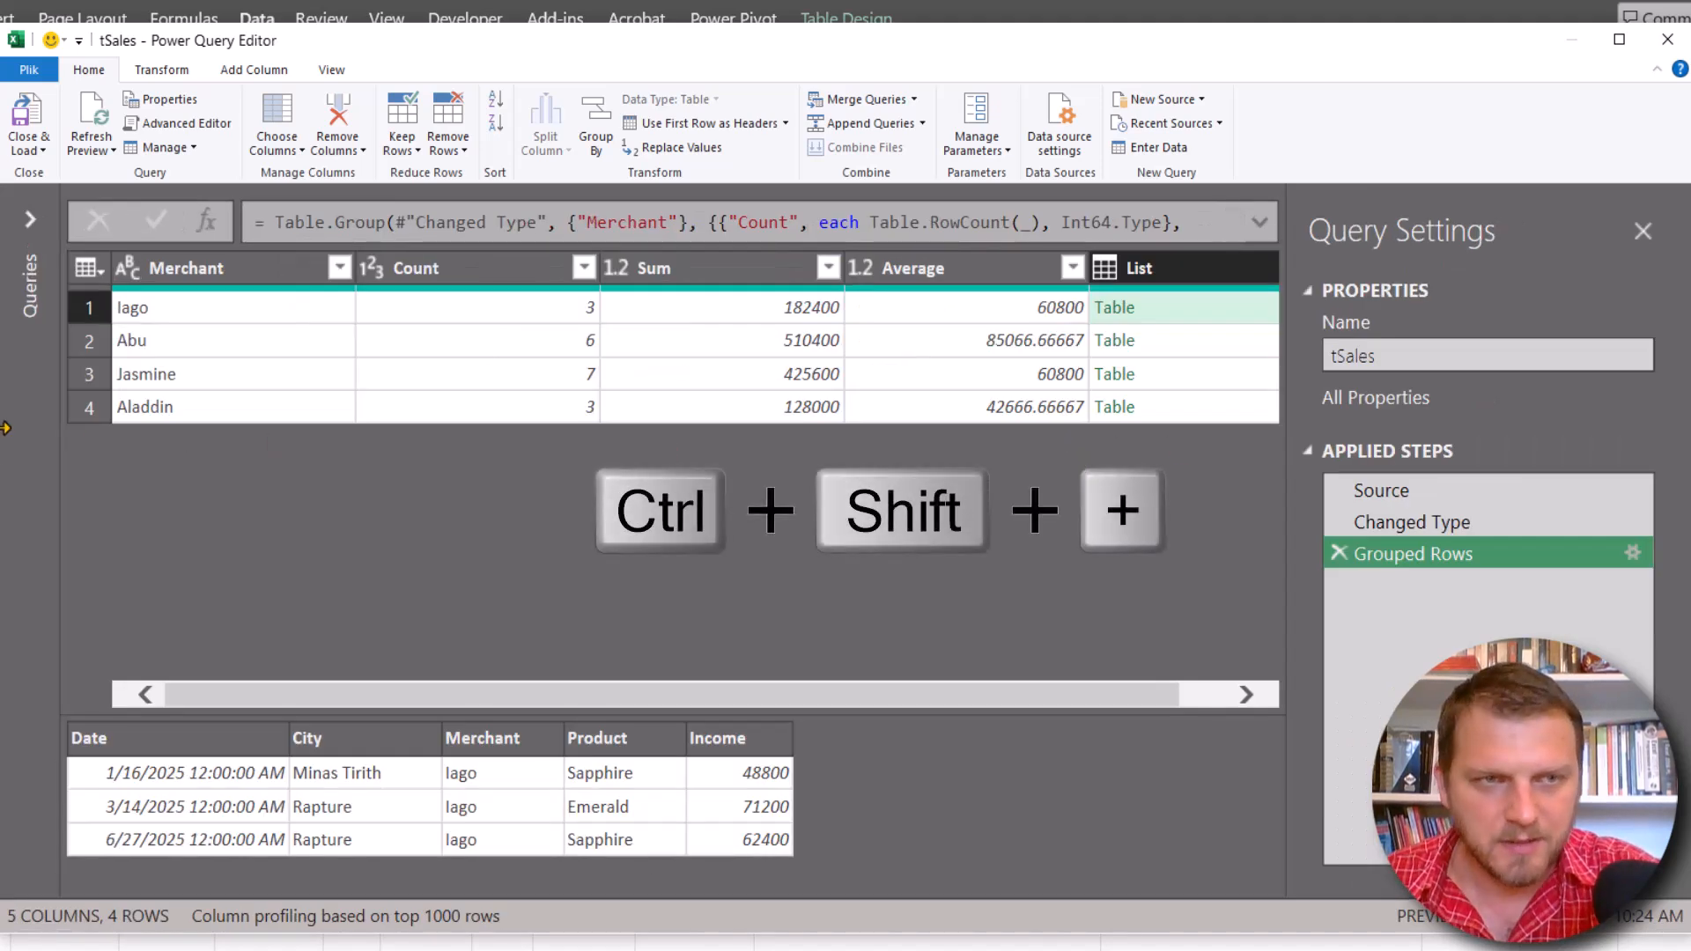
drag(2, 428, 0, 428)
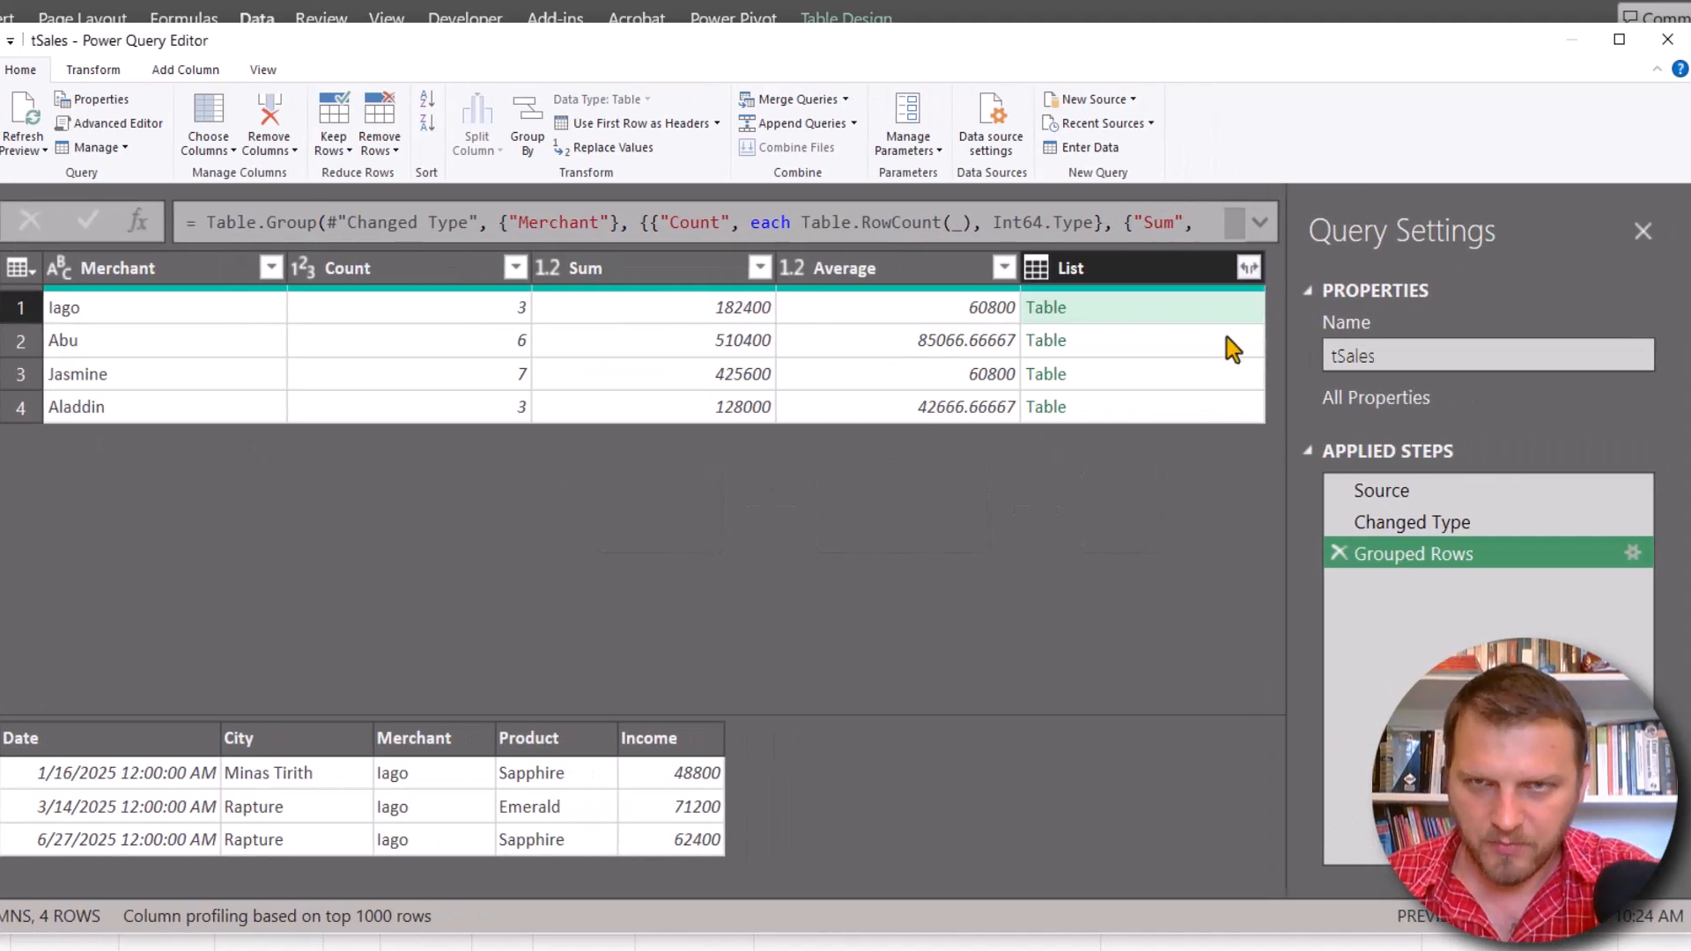
click(1130, 319)
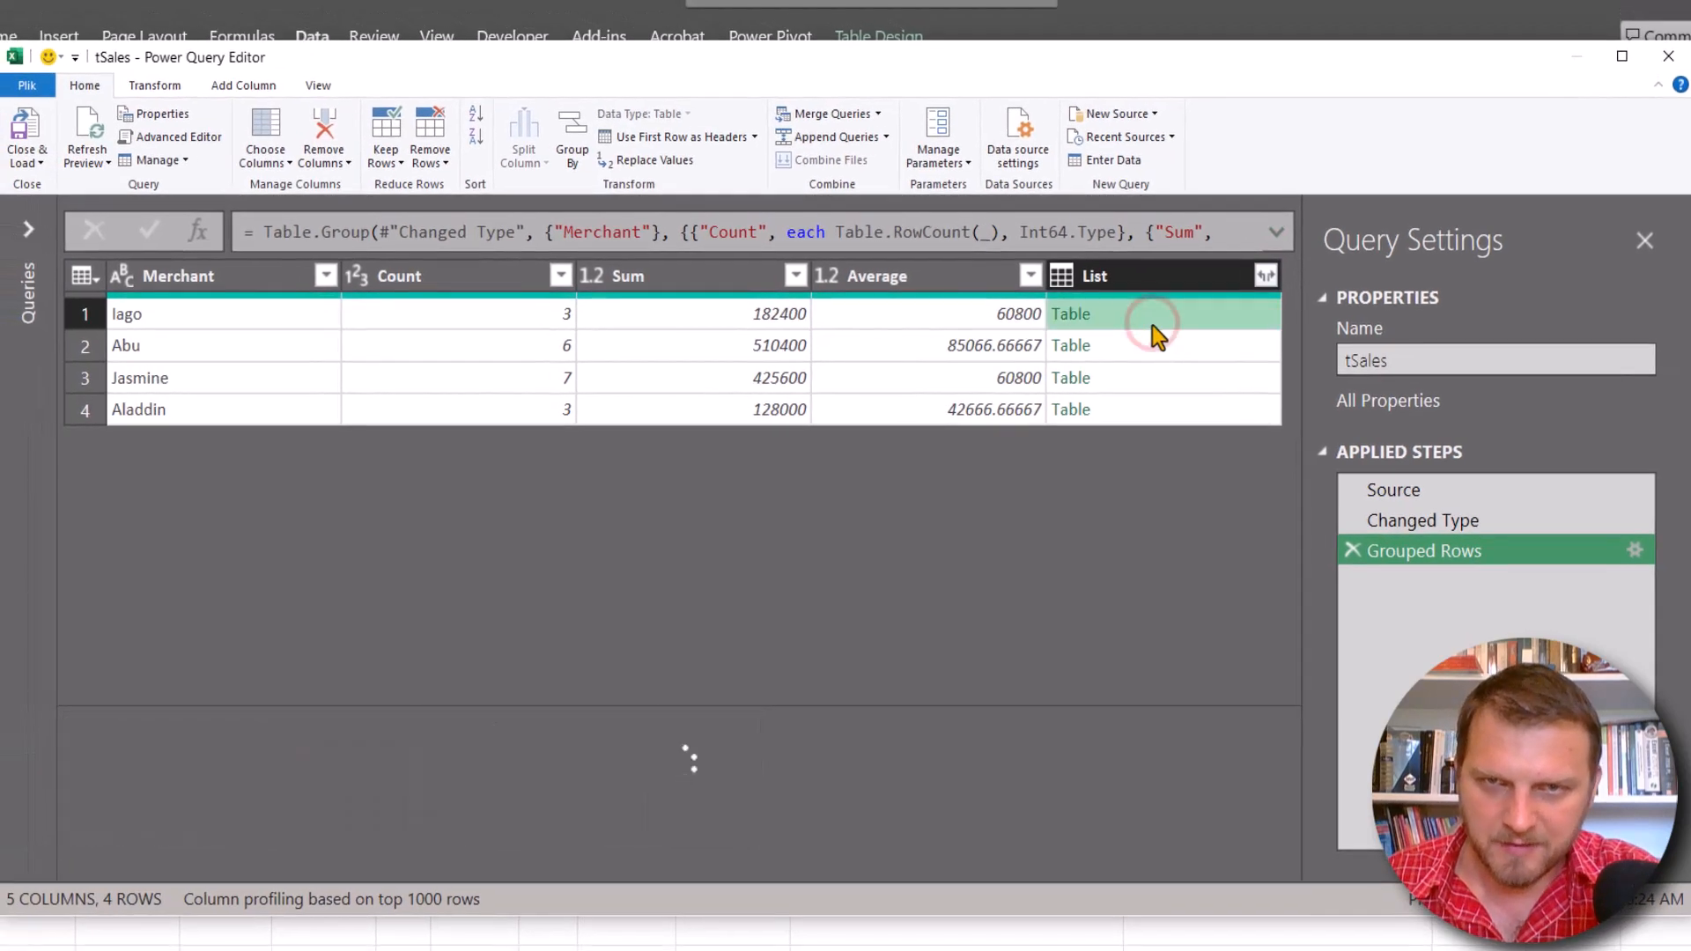
click(1145, 345)
drag(883, 705, 890, 585)
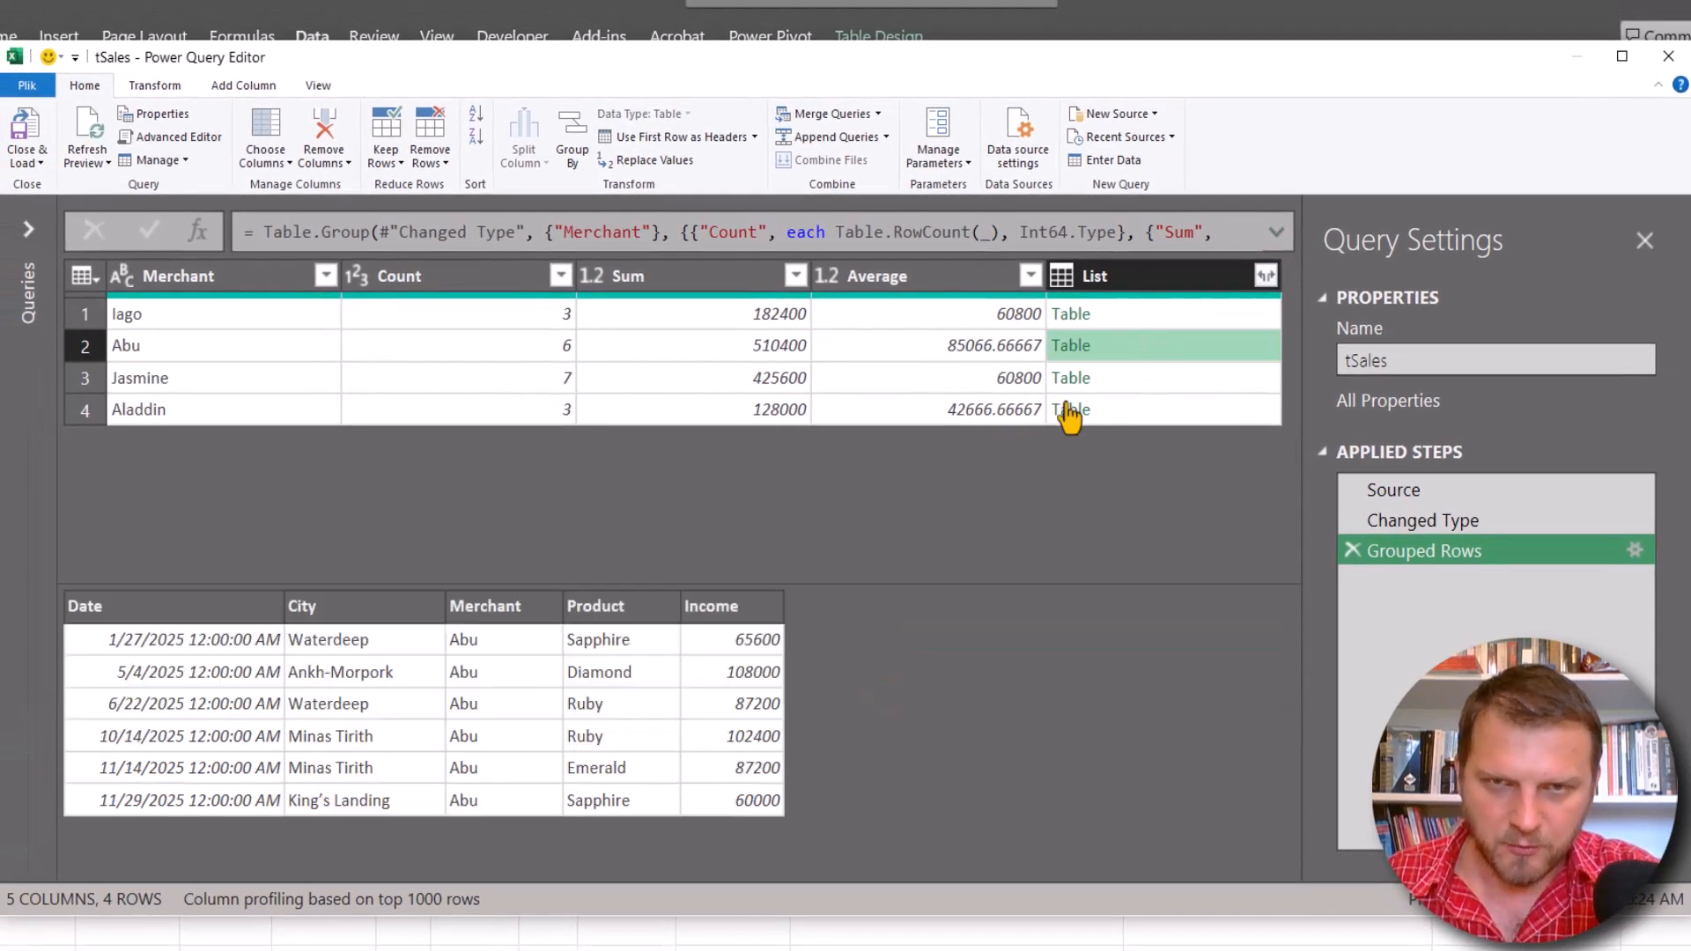
click(1129, 378)
click(1143, 410)
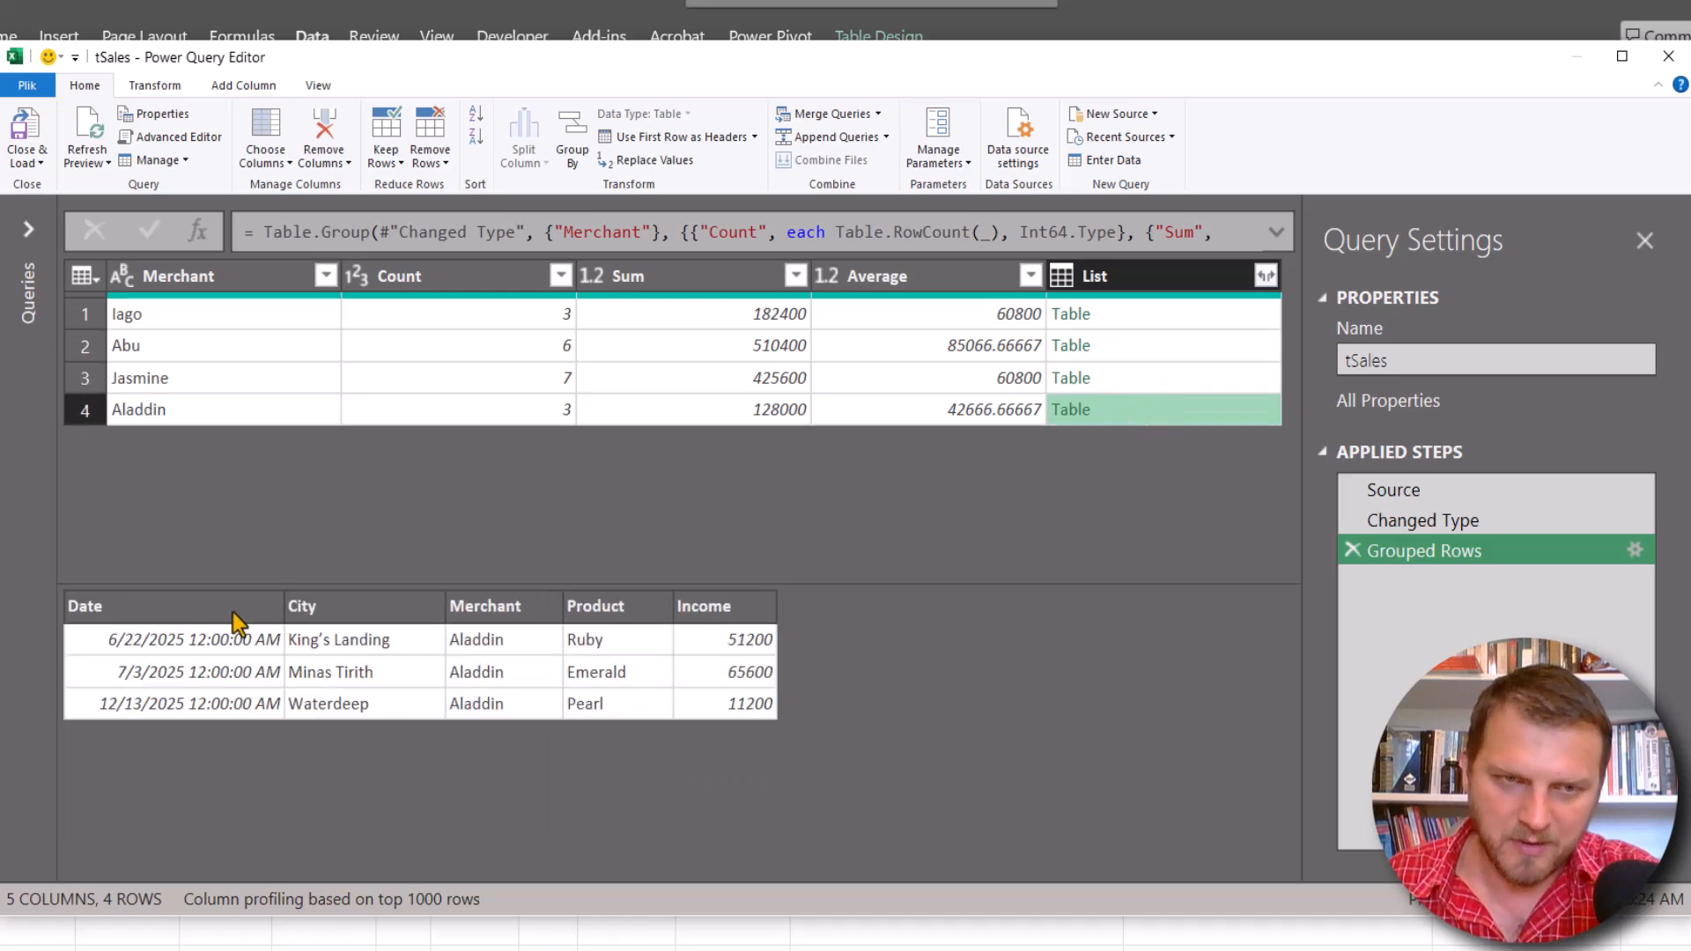
click(524, 607)
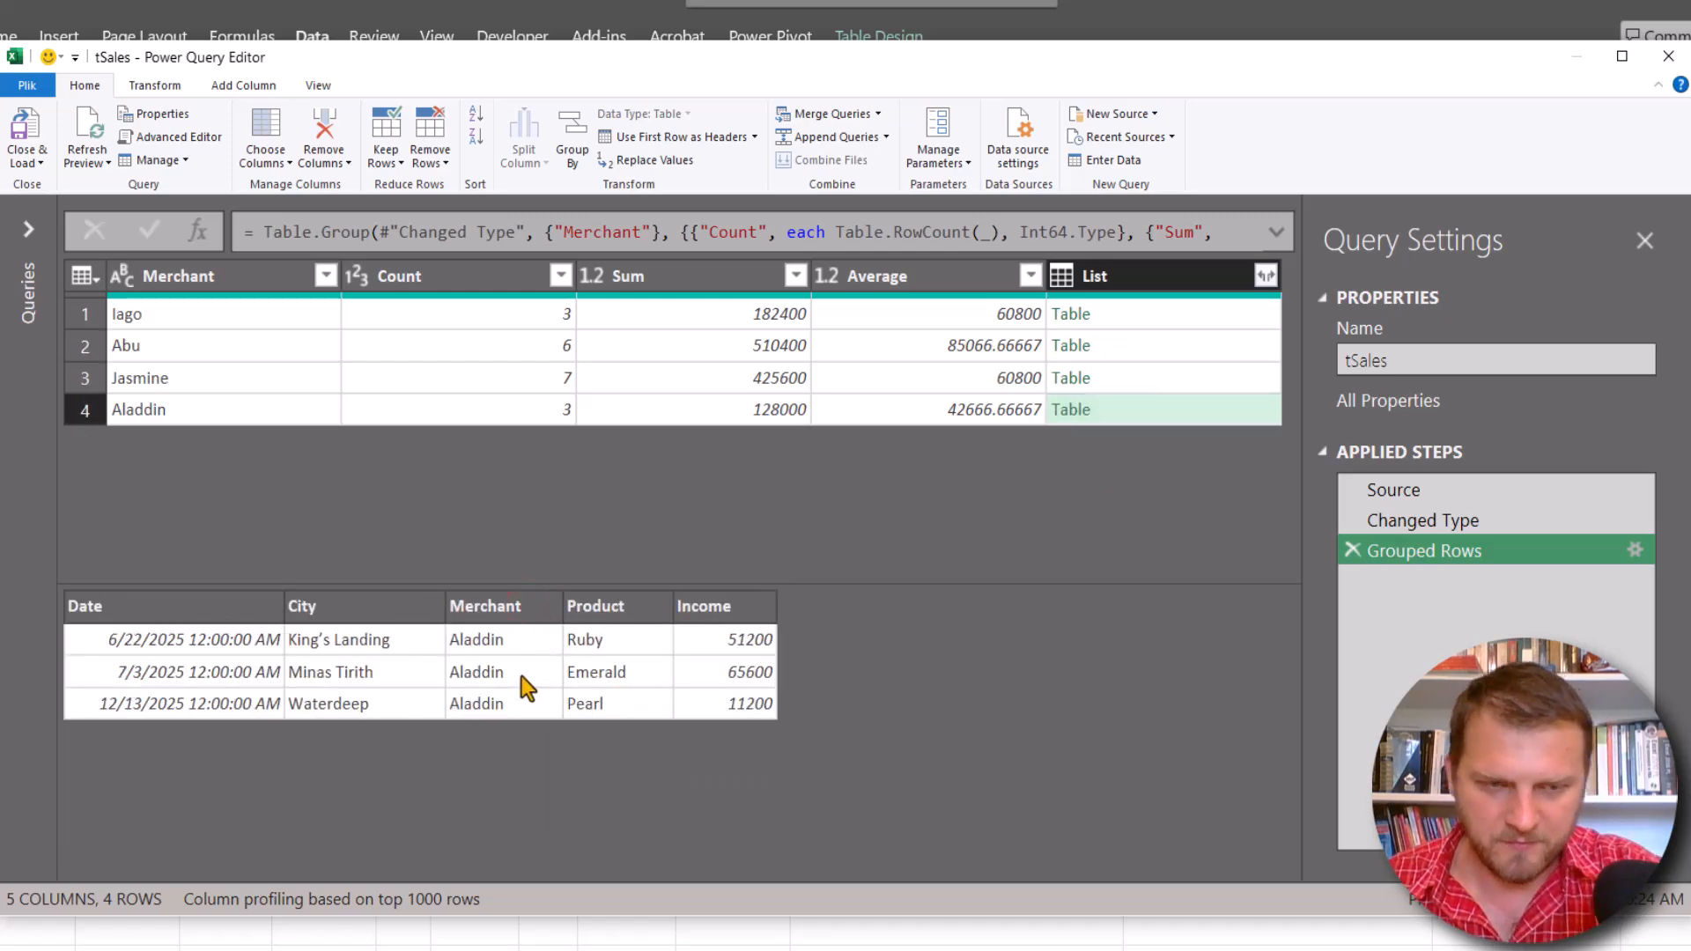
mouse_move(518, 643)
mouse_down()
mouse_move(556, 669)
mouse_move(561, 735)
mouse_up()
drag(172, 411, 245, 462)
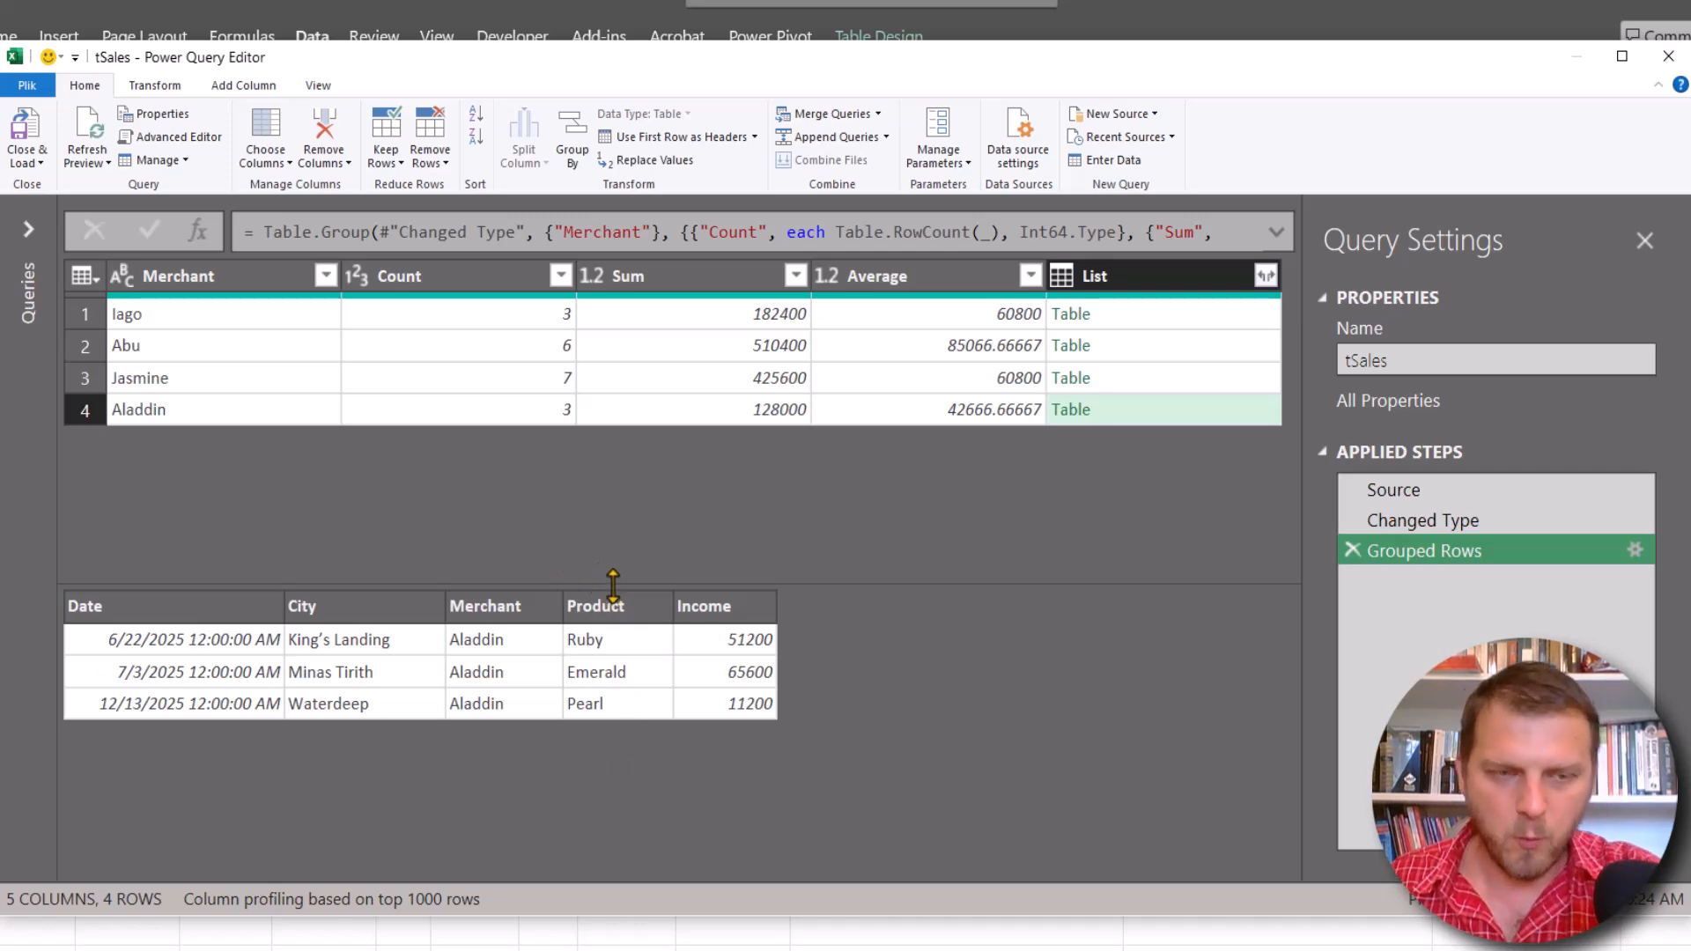
key(ctrl+2)
drag(556, 561, 687, 744)
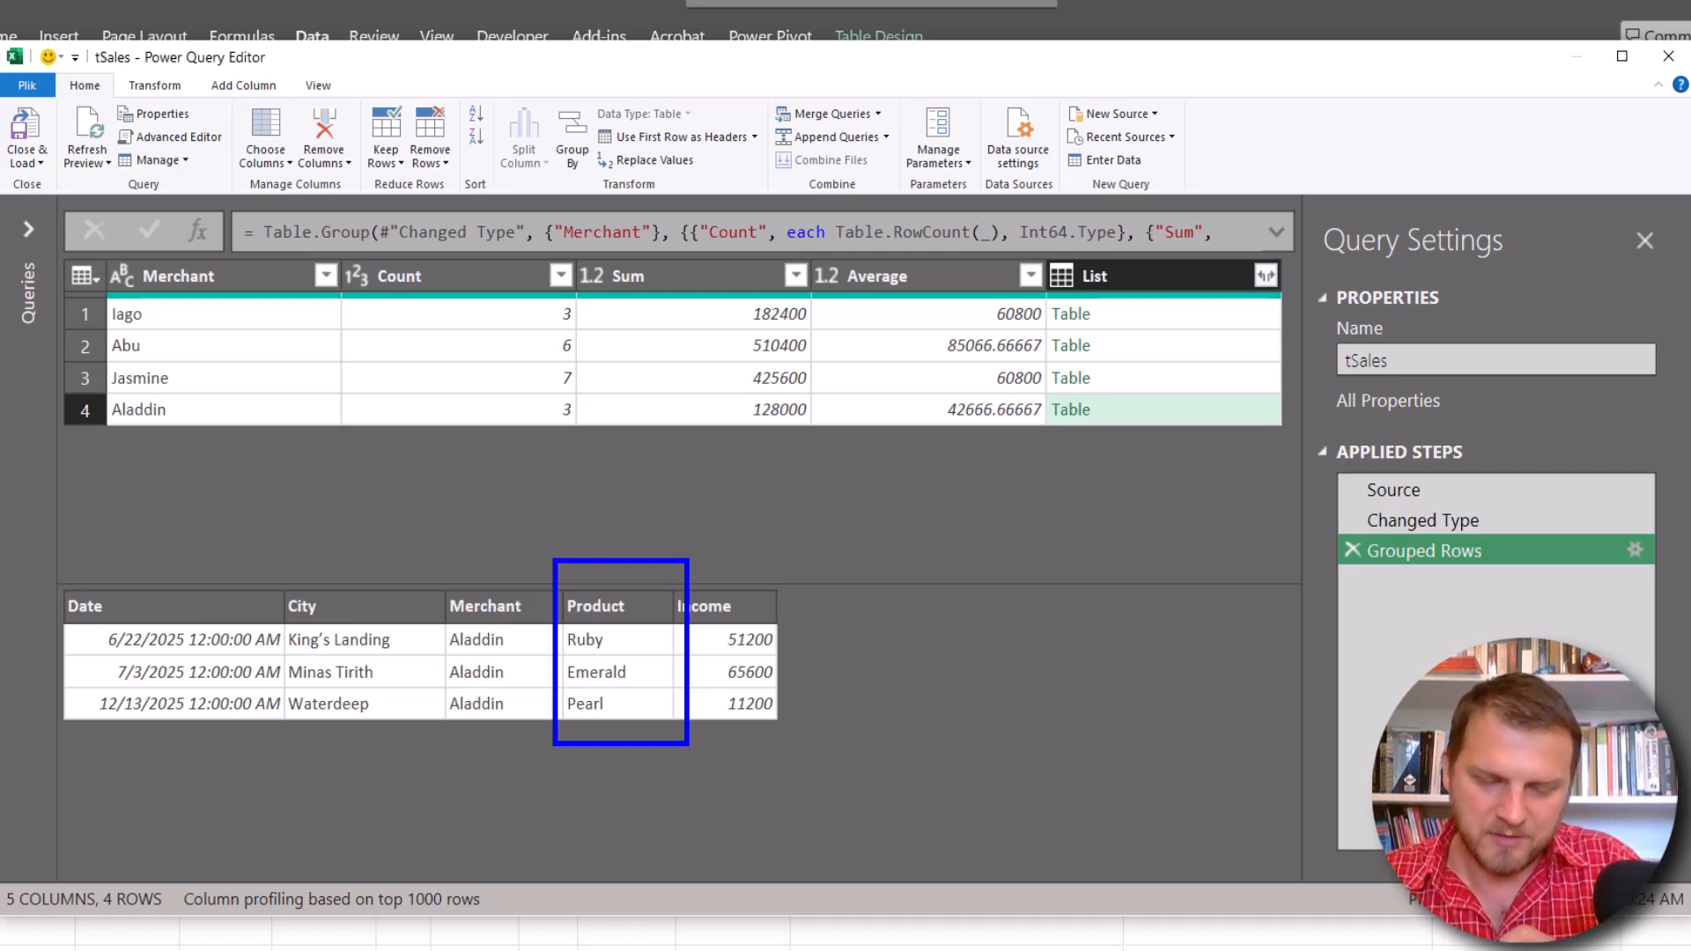
key(Escape)
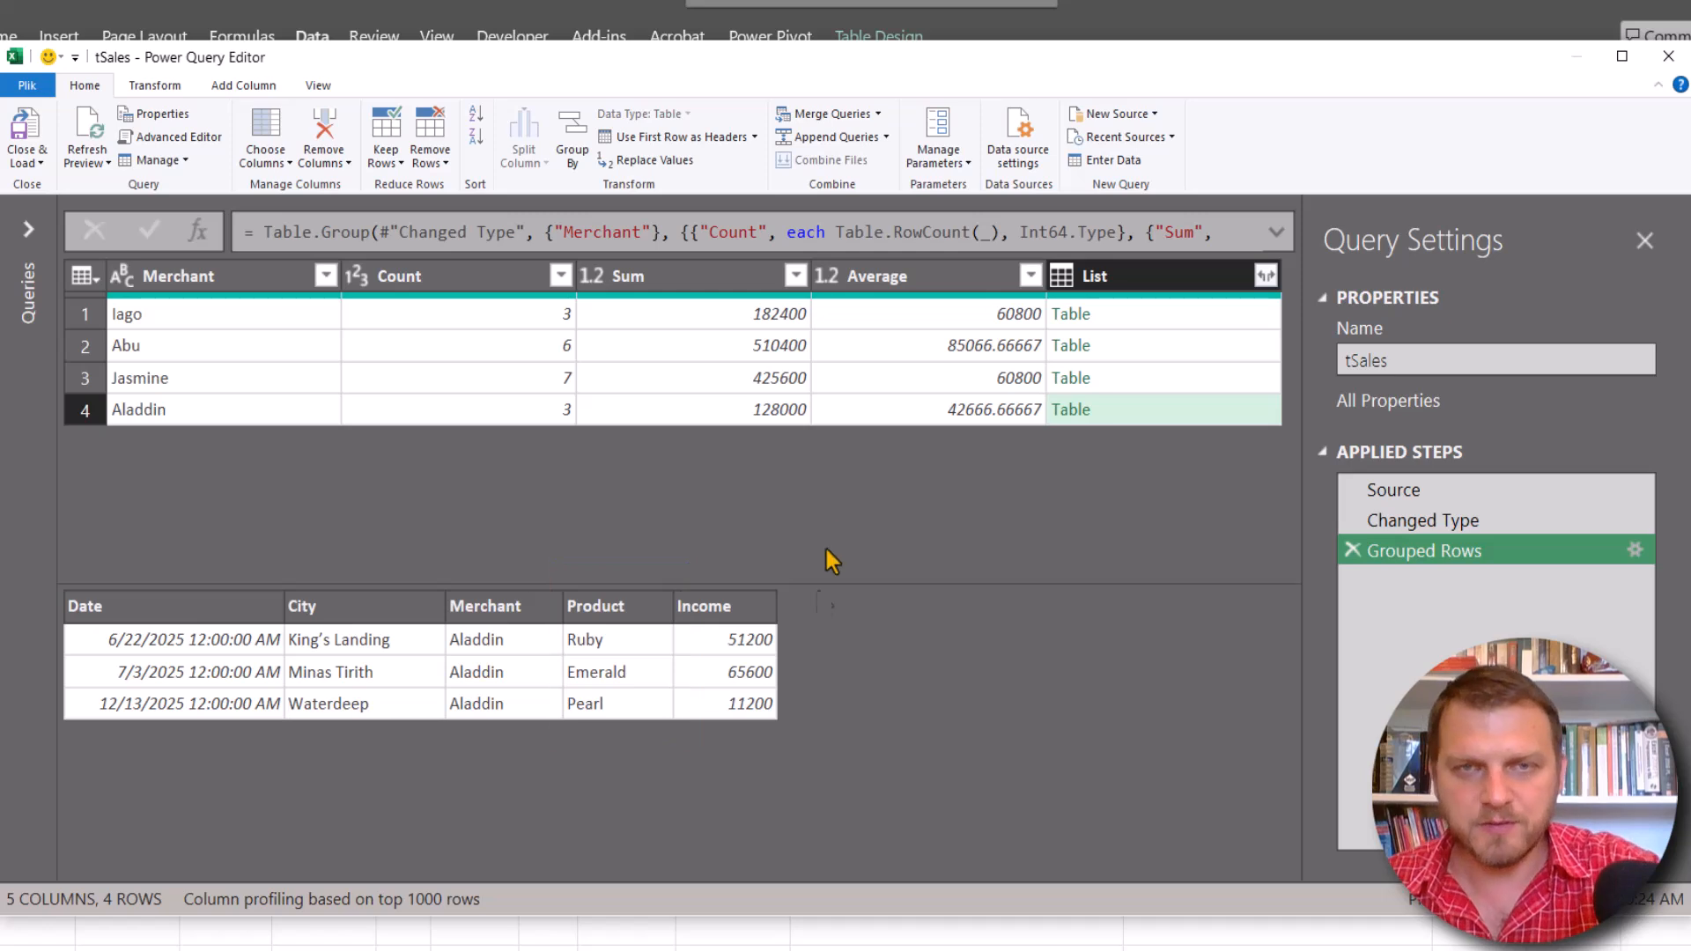
In the Grouped Rows formula, replace the List aggregation's whole table type definition with list.
click(1276, 233)
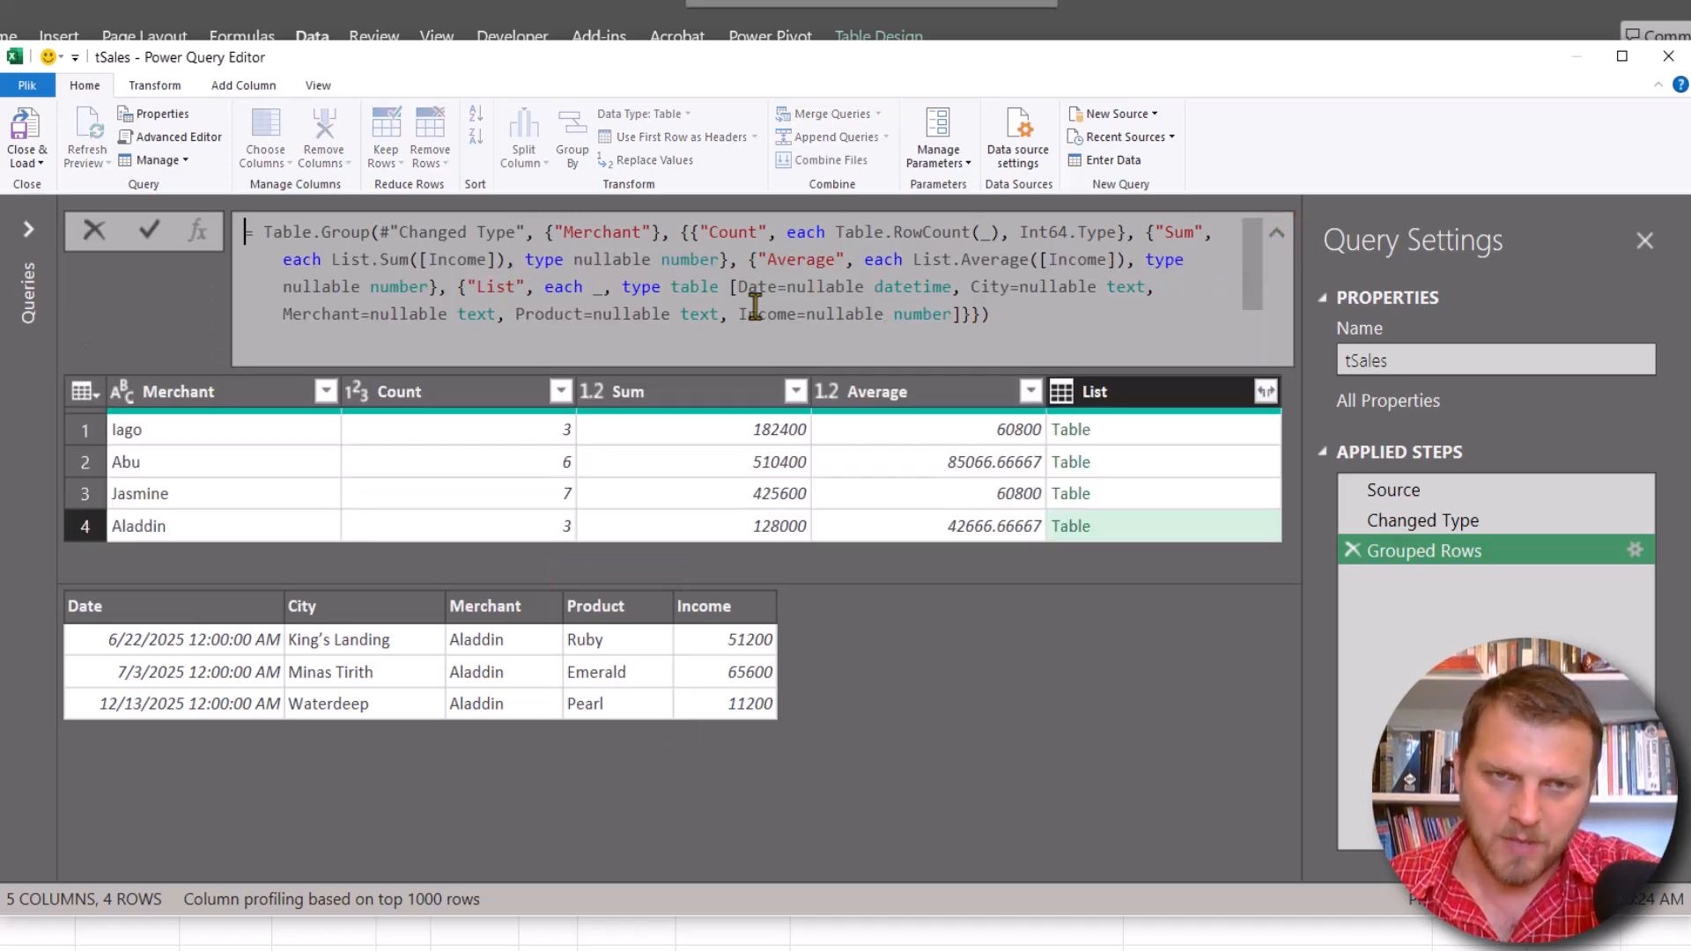
double_click(484, 289)
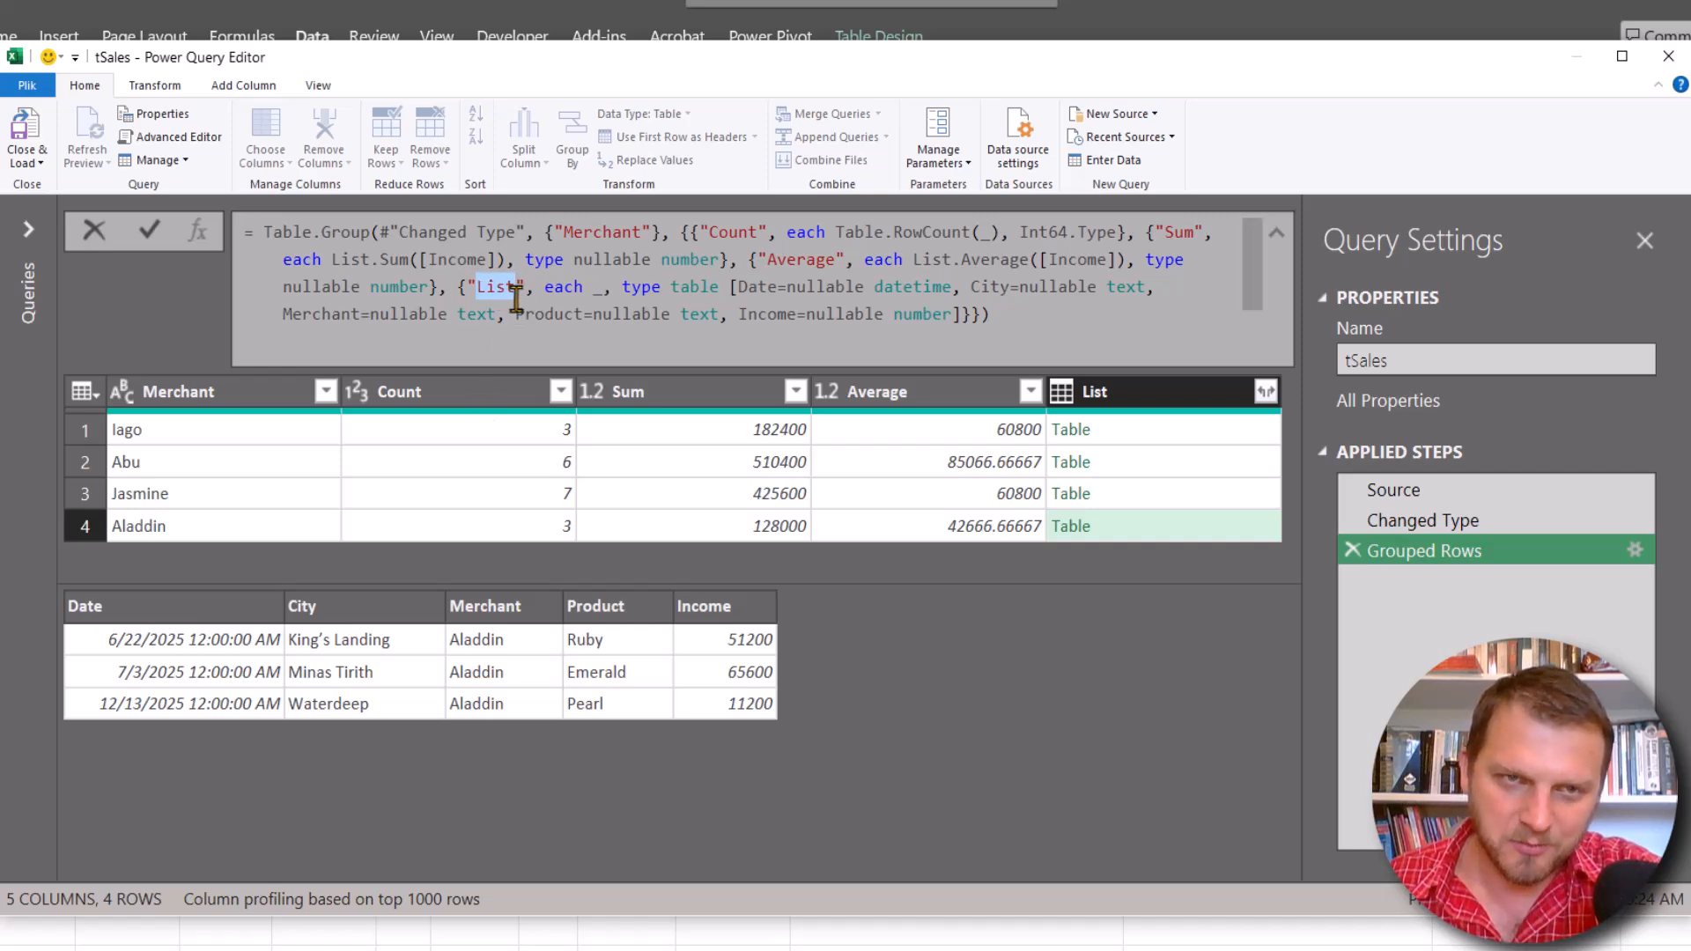
double_click(560, 287)
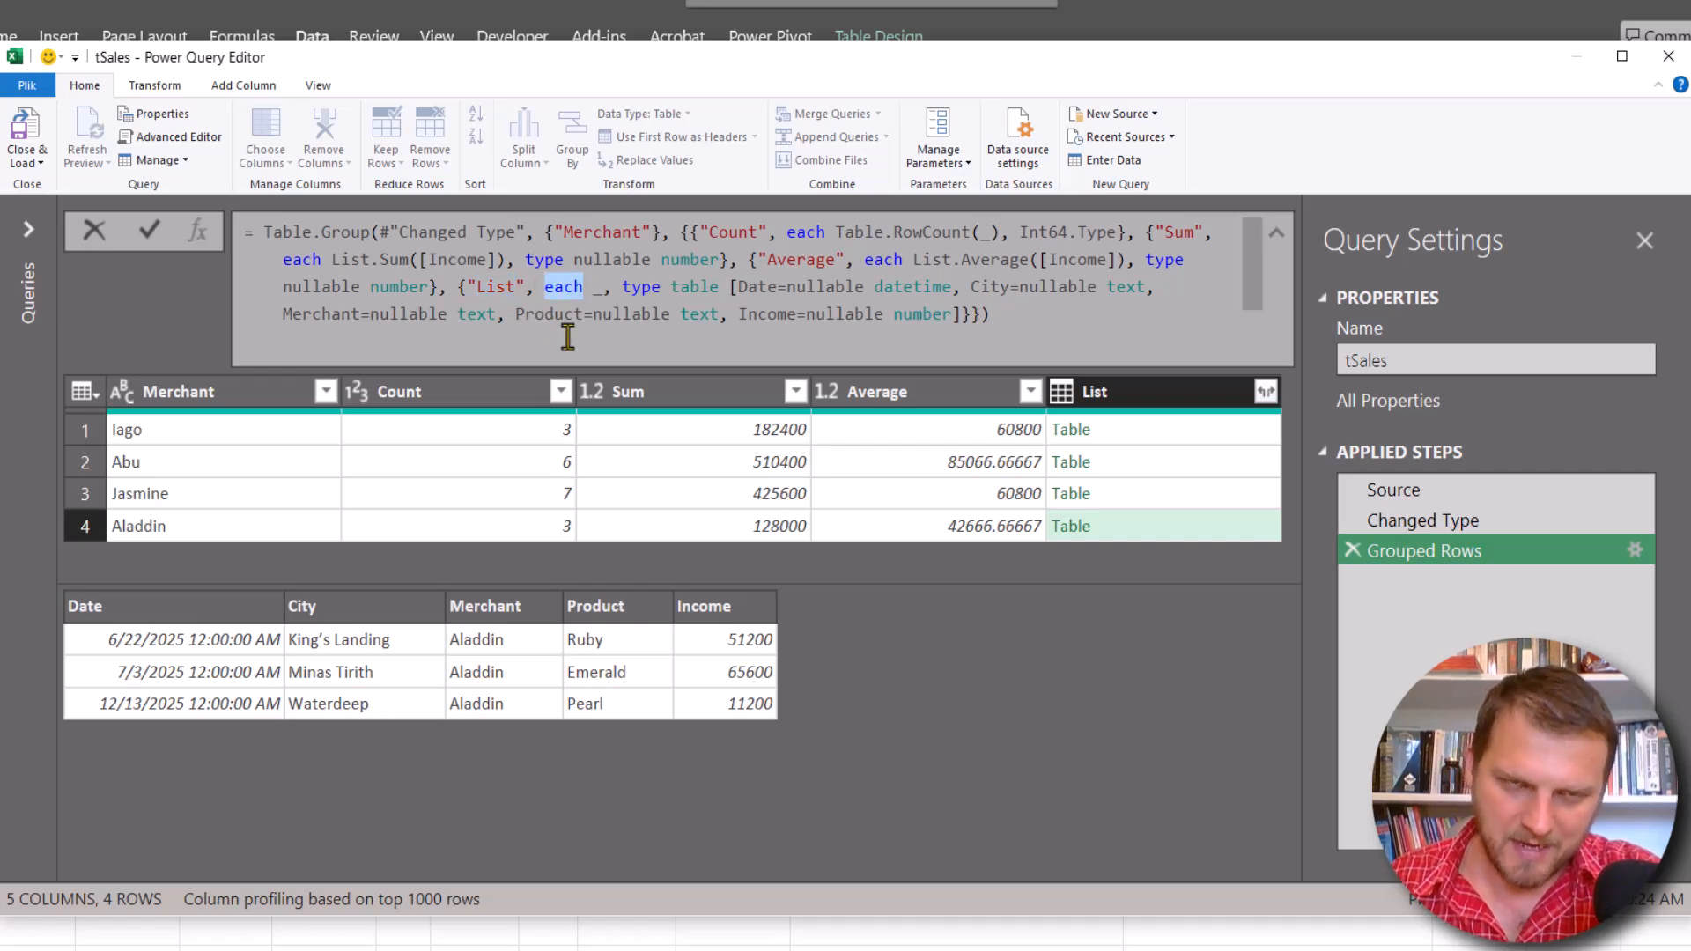
double_click(598, 288)
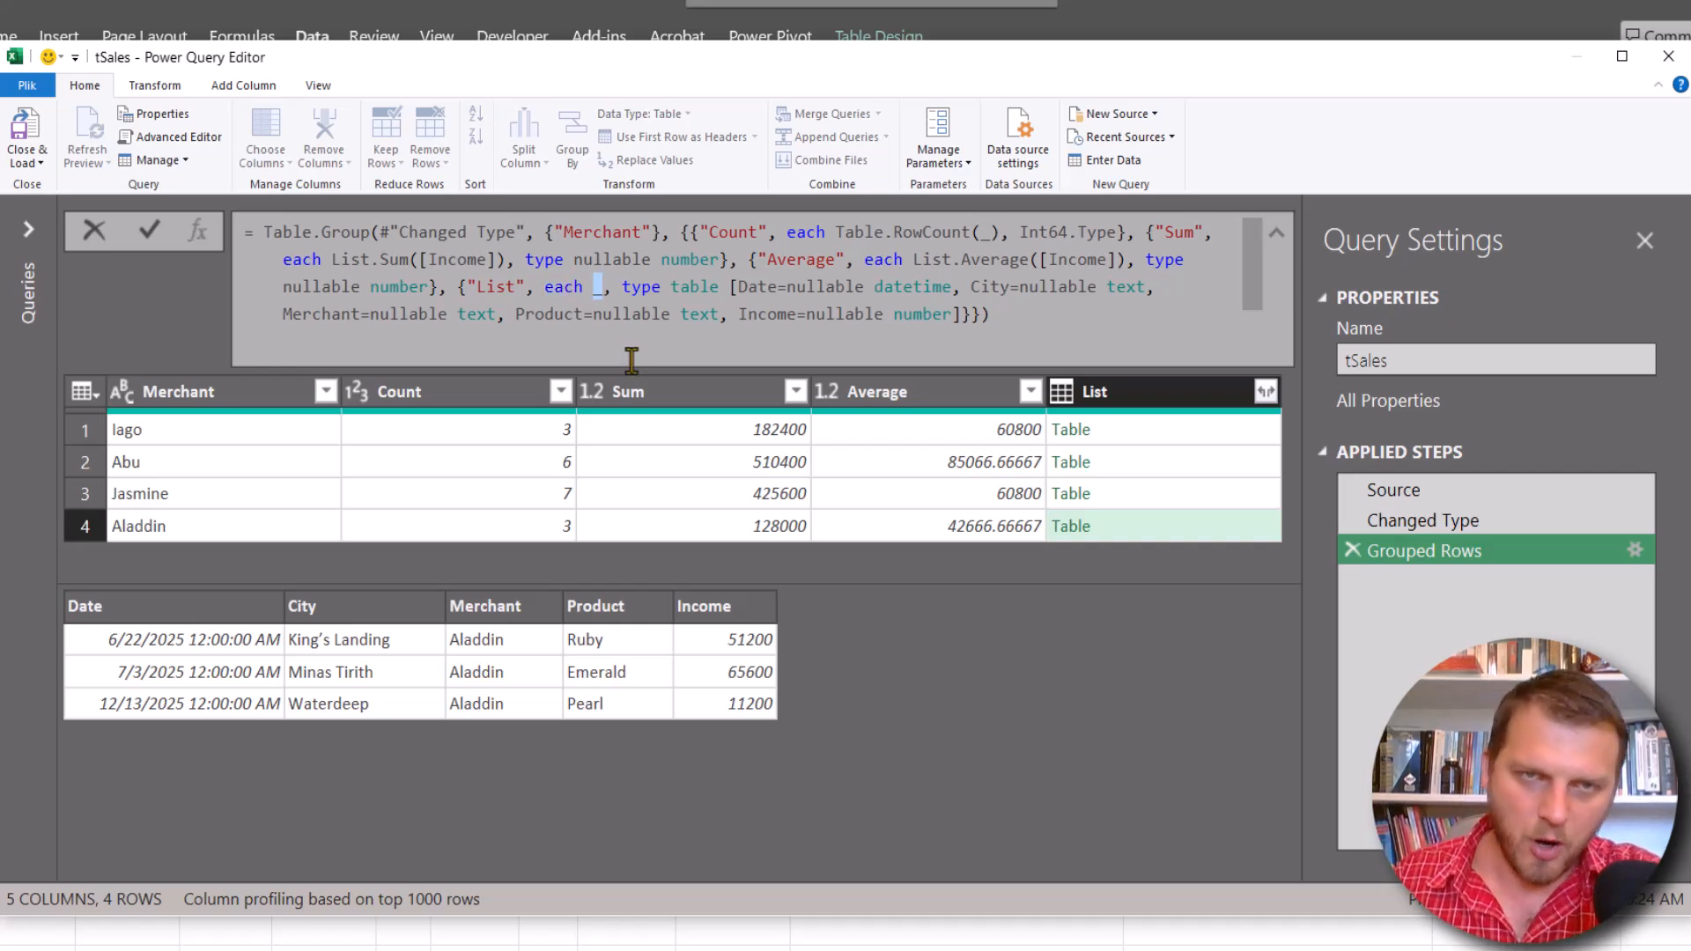
click(631, 296)
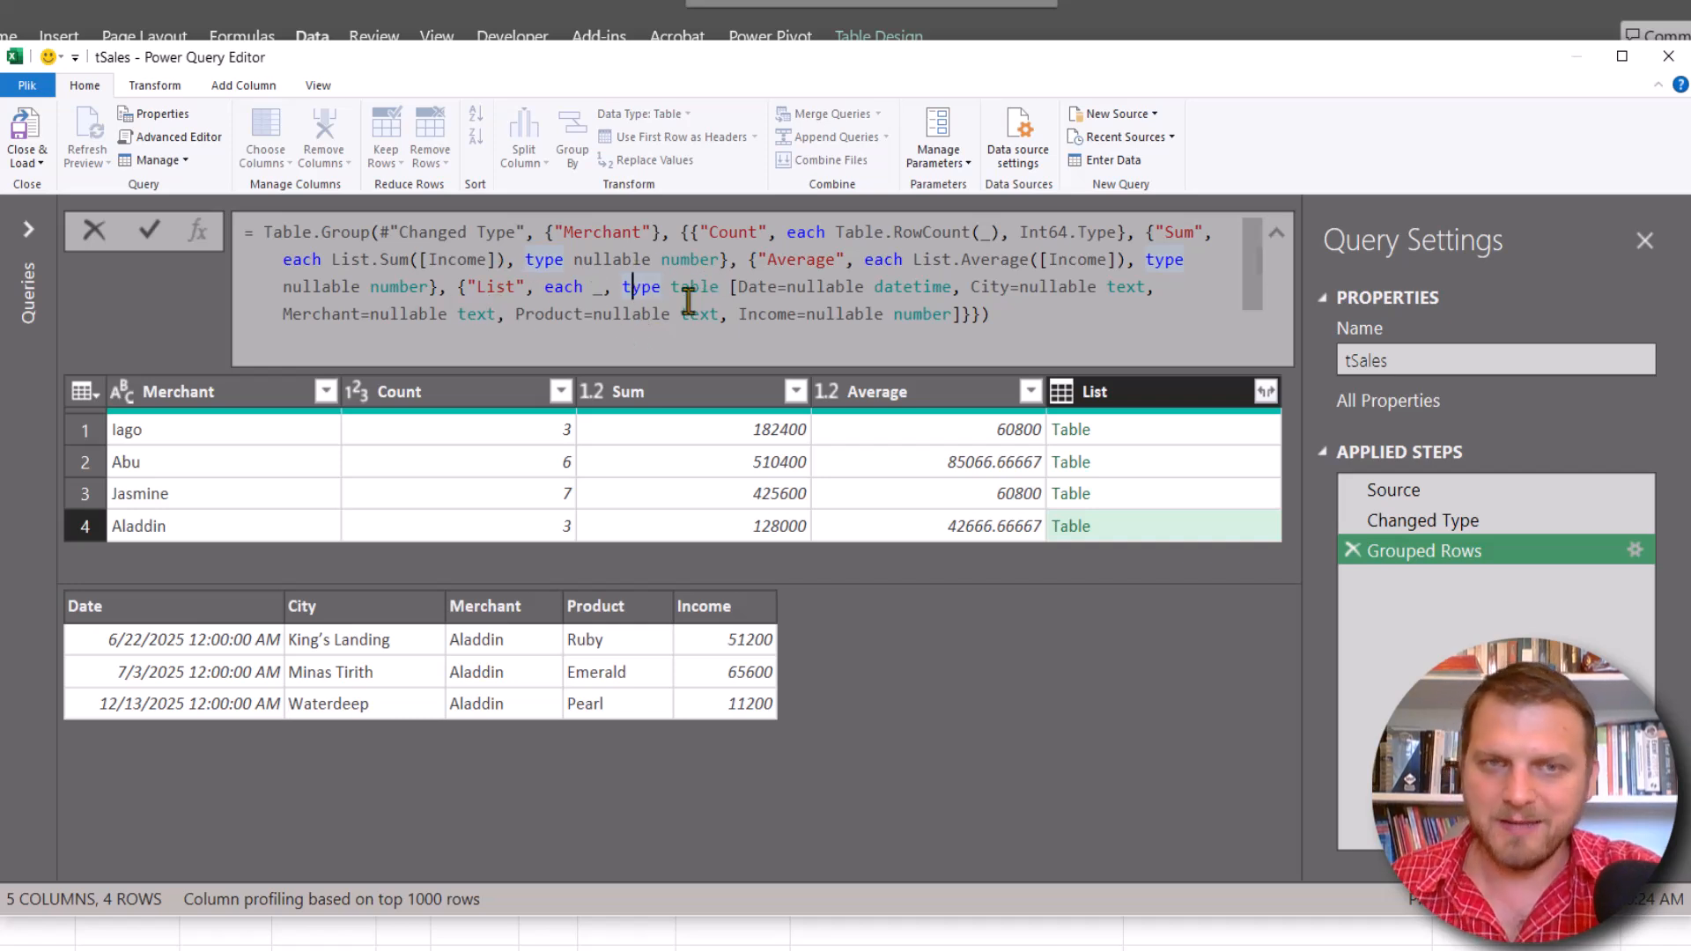
drag(671, 287, 957, 313)
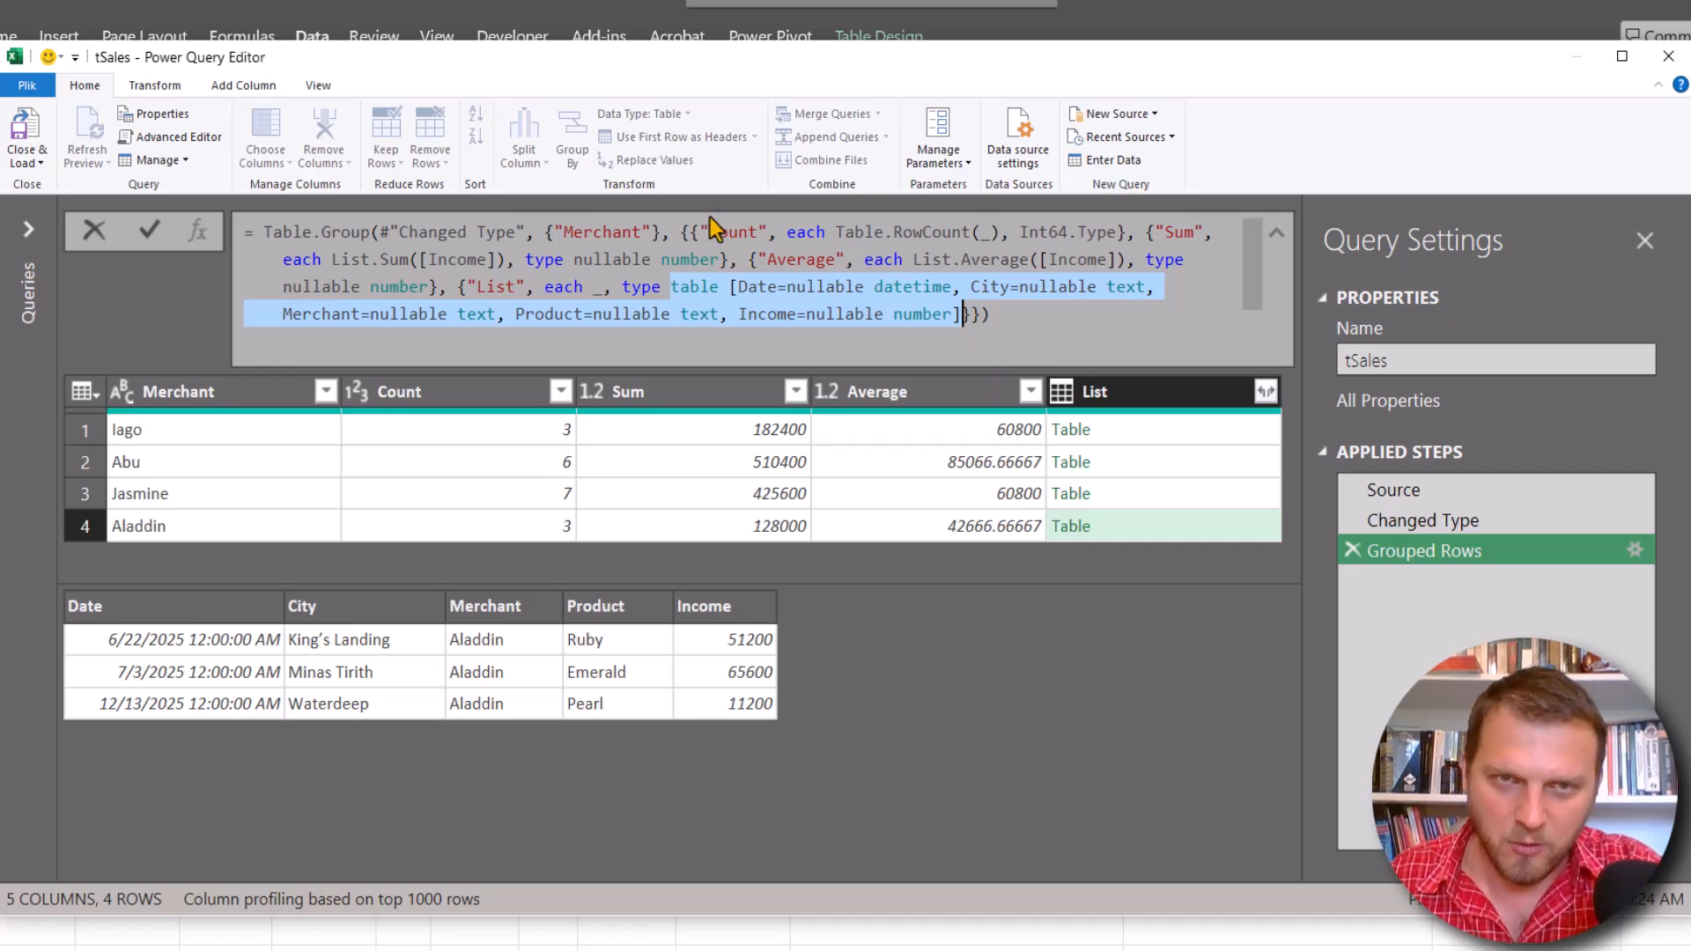
text(list)
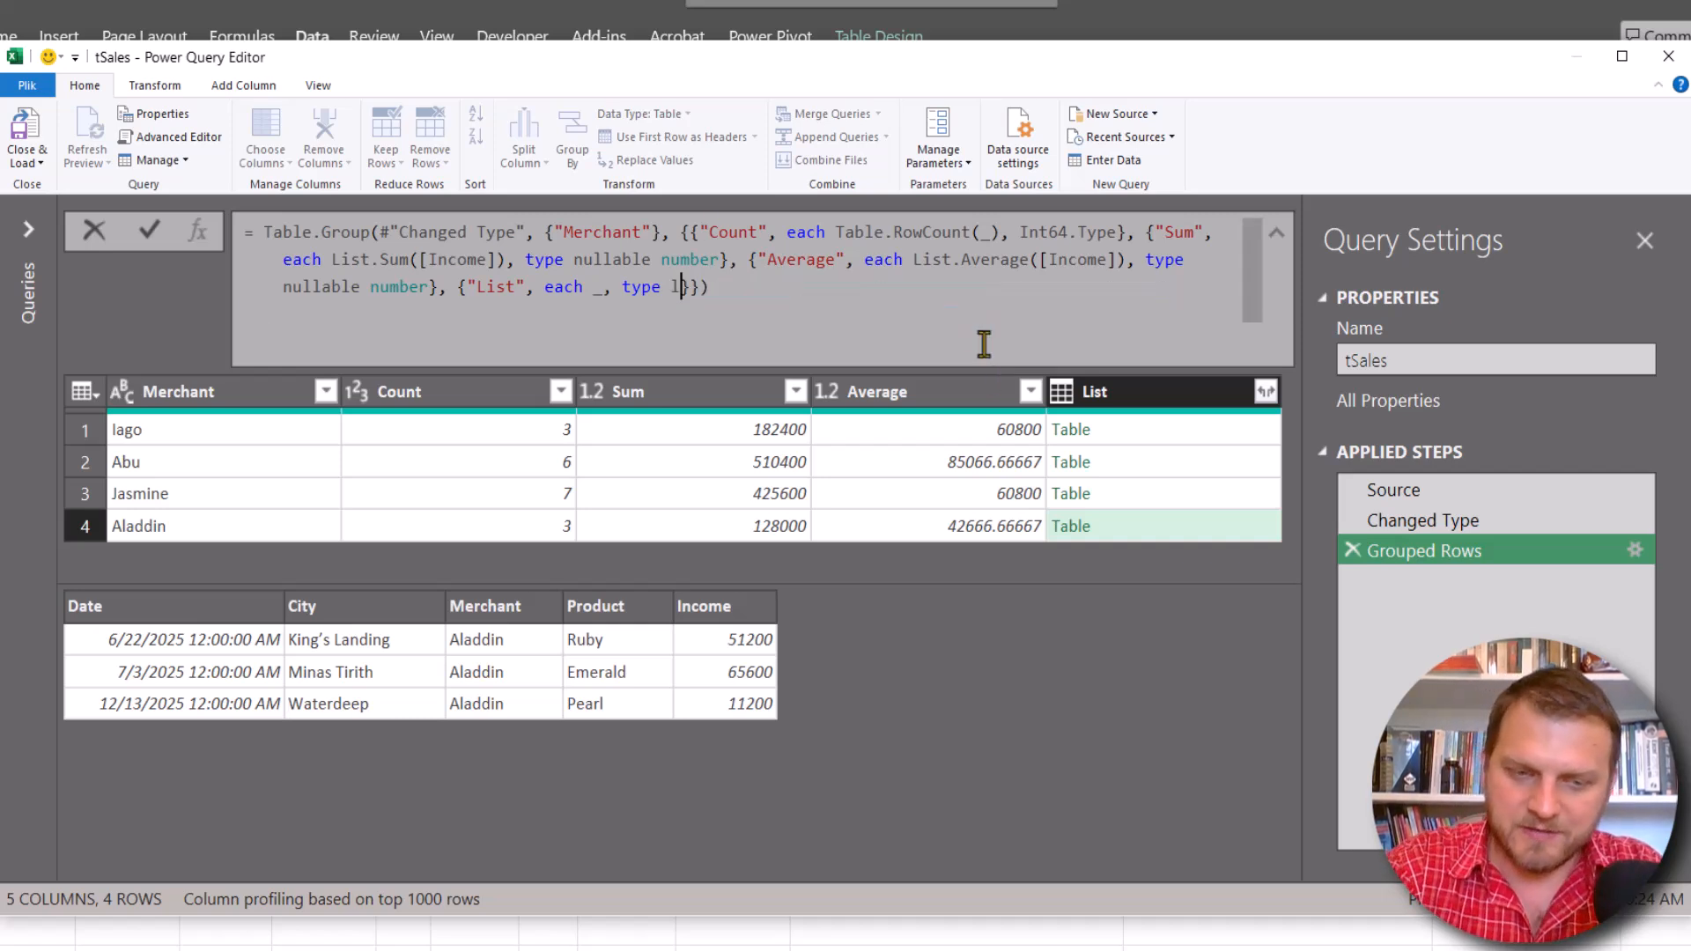
click(619, 314)
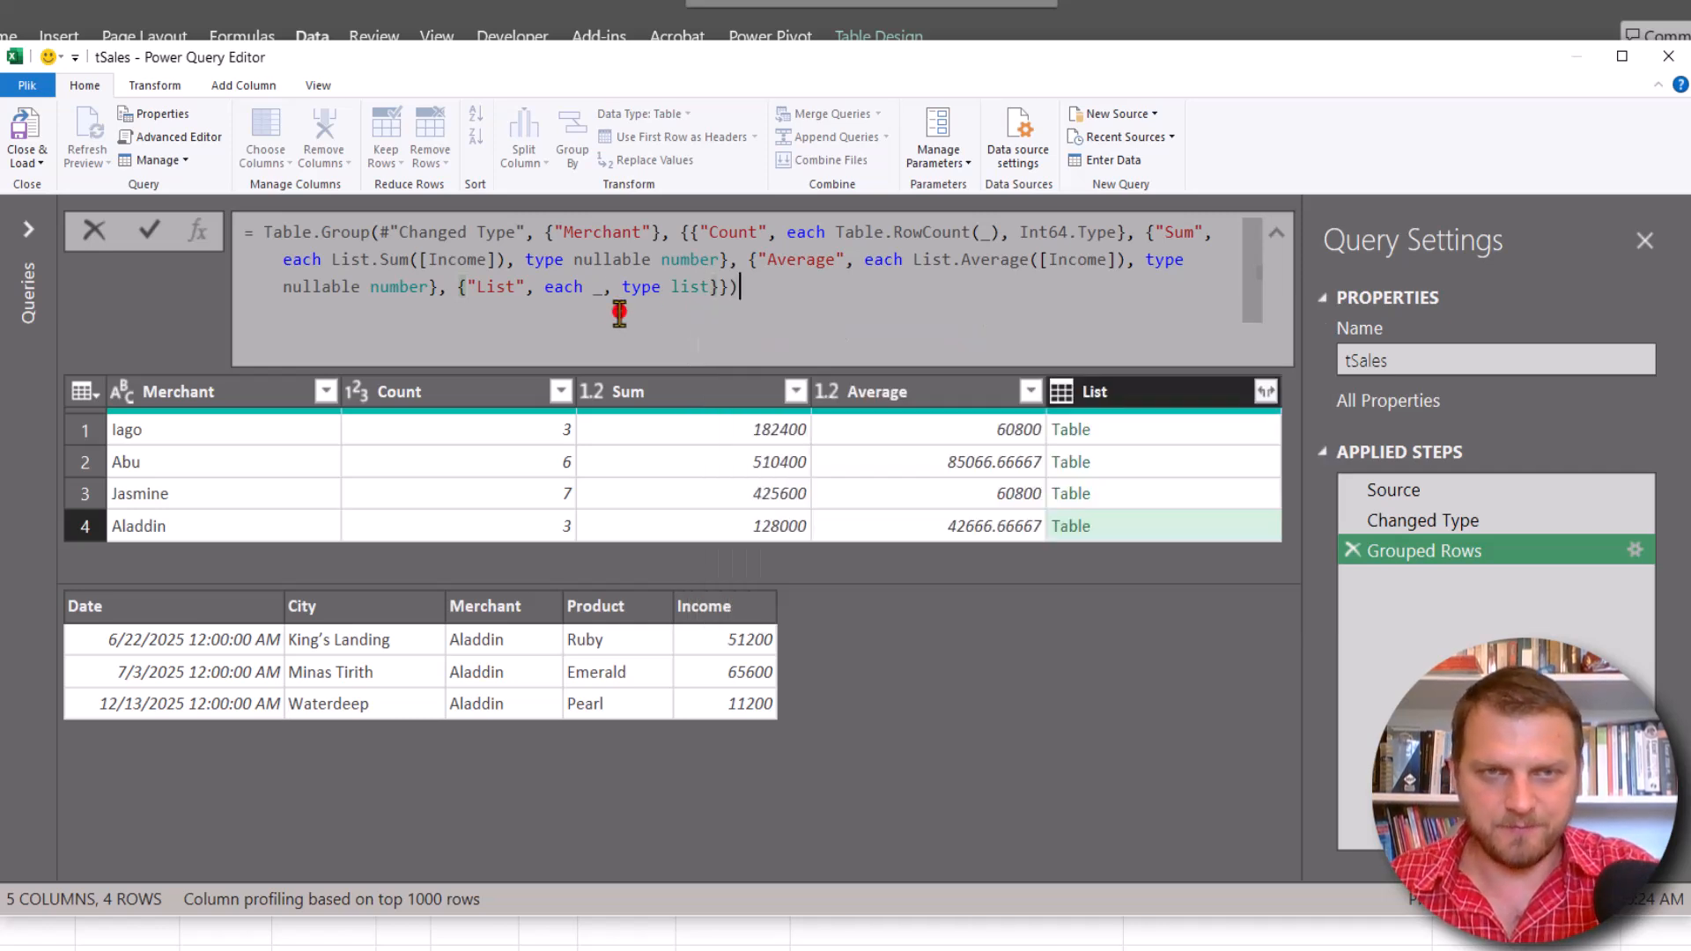
Replace the underscore in the List aggregation with [Product] and apply the edited formula.
click(608, 283)
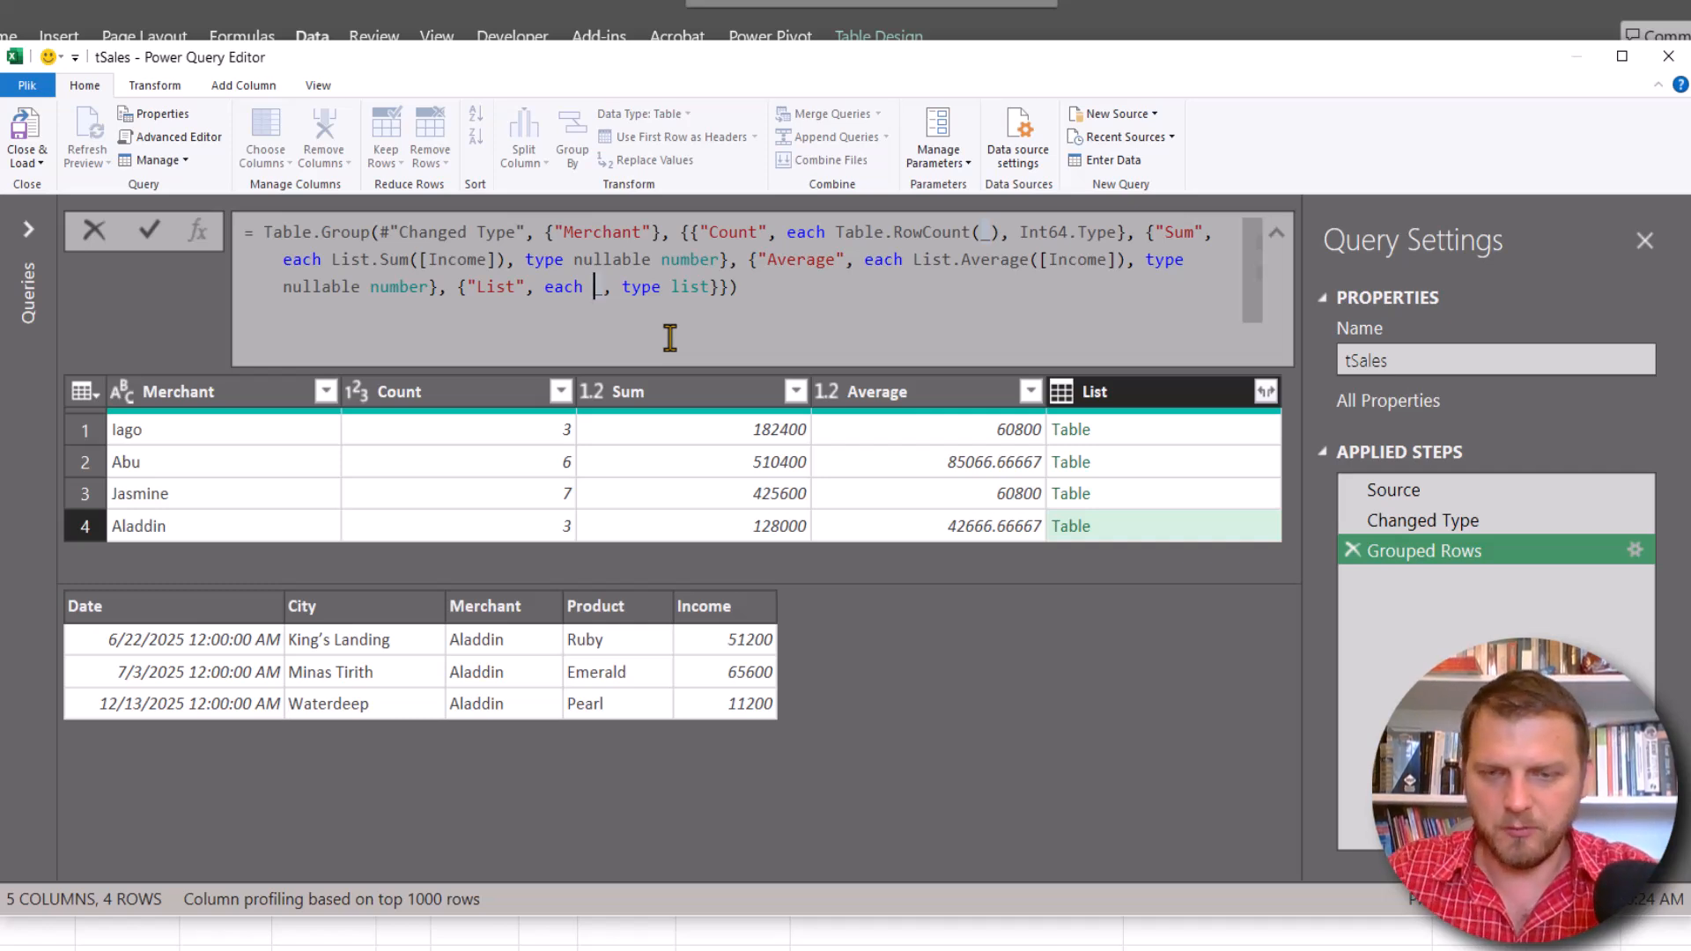
key(Delete)
text([)
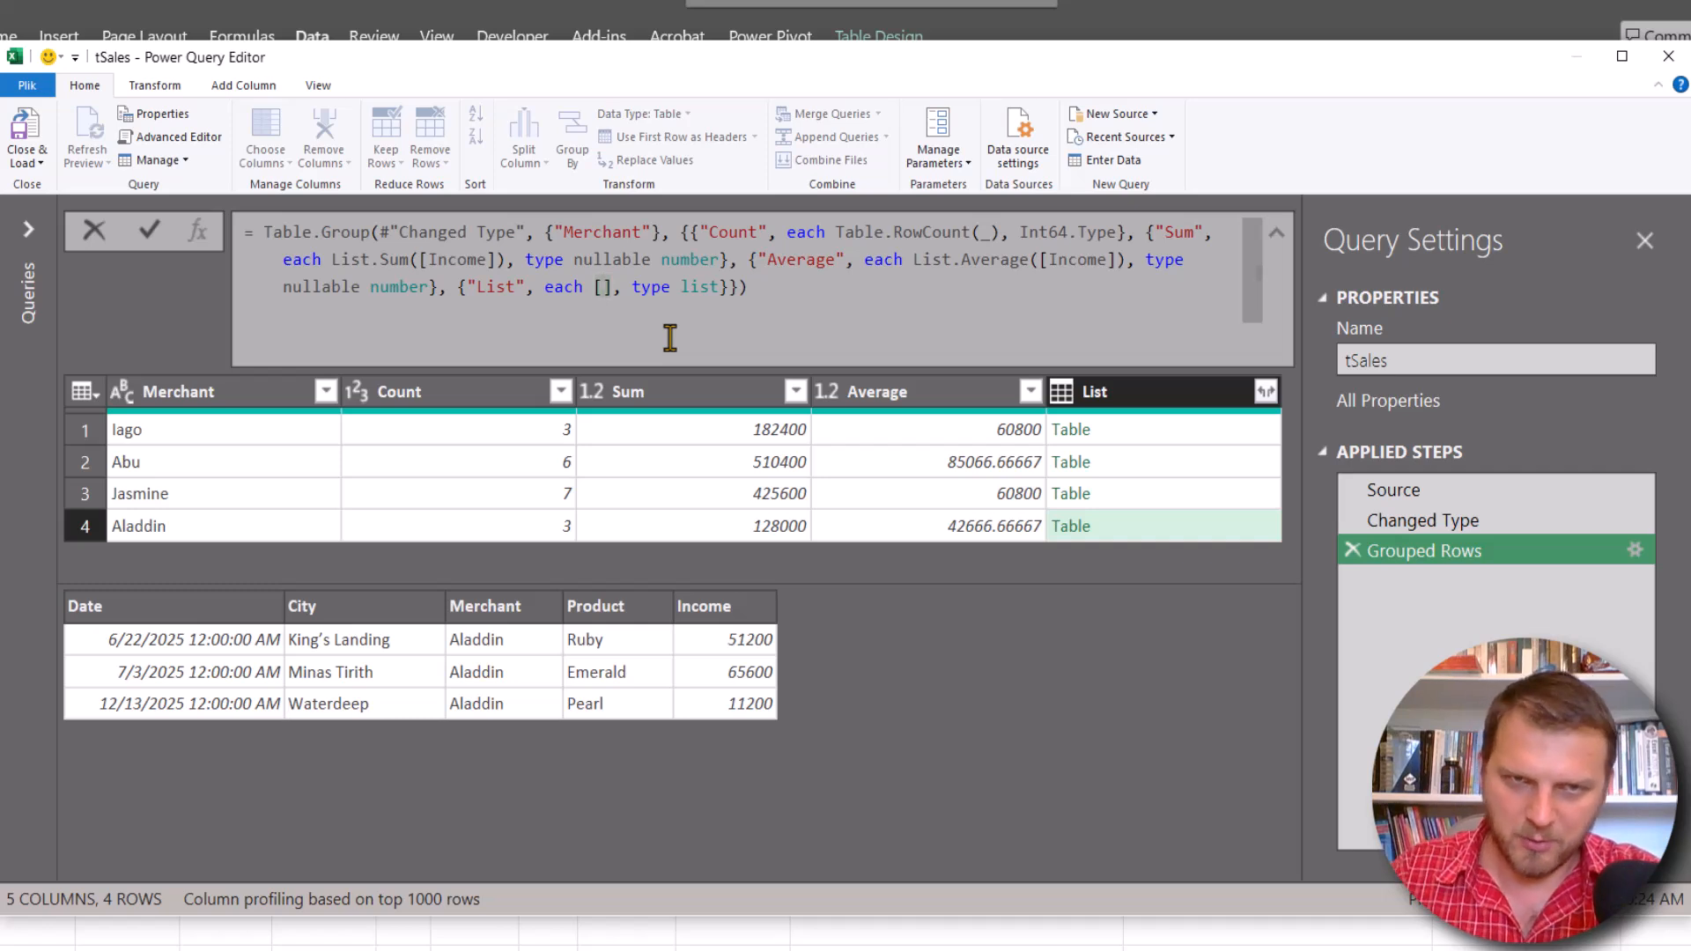
text(Pro)
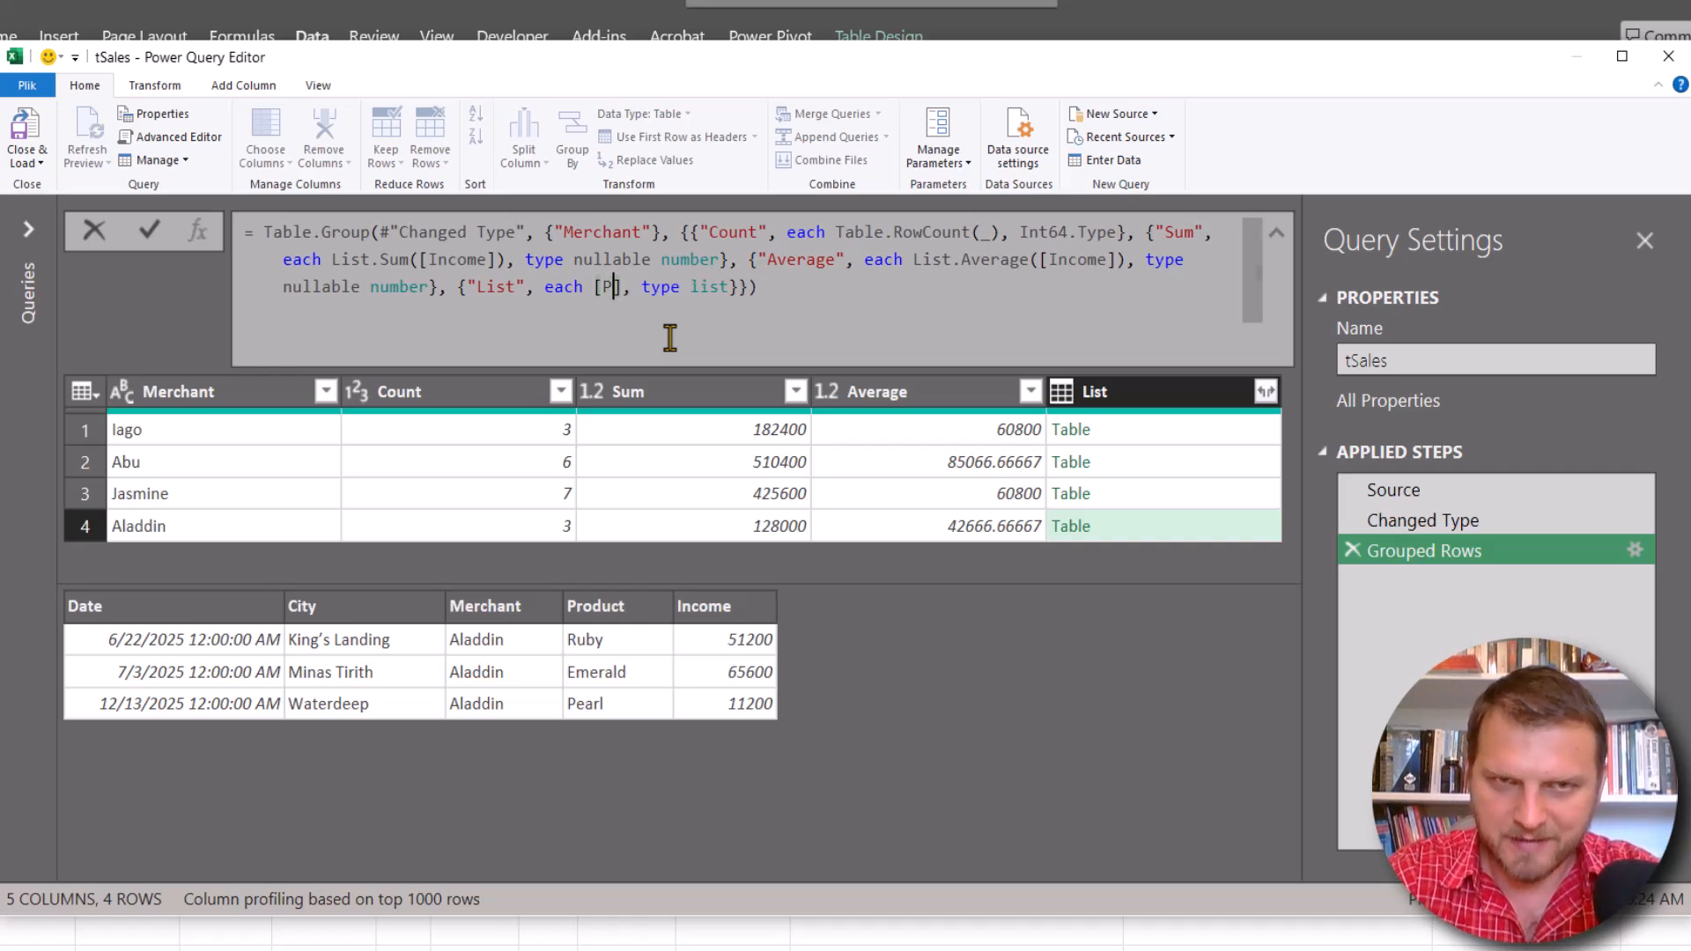
text(duct)
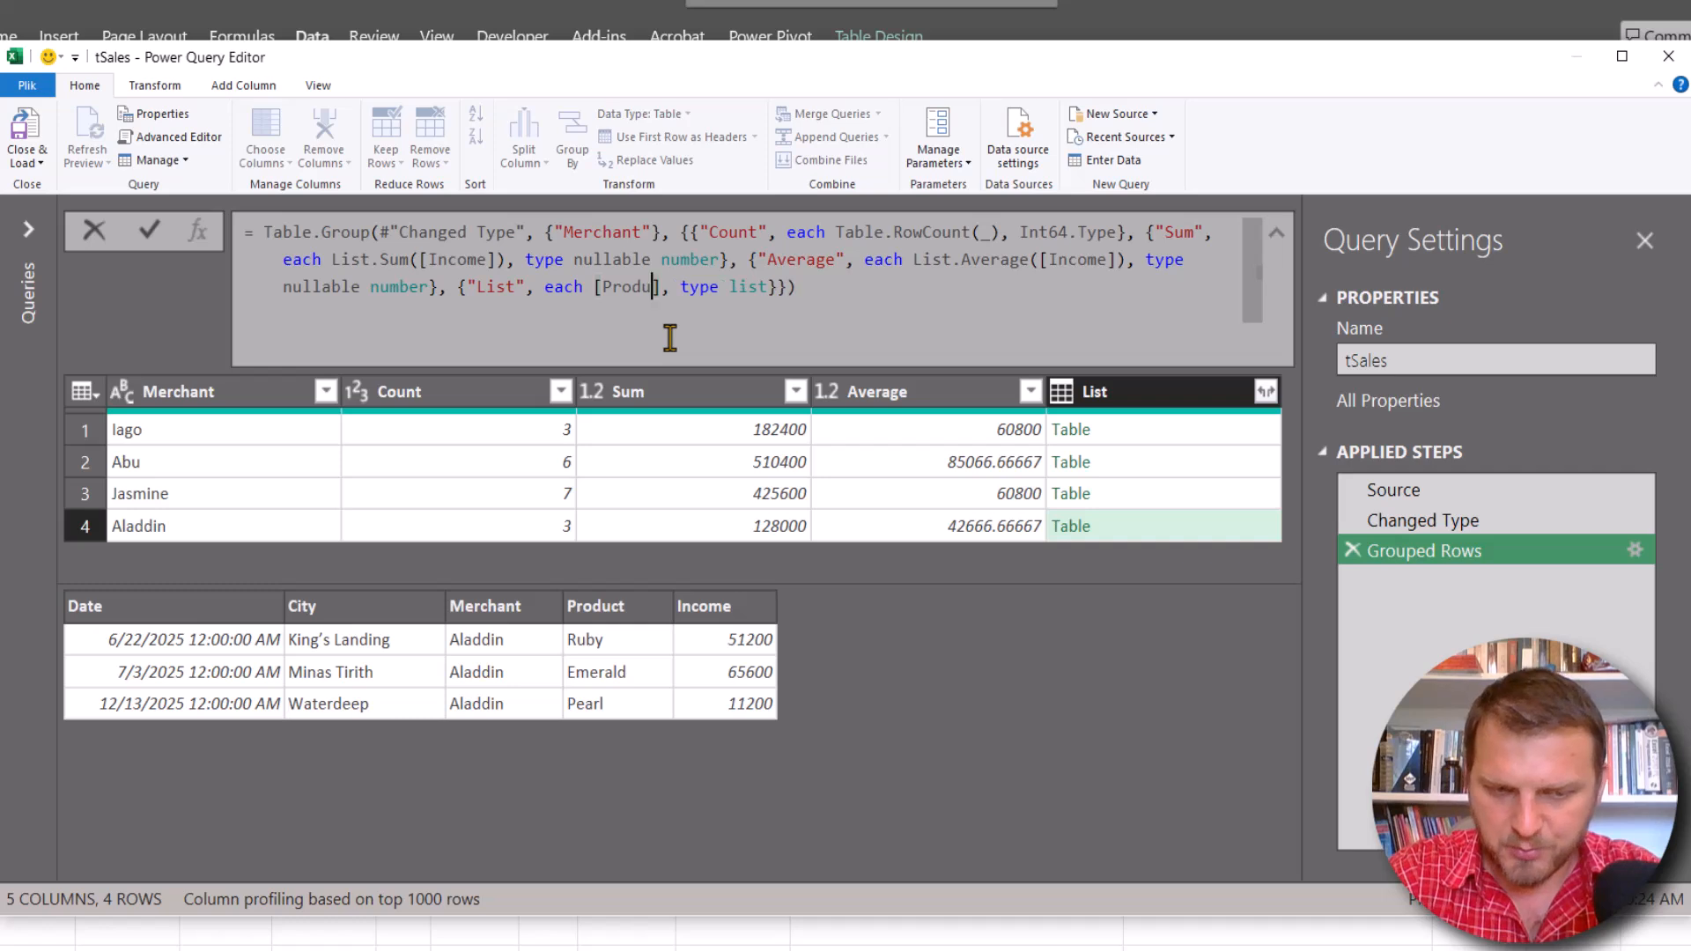
click(856, 312)
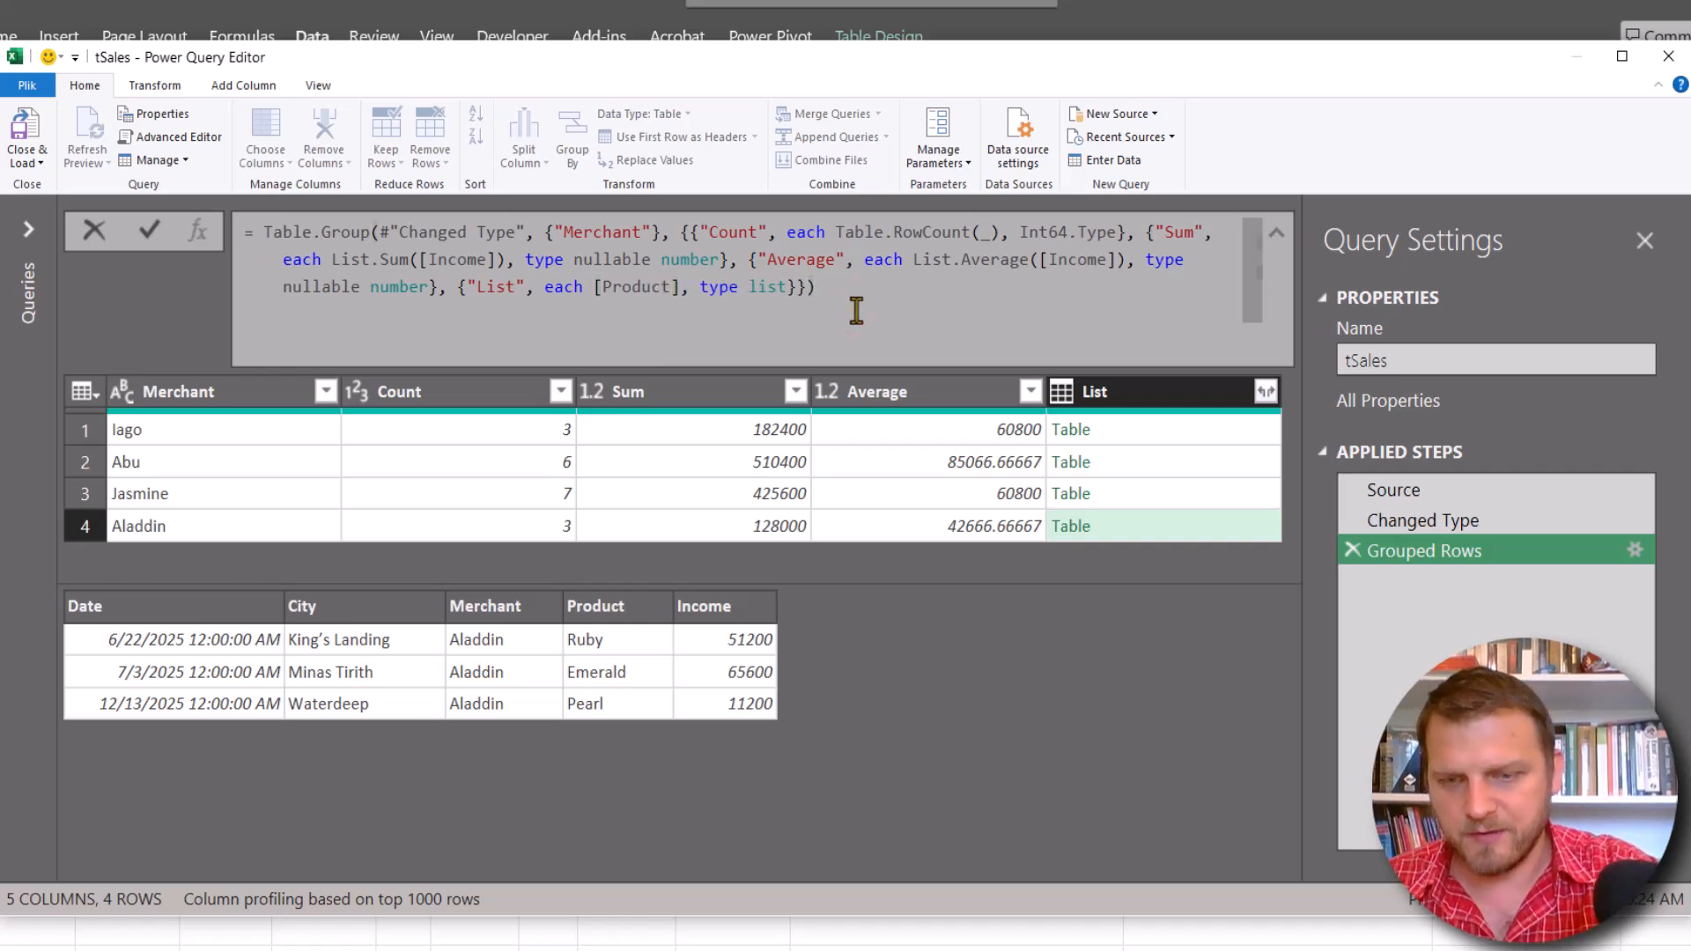
key(Return)
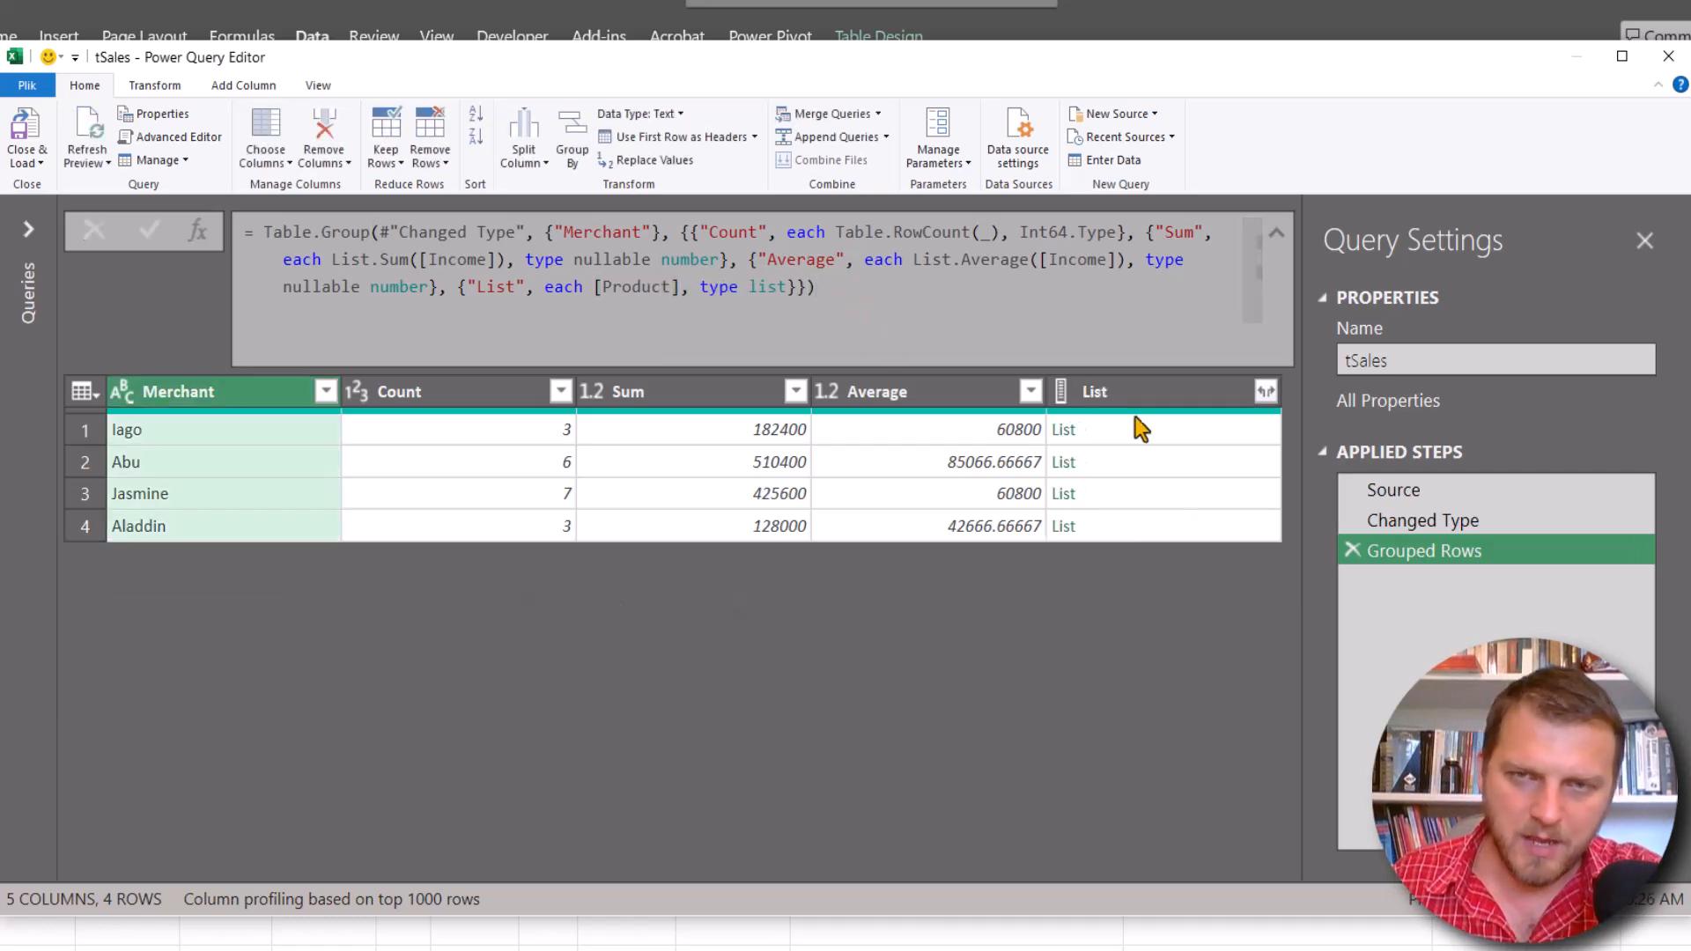
Preview each merchant's product list in the List column and check the third merchant's list for repeated products.
click(1131, 429)
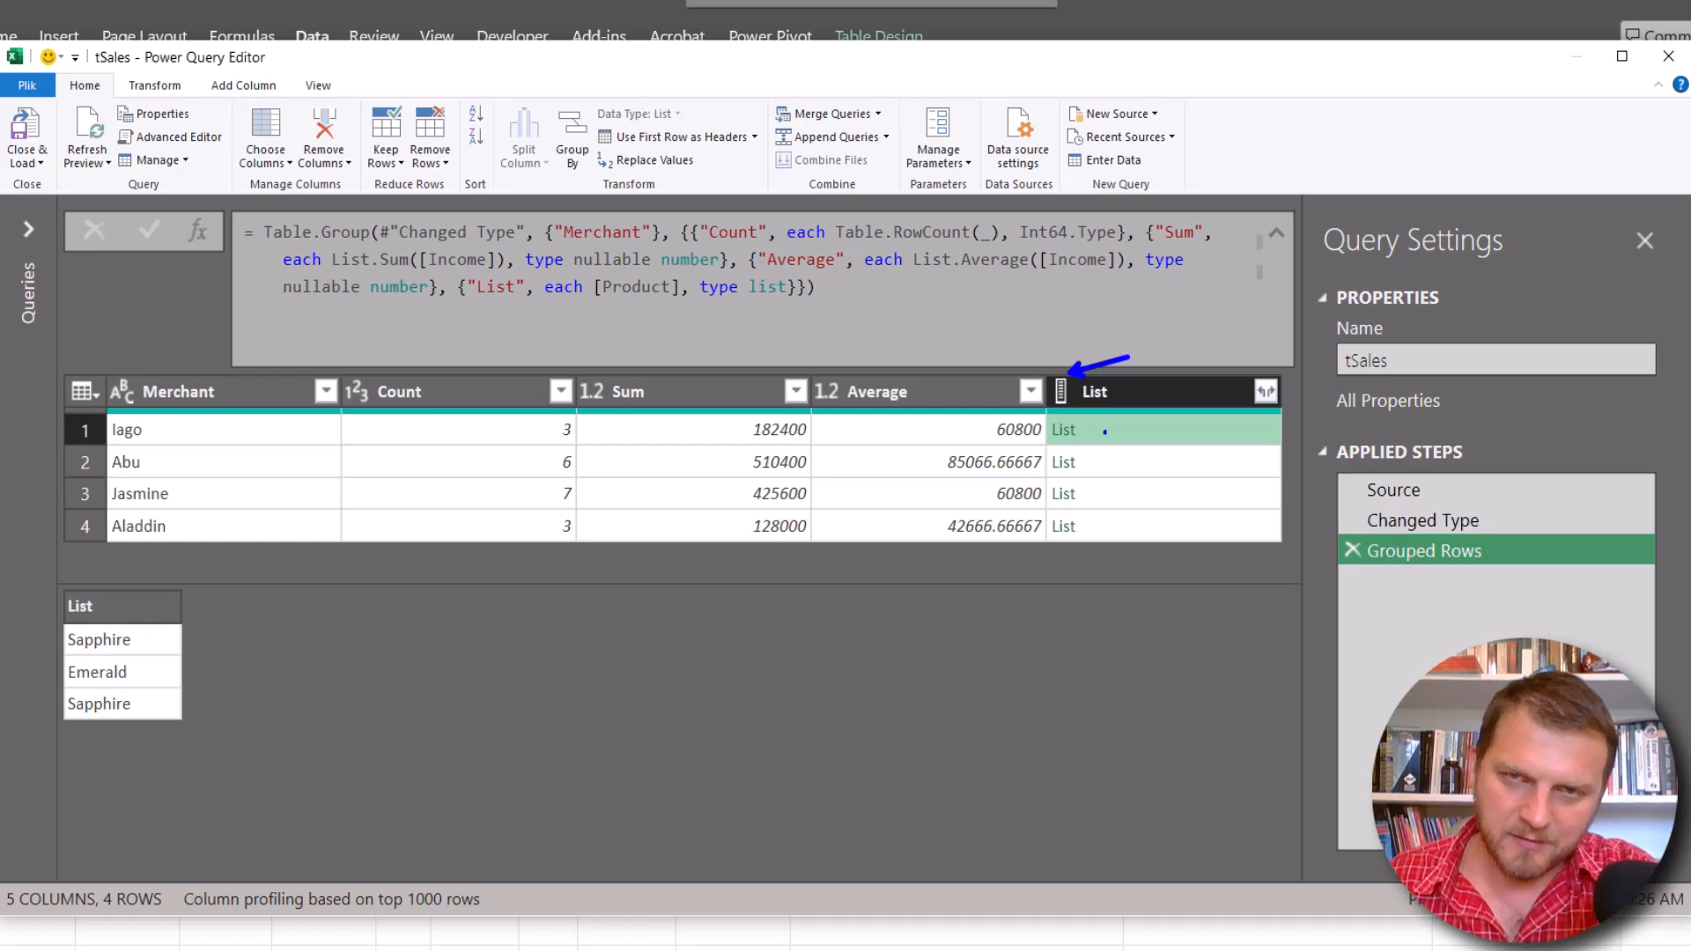
click(1106, 461)
click(1105, 495)
click(1110, 525)
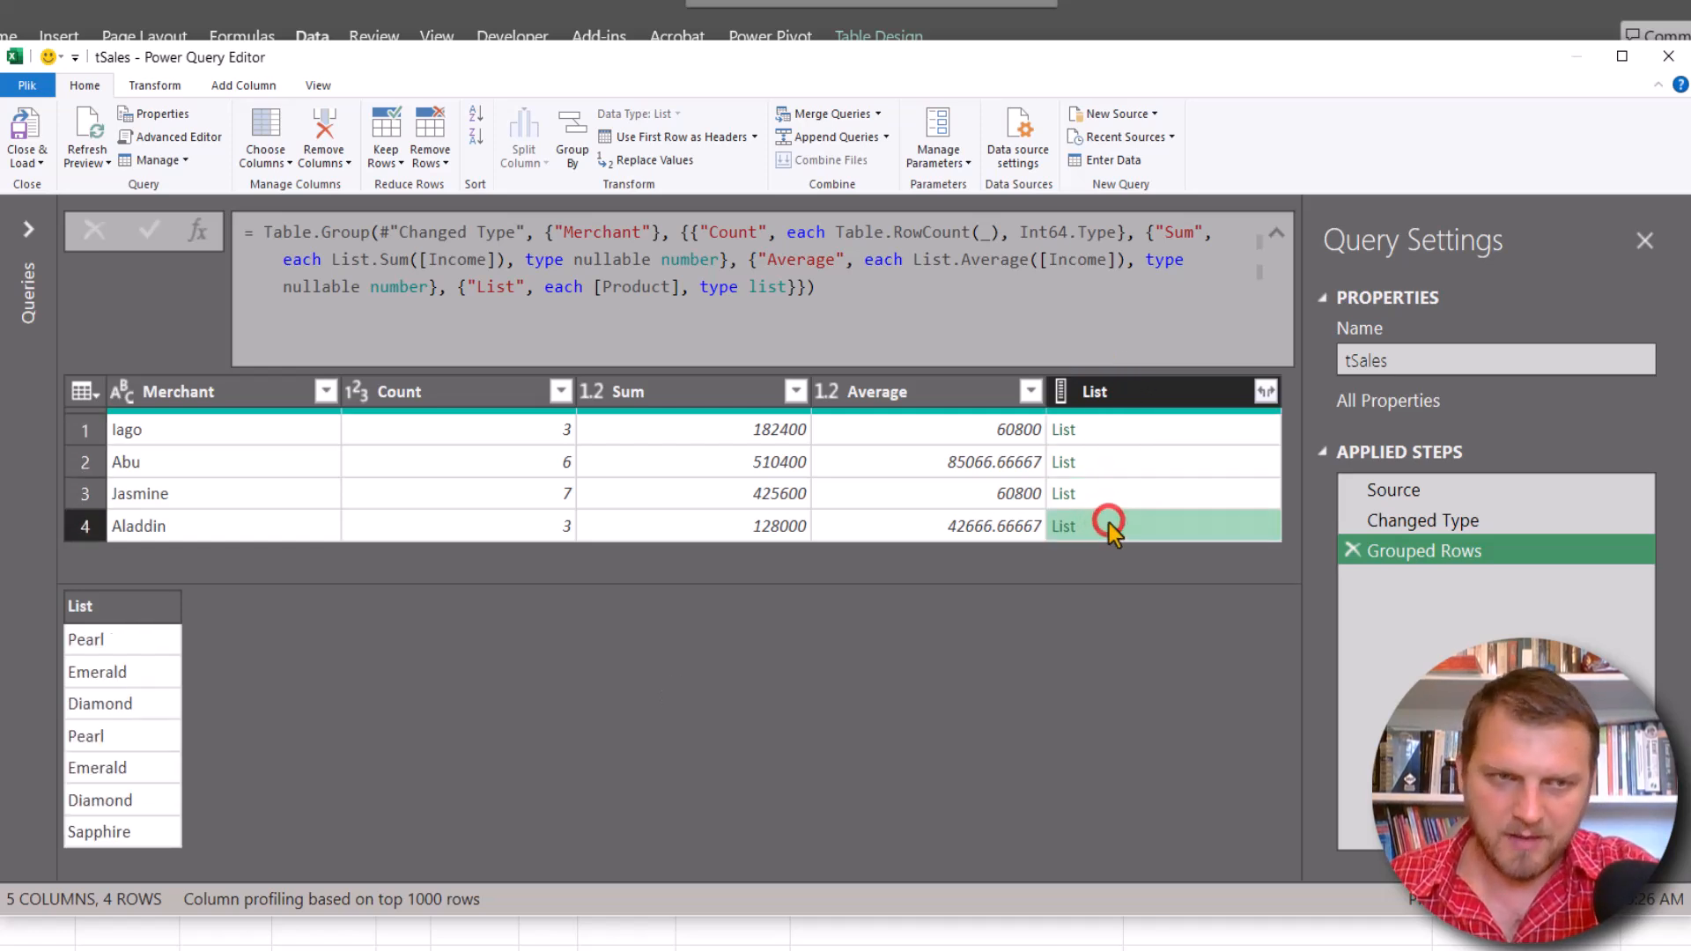
click(1115, 494)
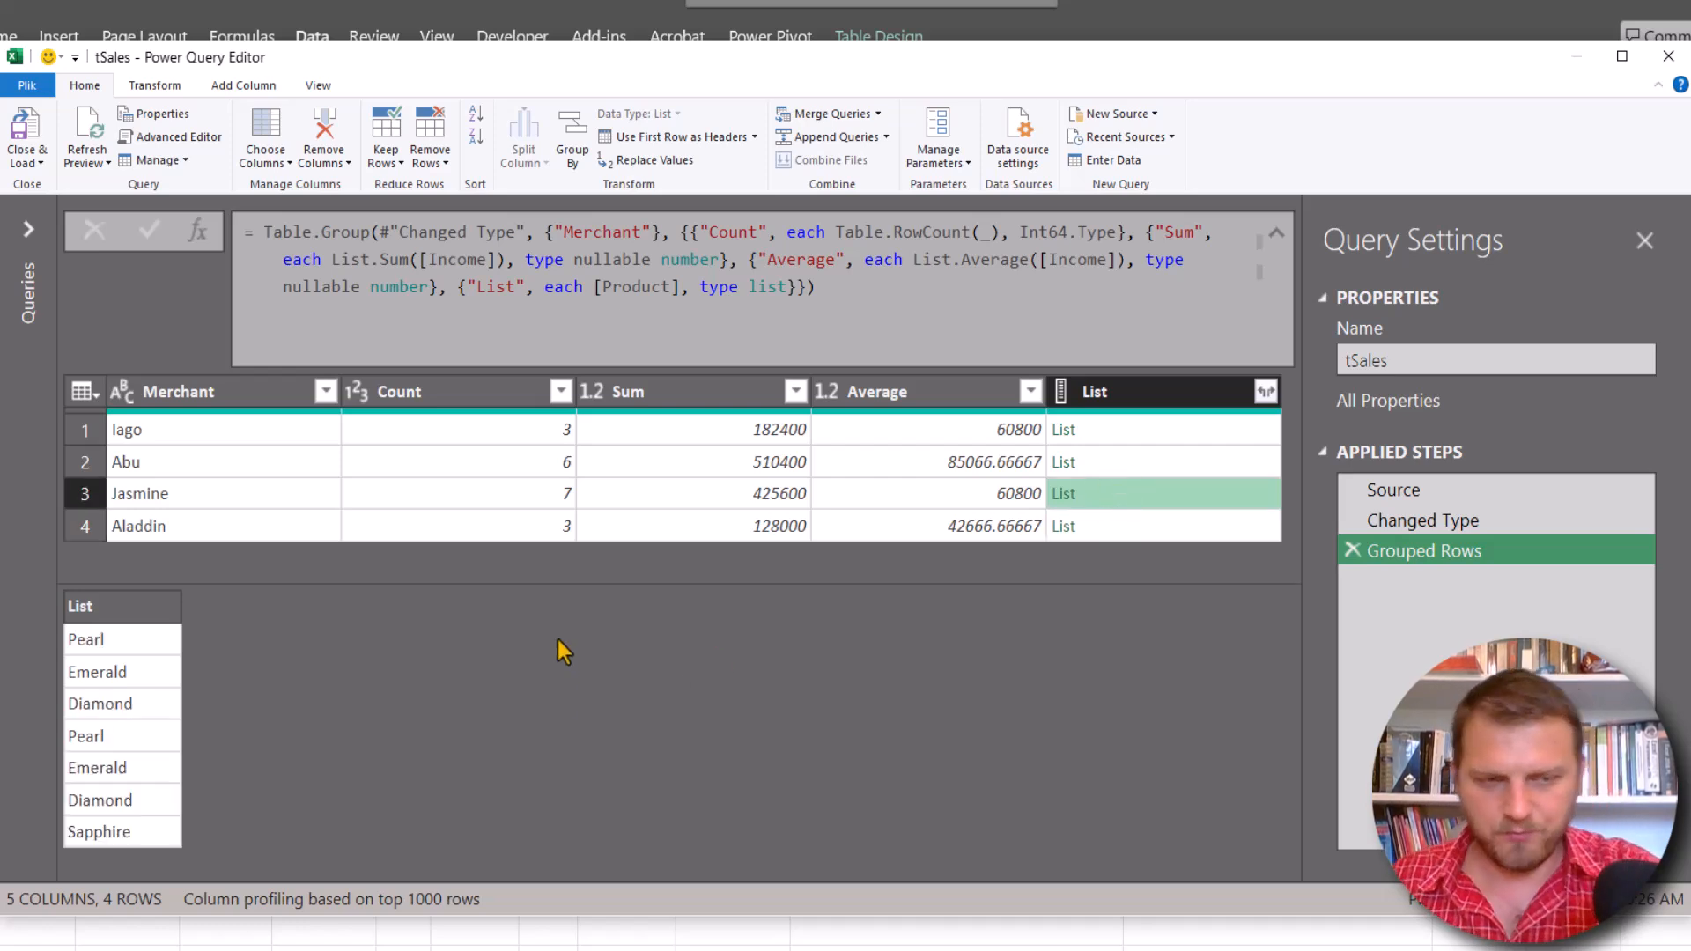
drag(123, 638, 190, 639)
drag(120, 735, 183, 735)
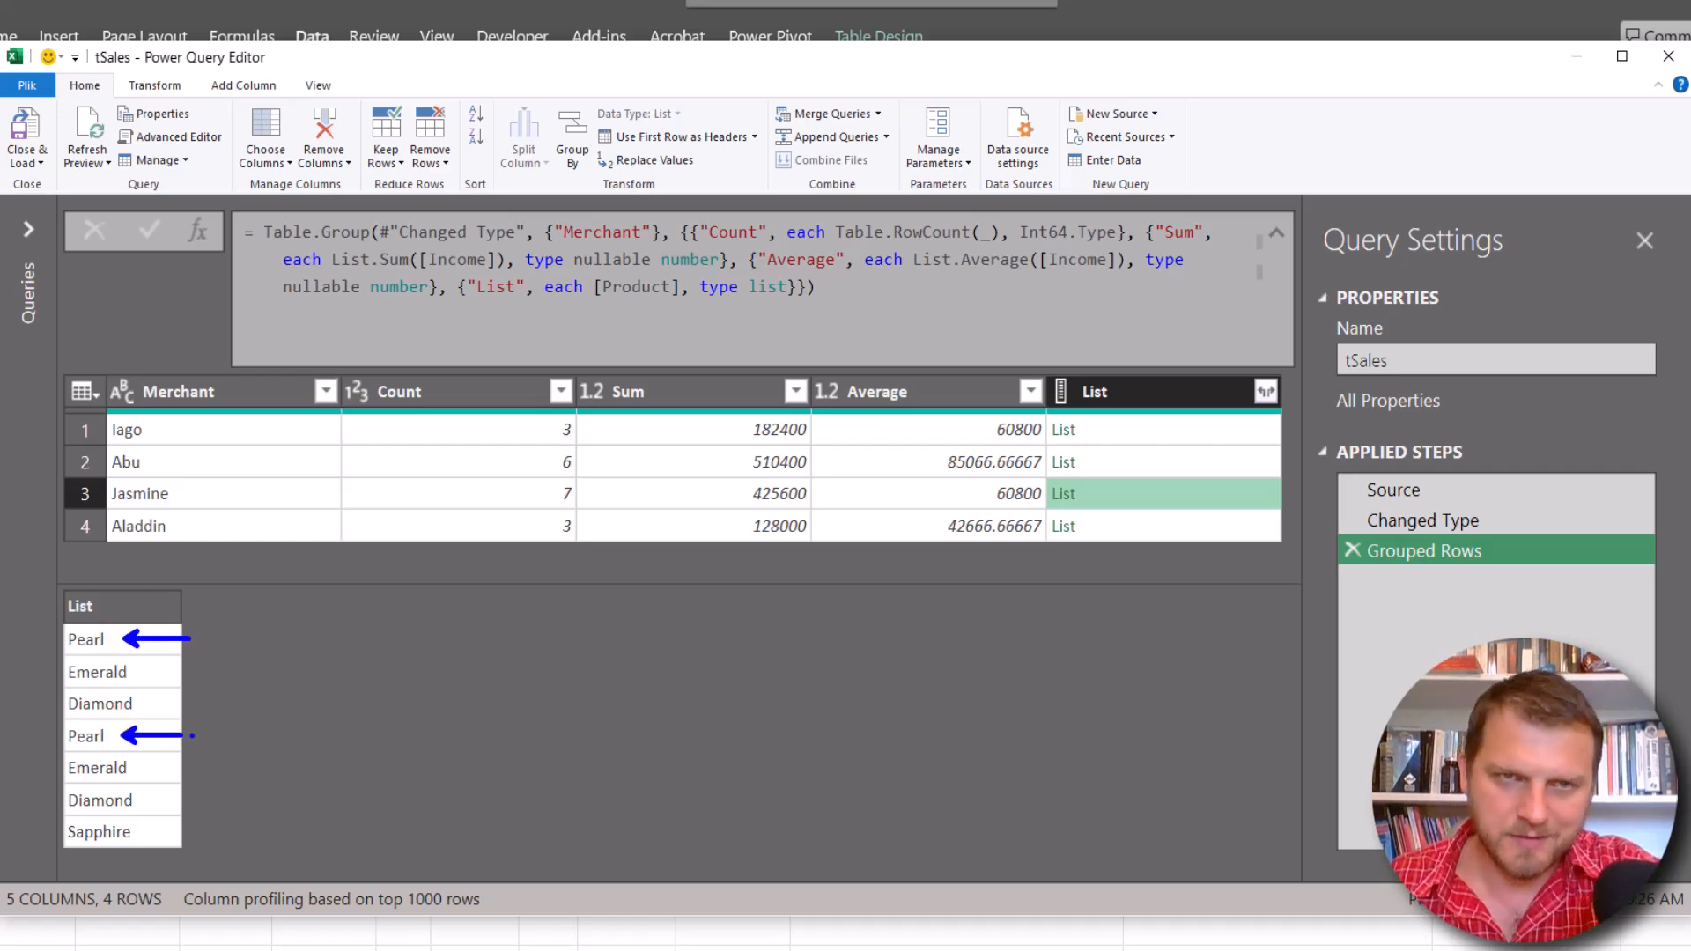
key(Escape)
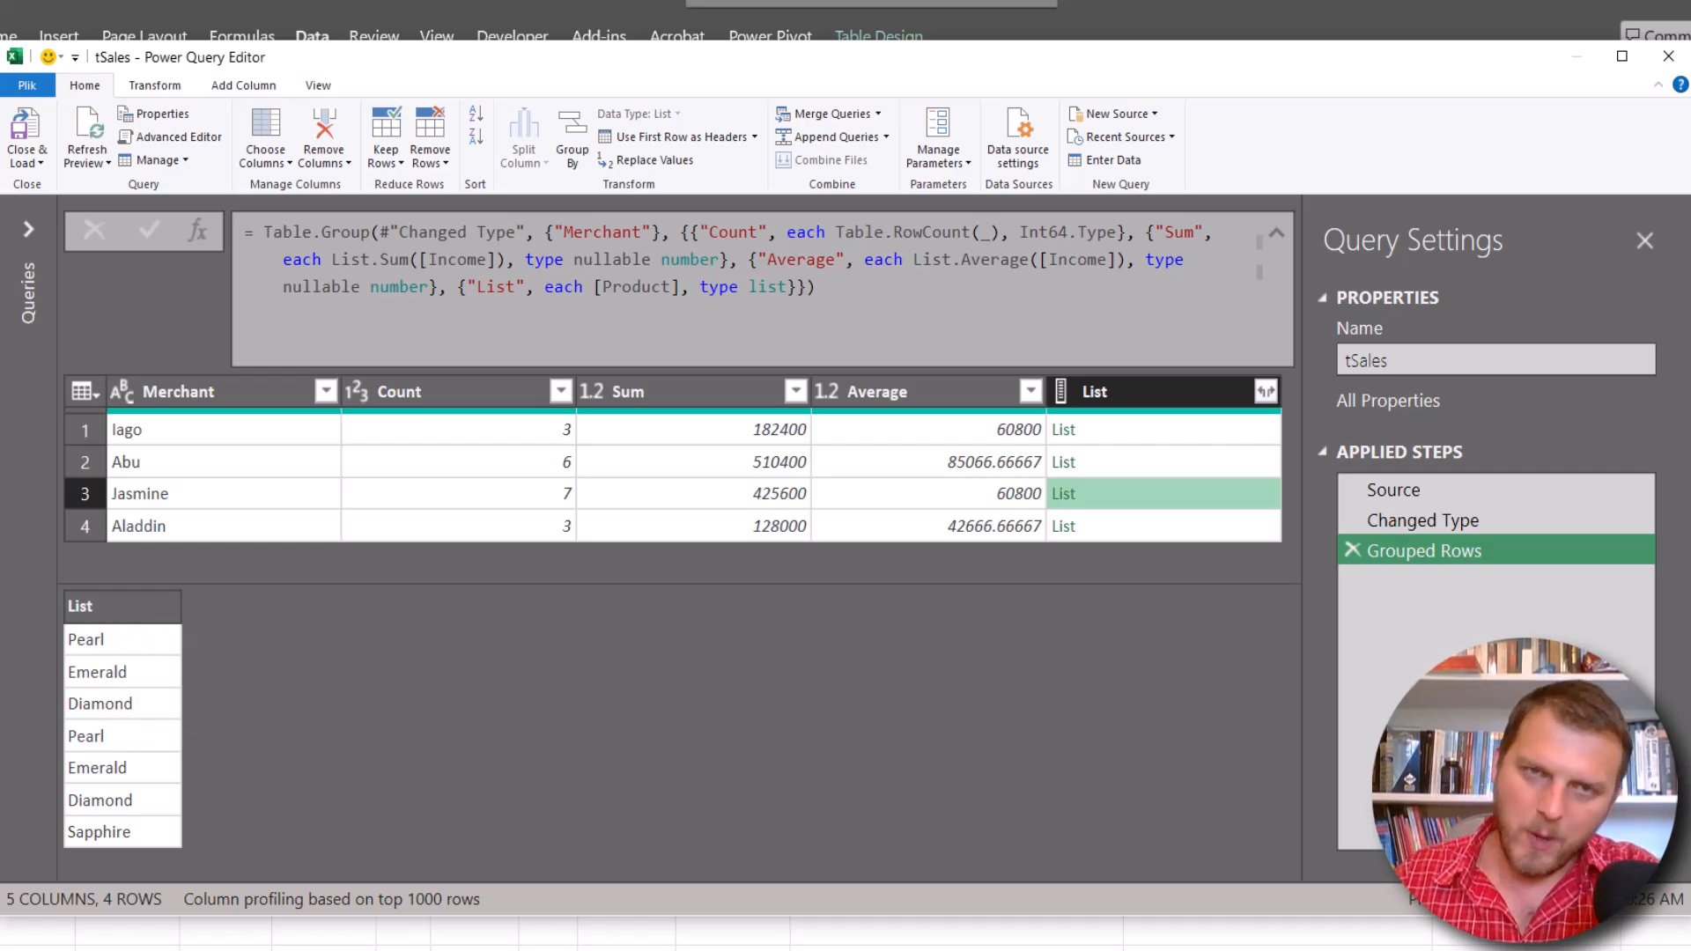
Wrap [Product] in List.Distinct() within the List aggregation of the Grouped Rows formula and apply the edit.
click(584, 287)
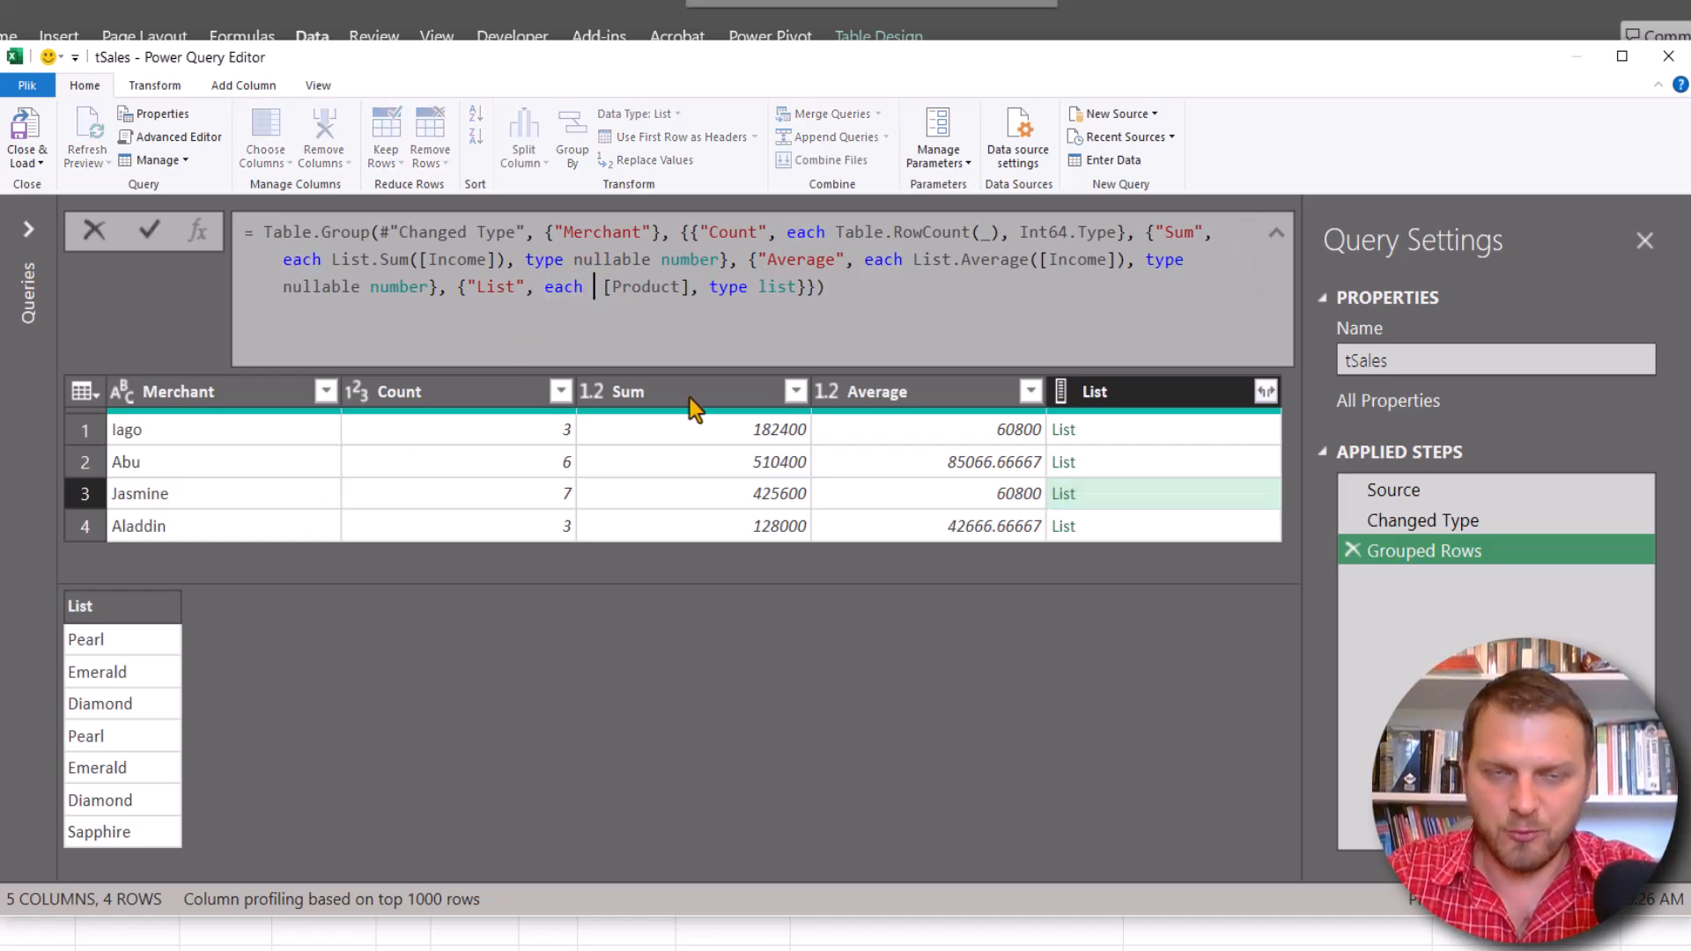
text(List)
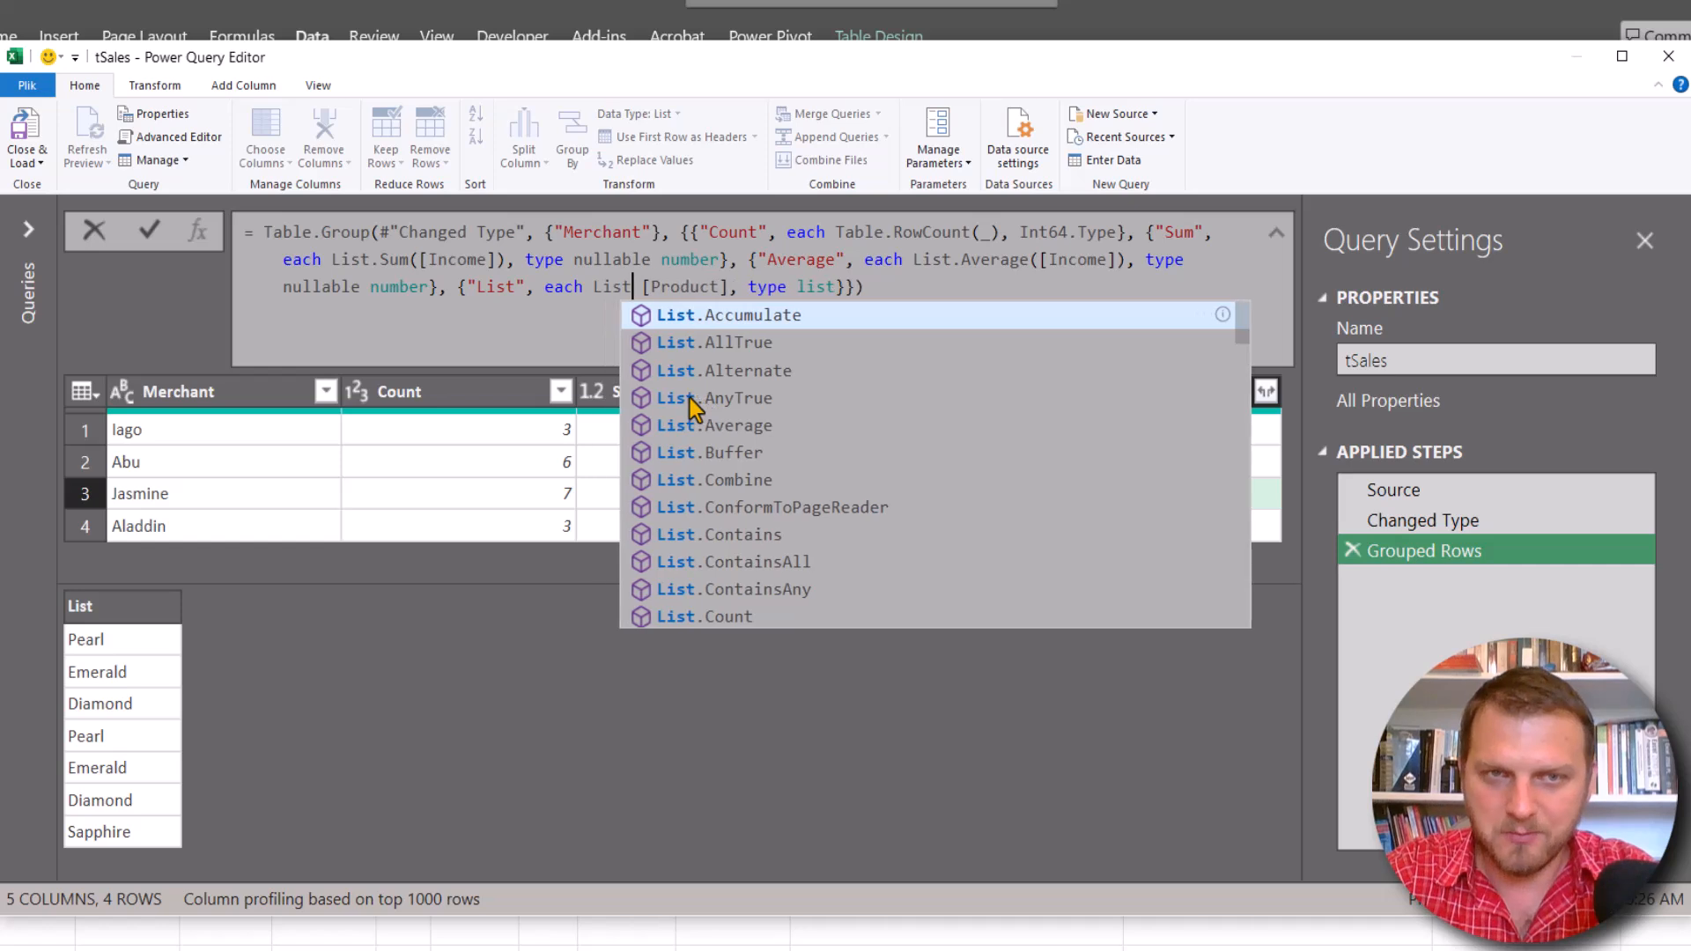
text(.p)
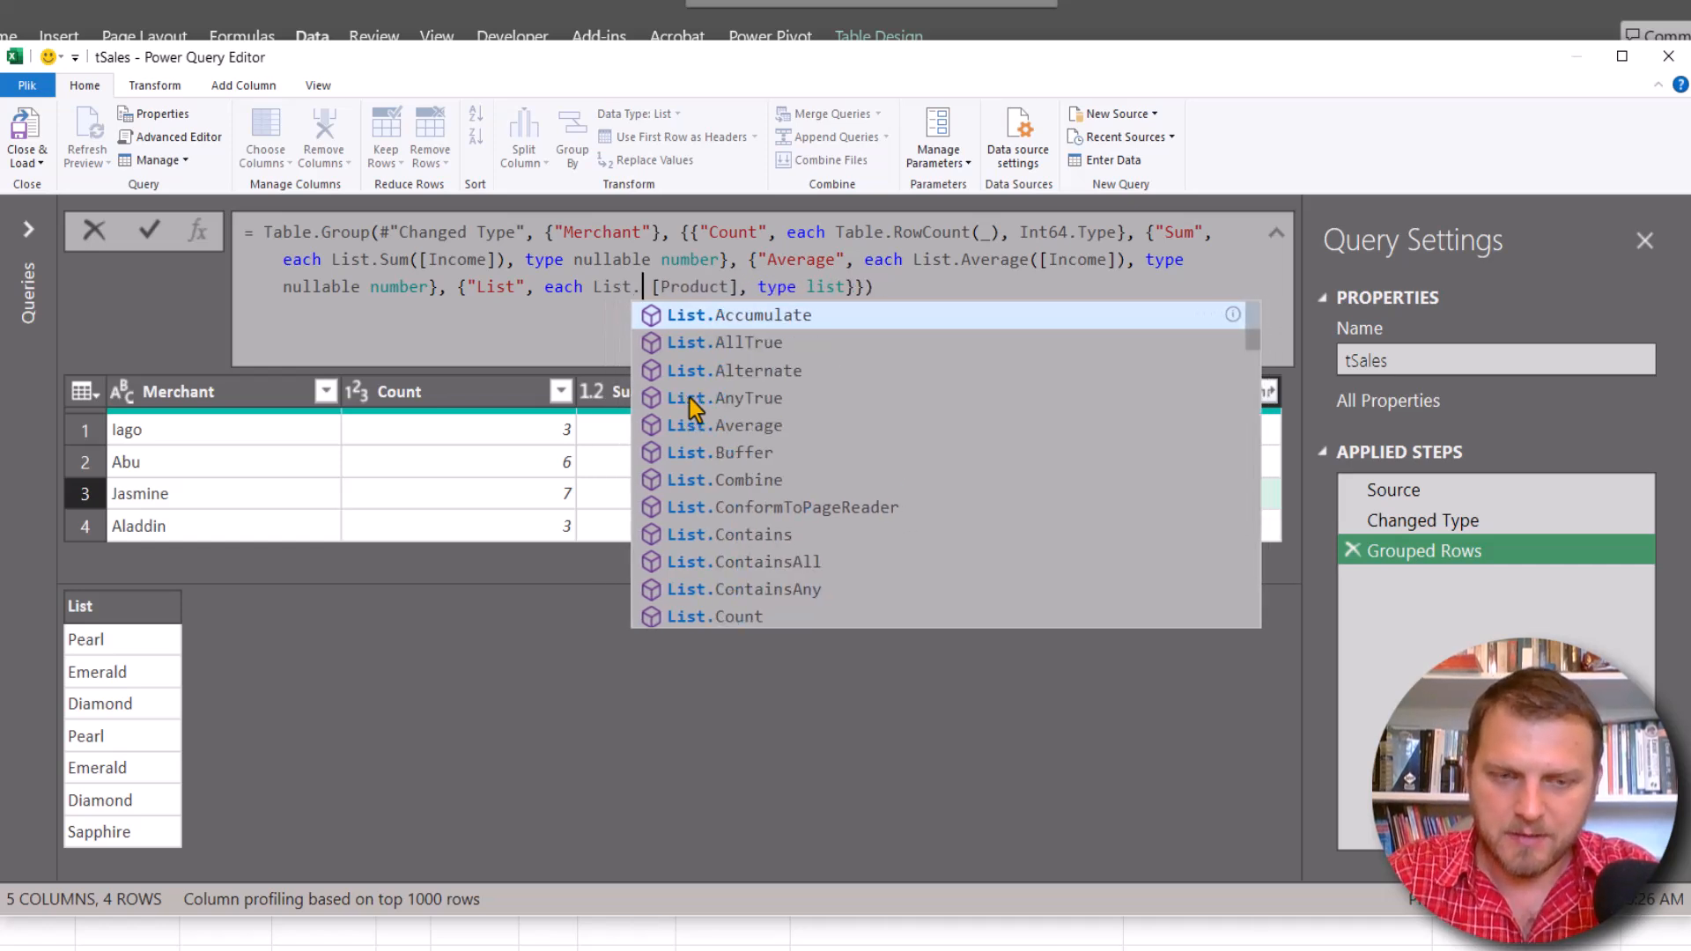
text(dis)
key(Tab)
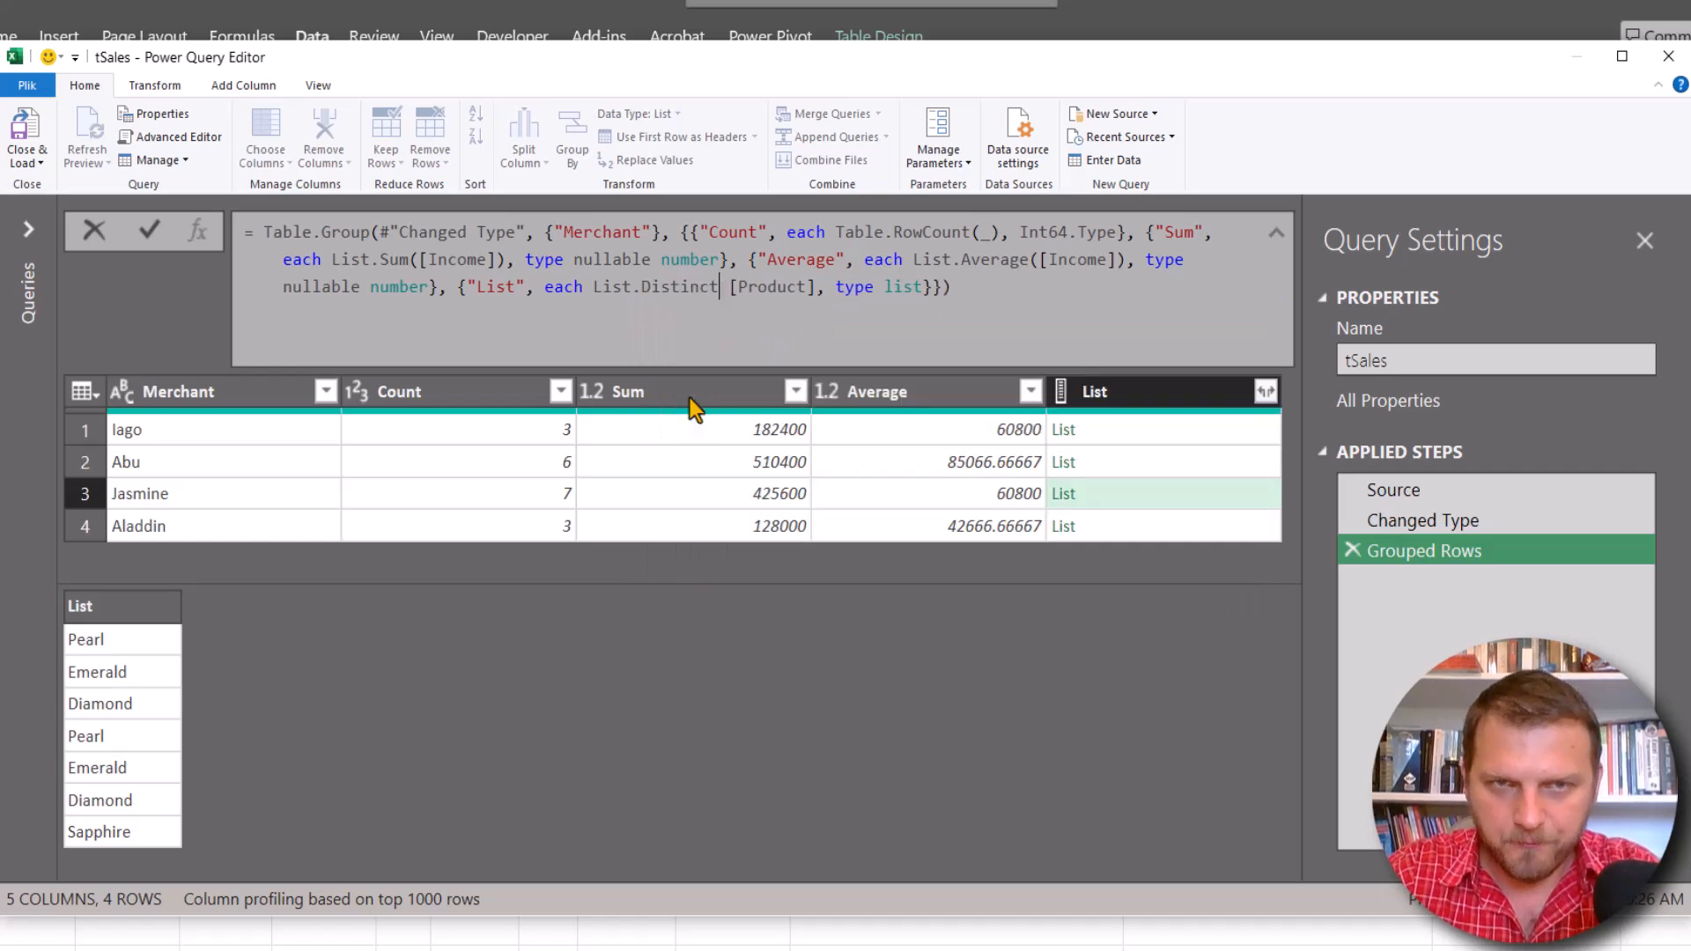
text(()
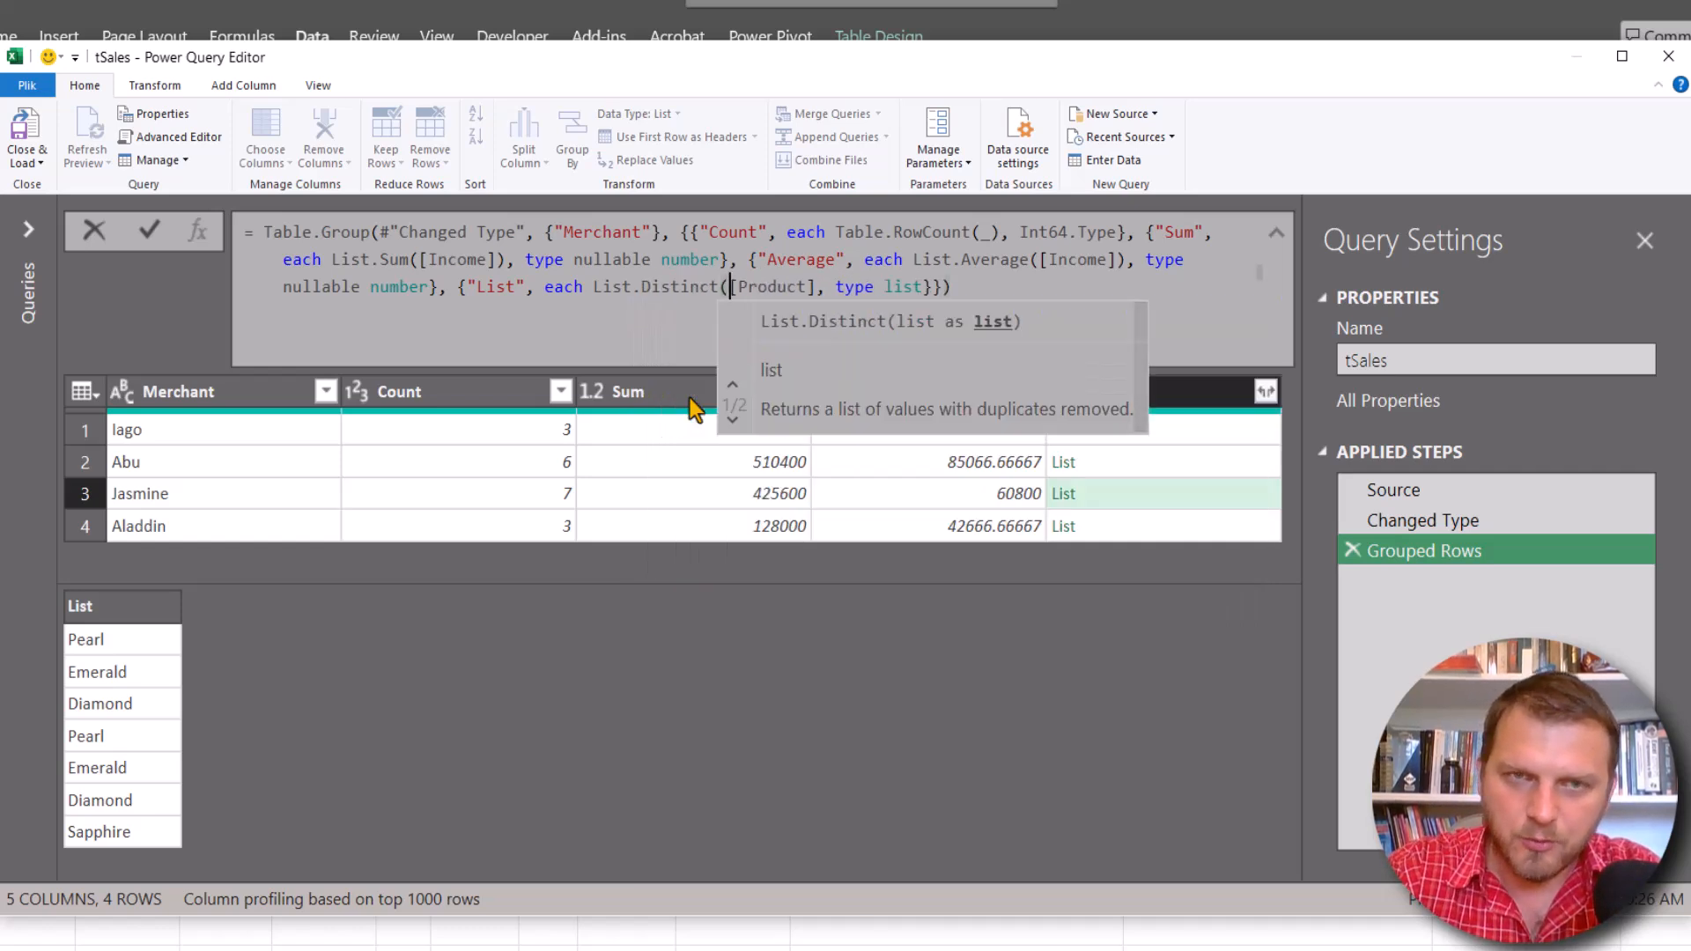
click(816, 285)
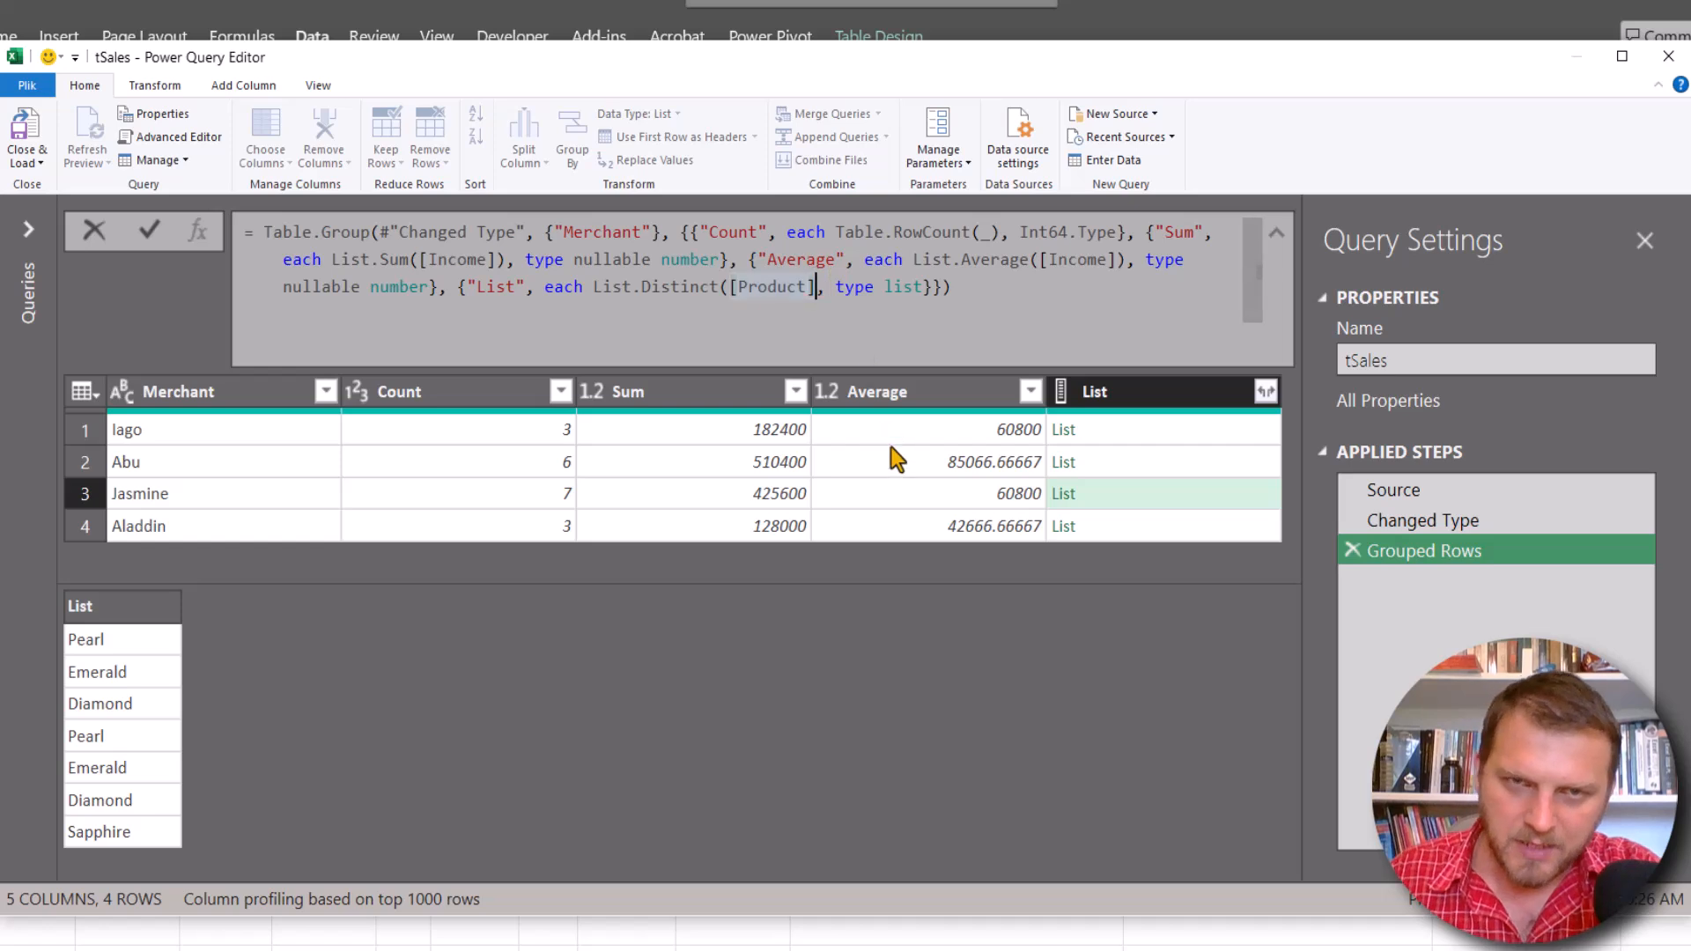
text())
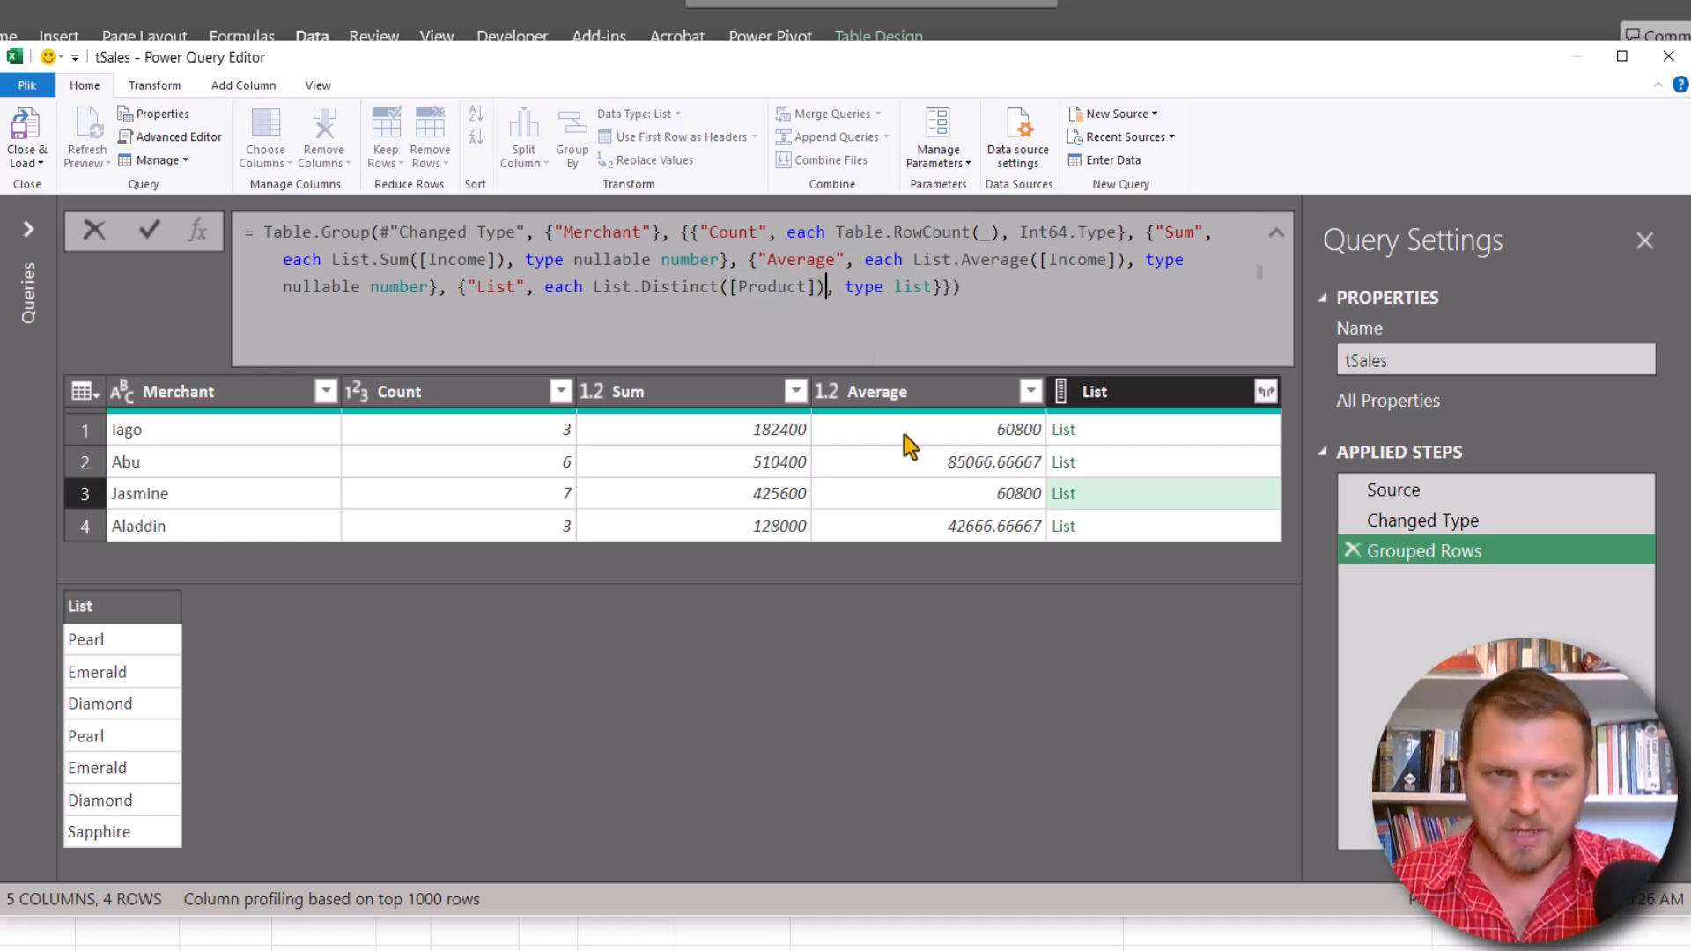
key(Return)
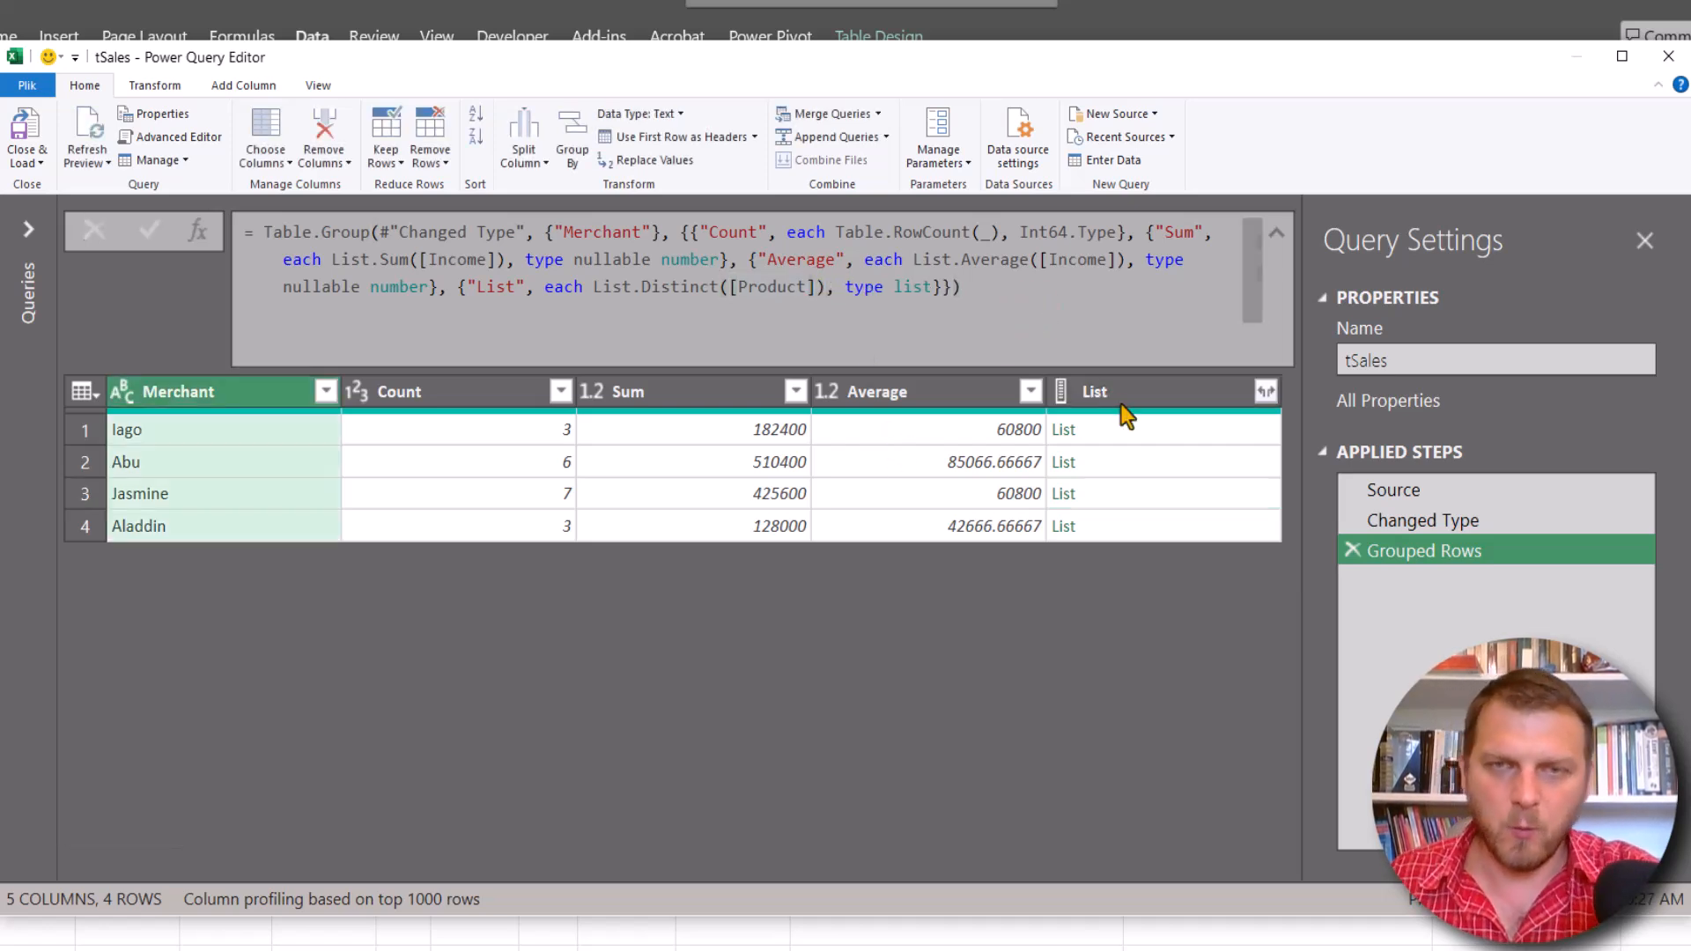
Preview the first three merchants' product lists in the List column and check them for repeated products.
click(1128, 436)
click(1122, 474)
click(1118, 493)
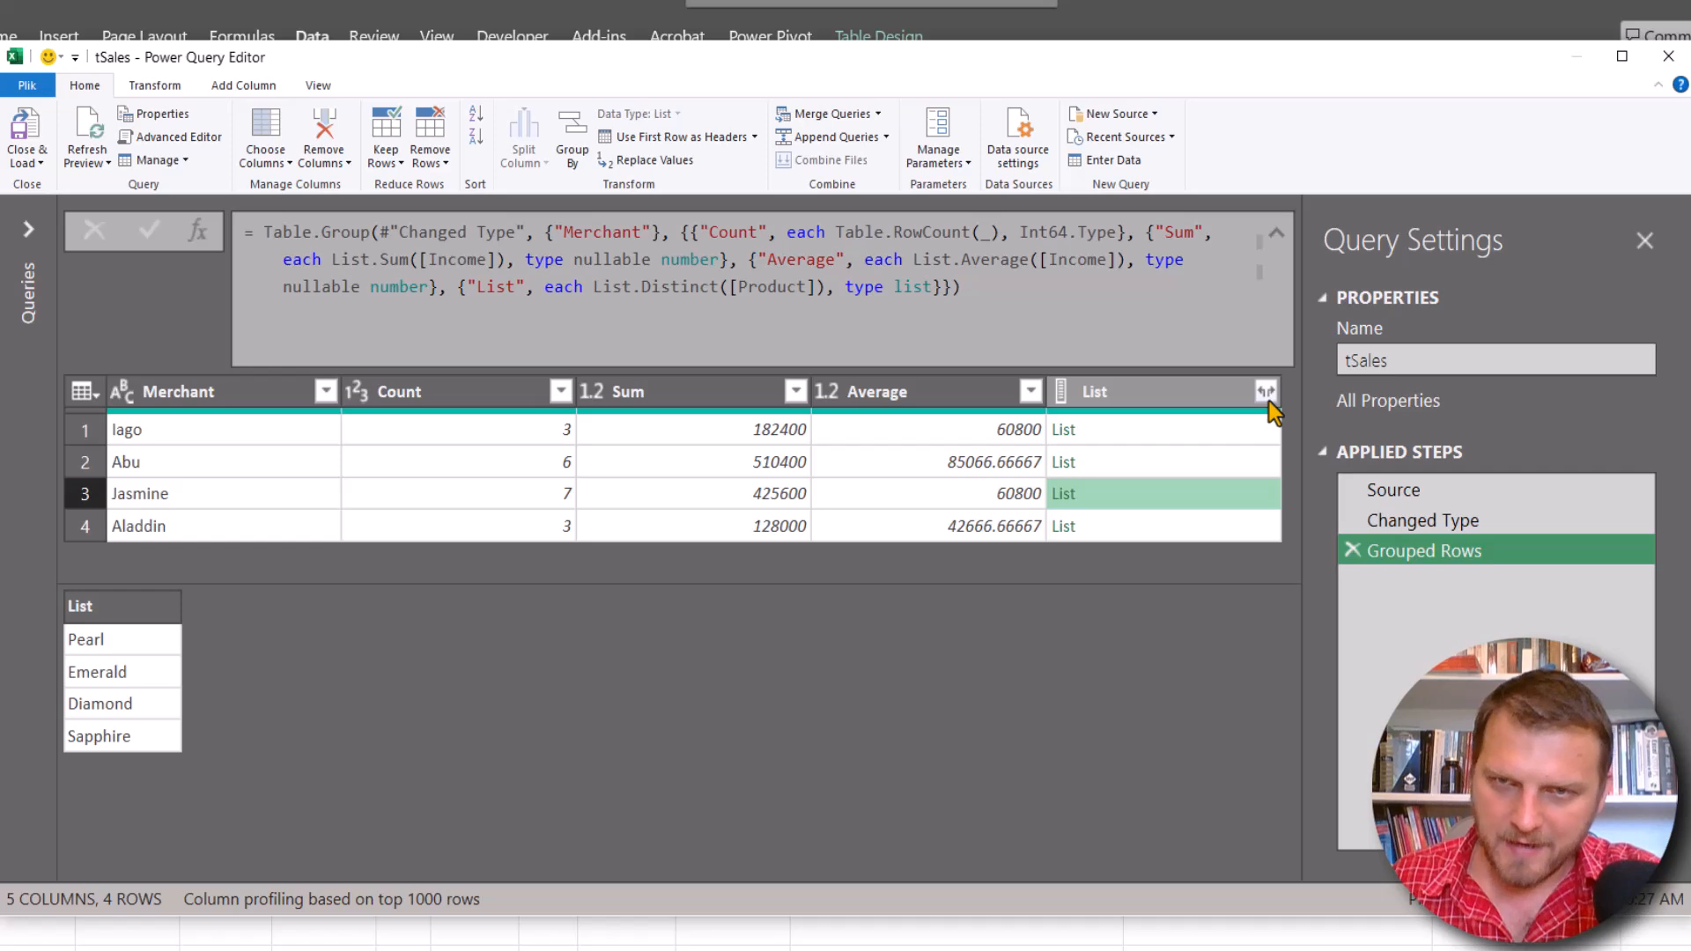
Extract the List column's values as text, joined by a custom delimiter of a comma followed by a space.
click(1180, 393)
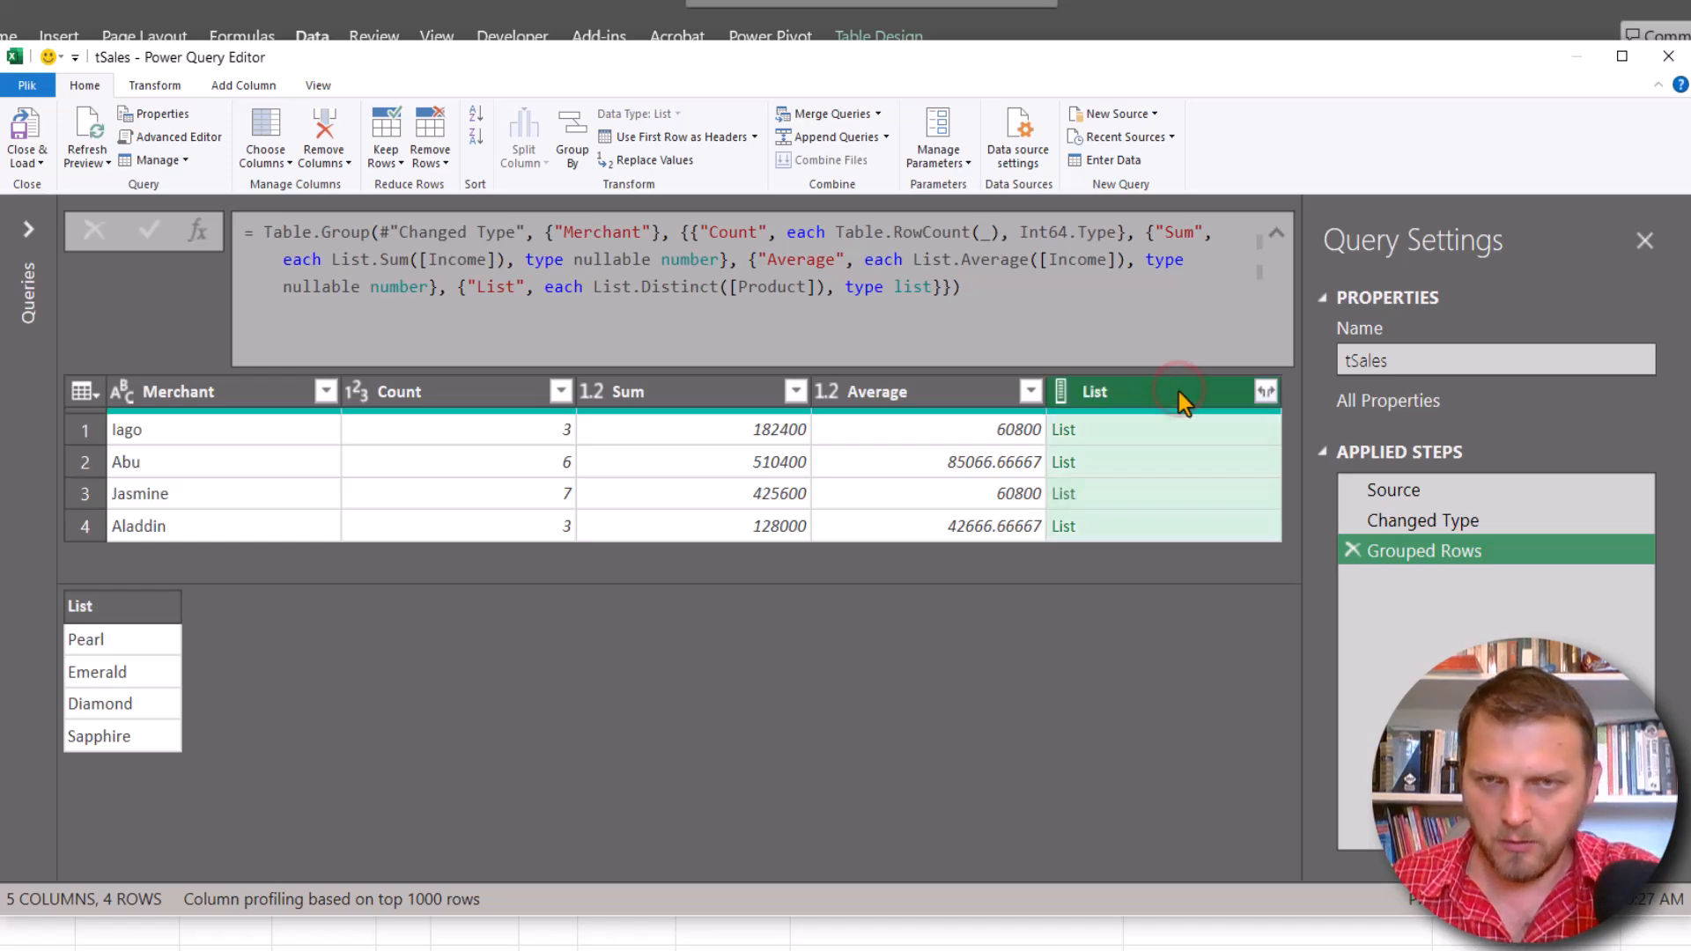
click(1265, 393)
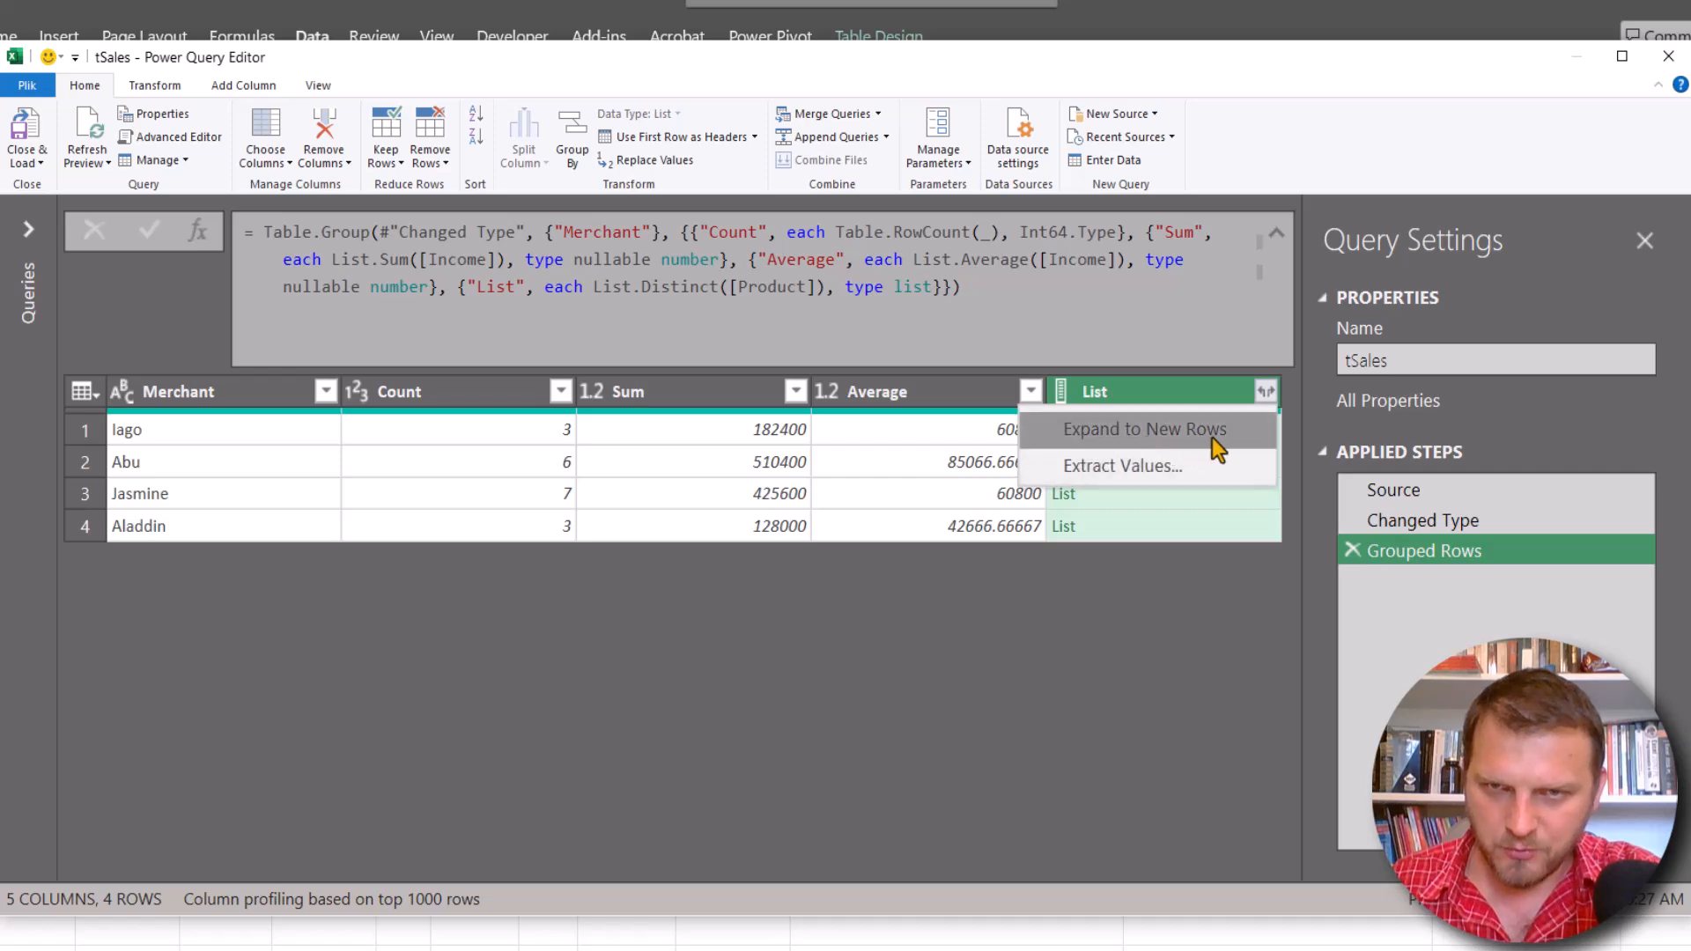
click(1120, 472)
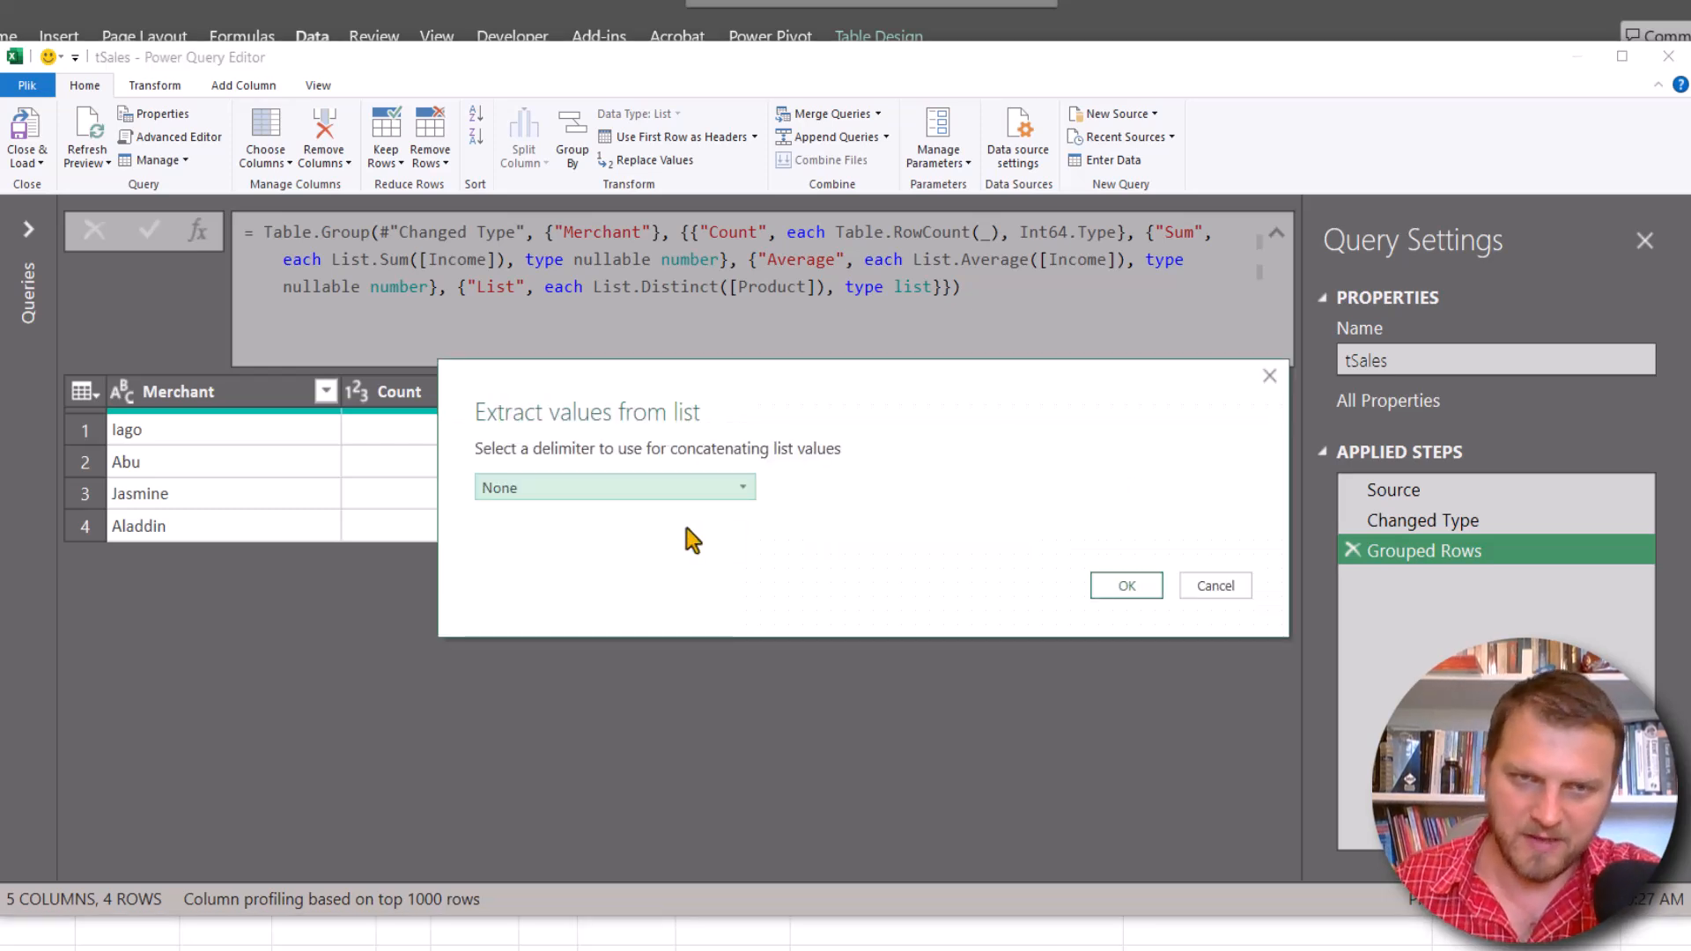
click(704, 487)
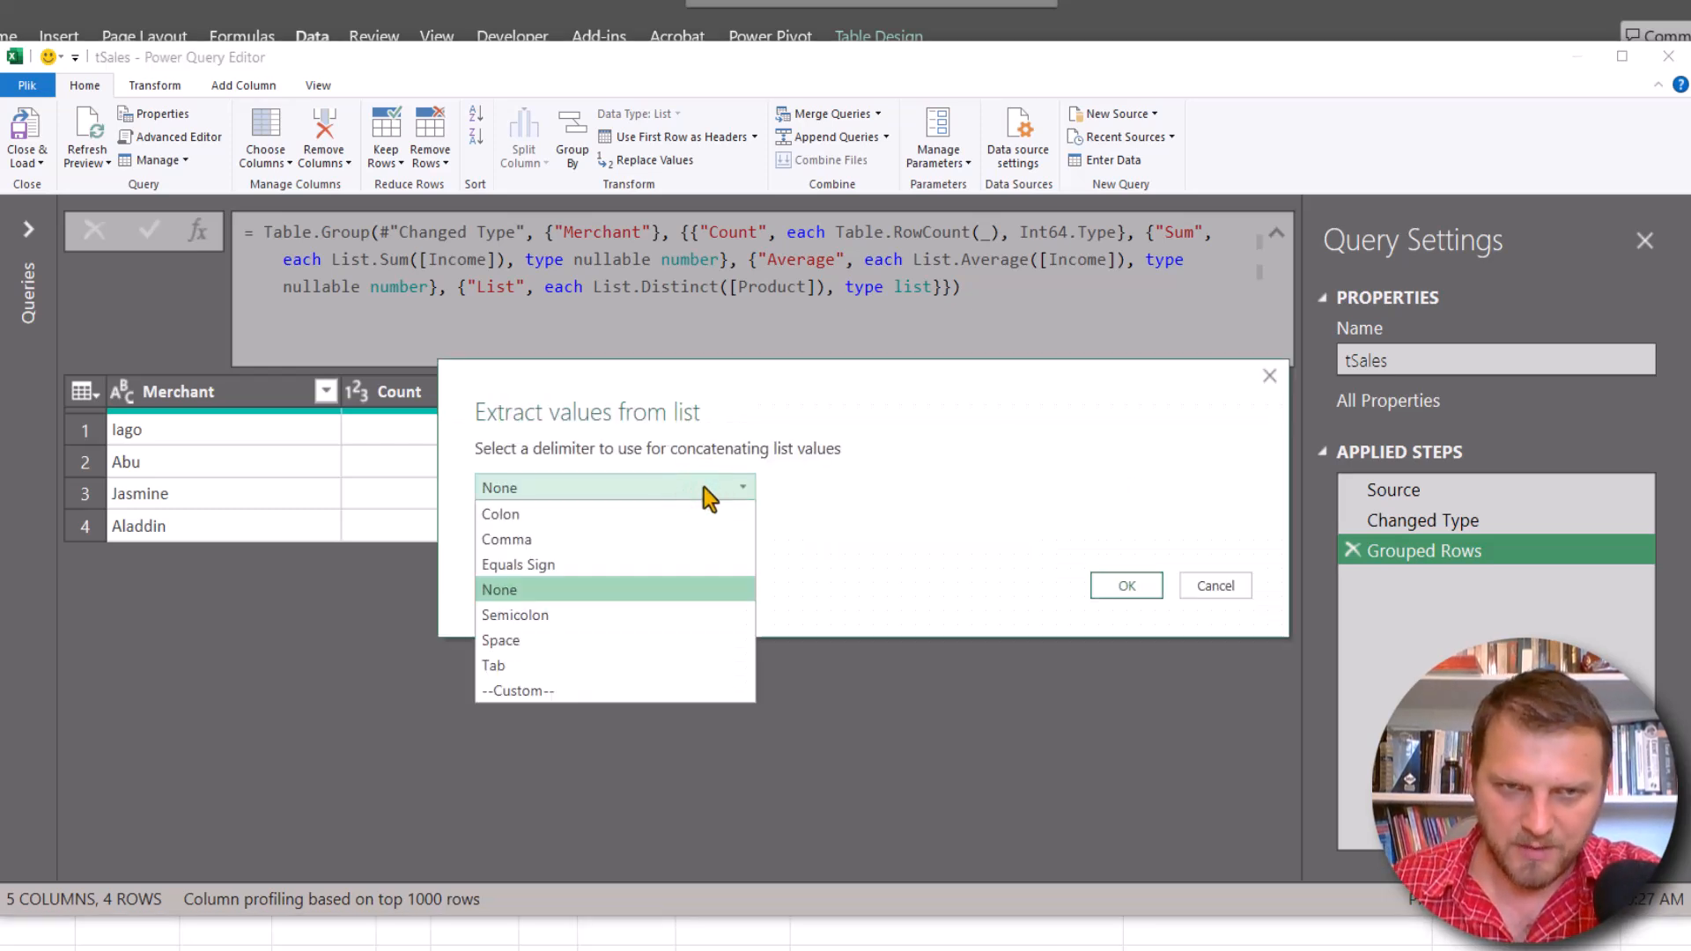
click(551, 541)
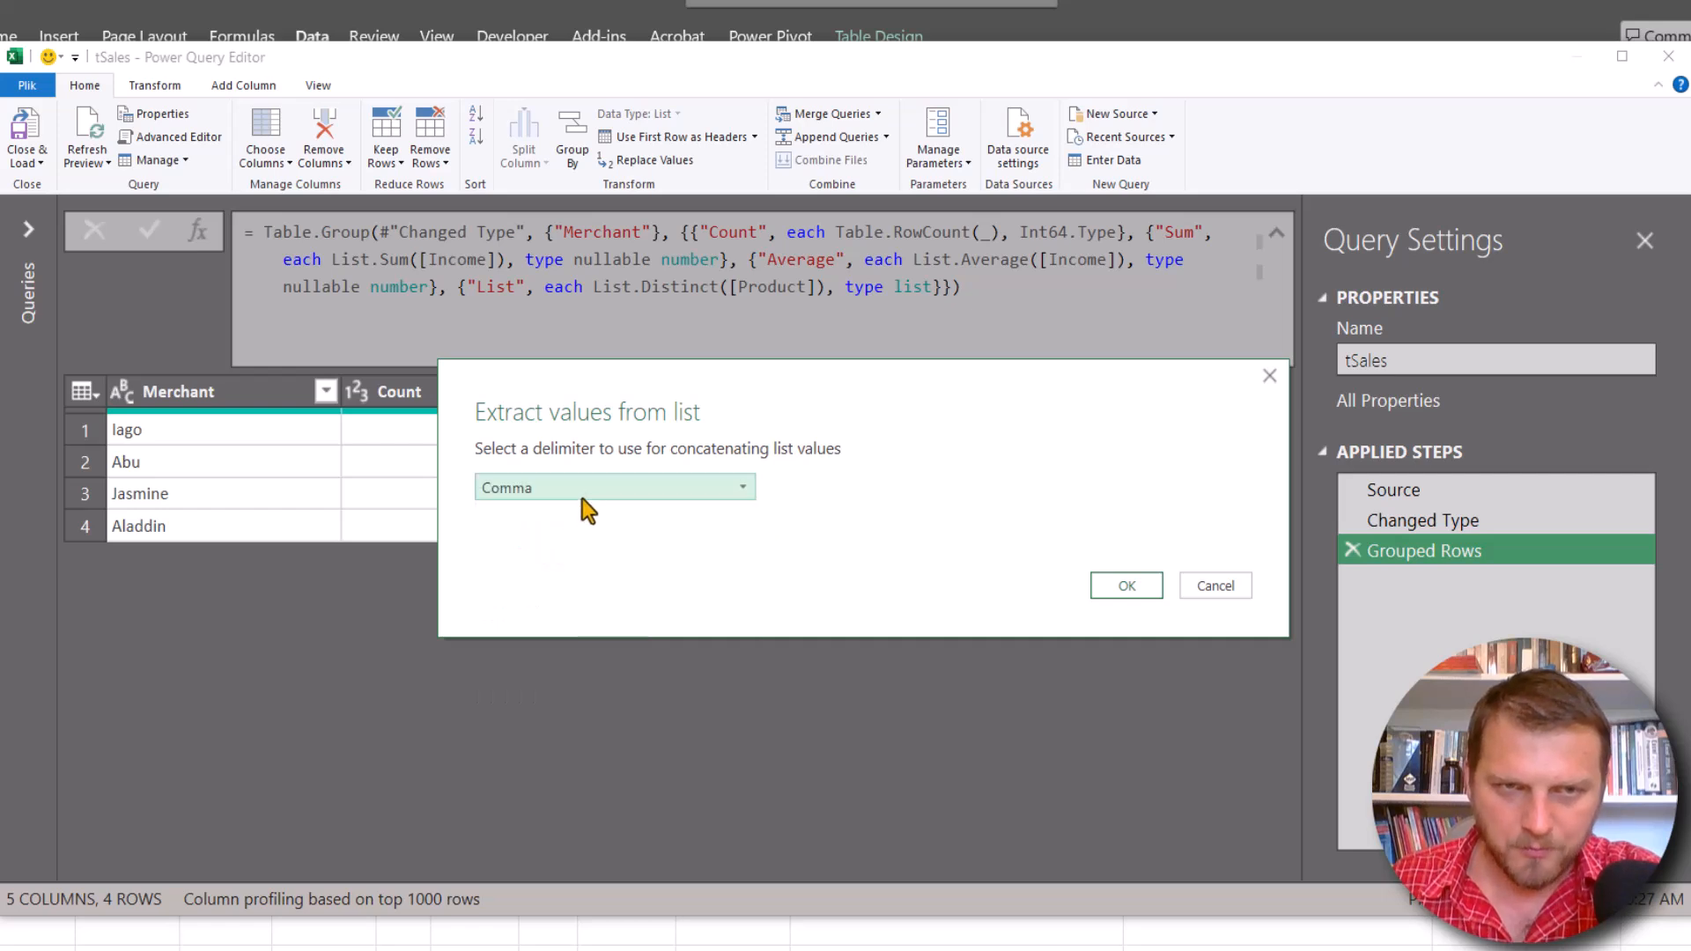
click(584, 489)
click(550, 691)
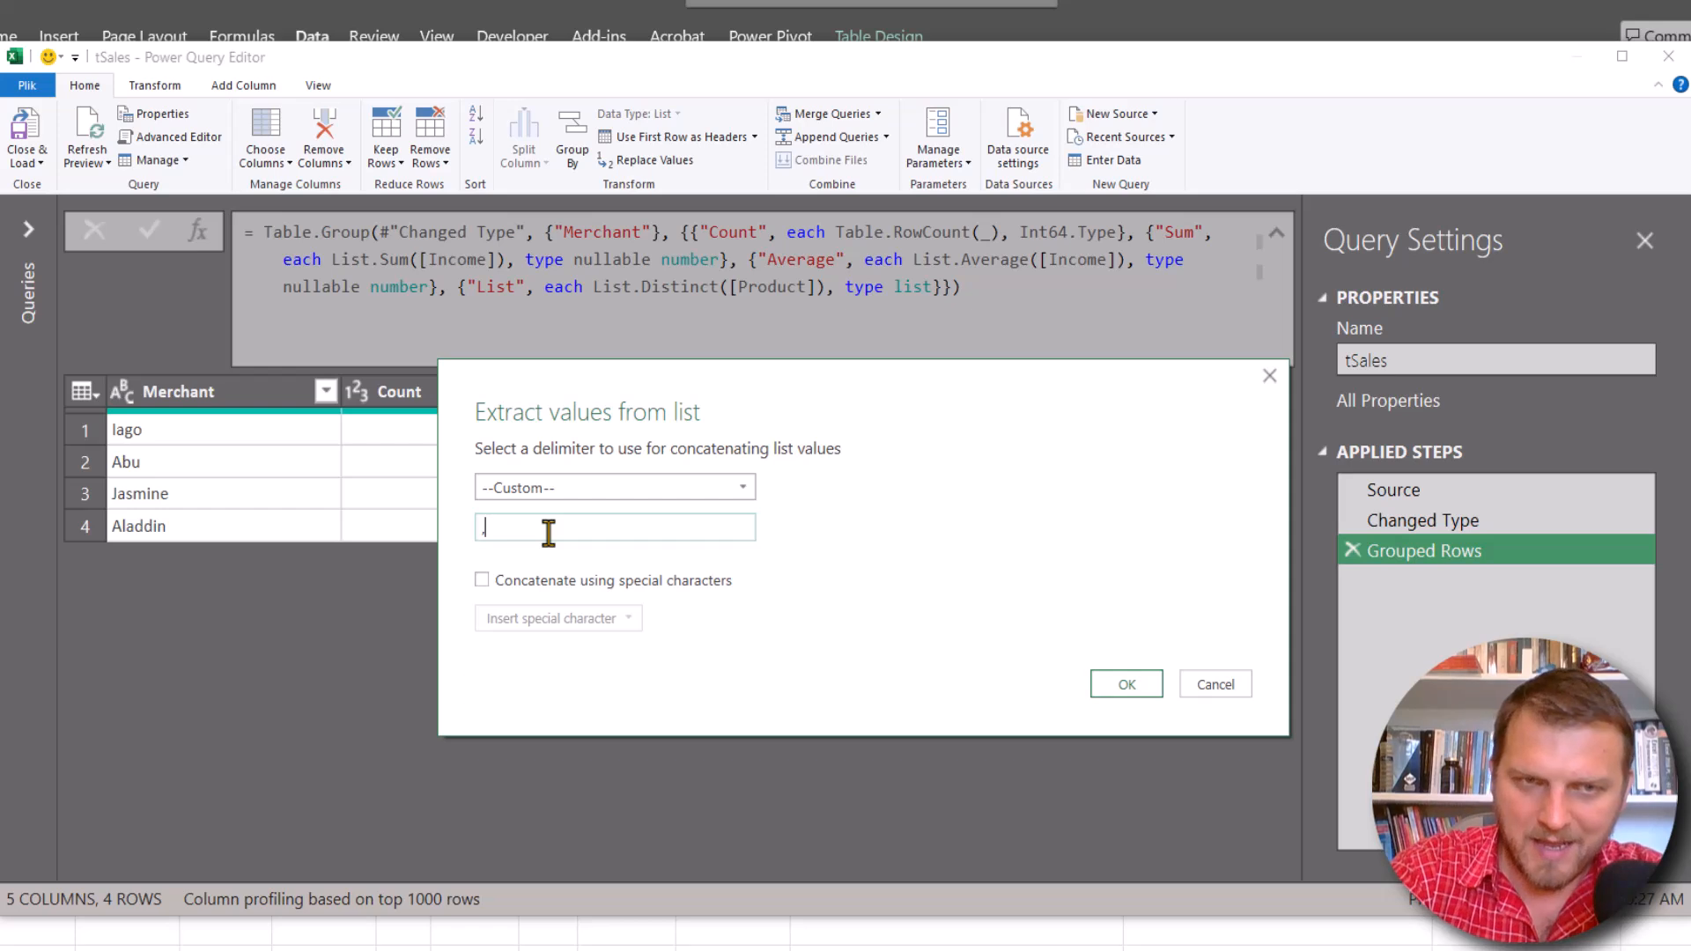
text(,)
click(1132, 689)
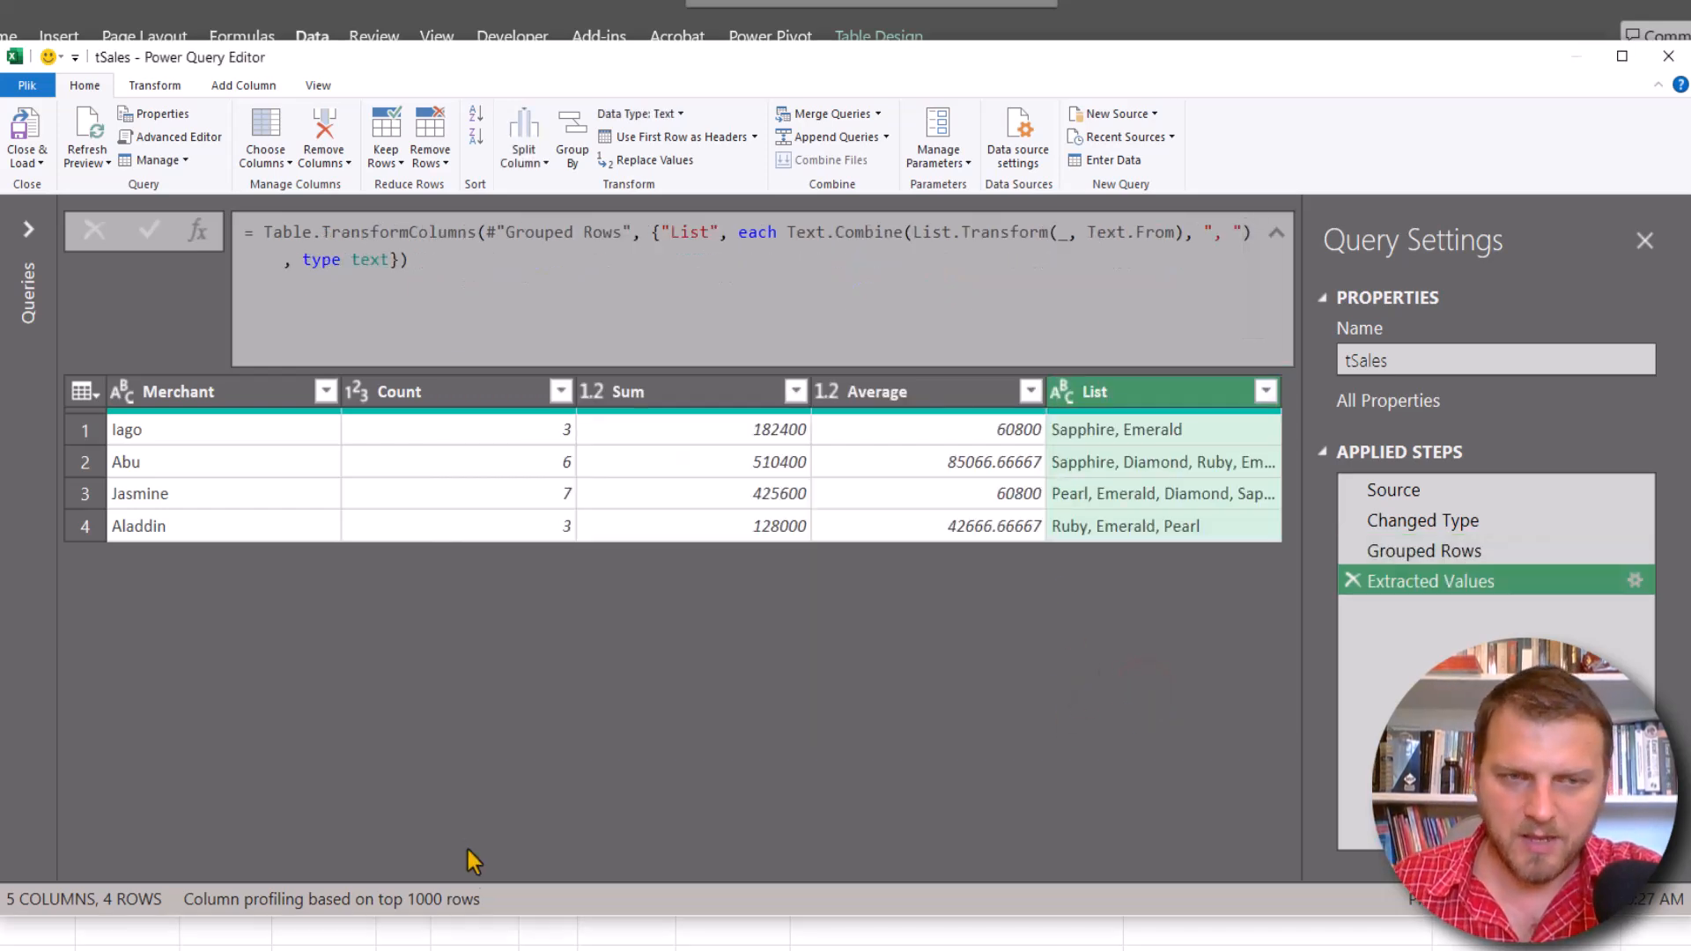
Examine the combined product text of each merchant in the List column.
click(1163, 431)
click(1145, 465)
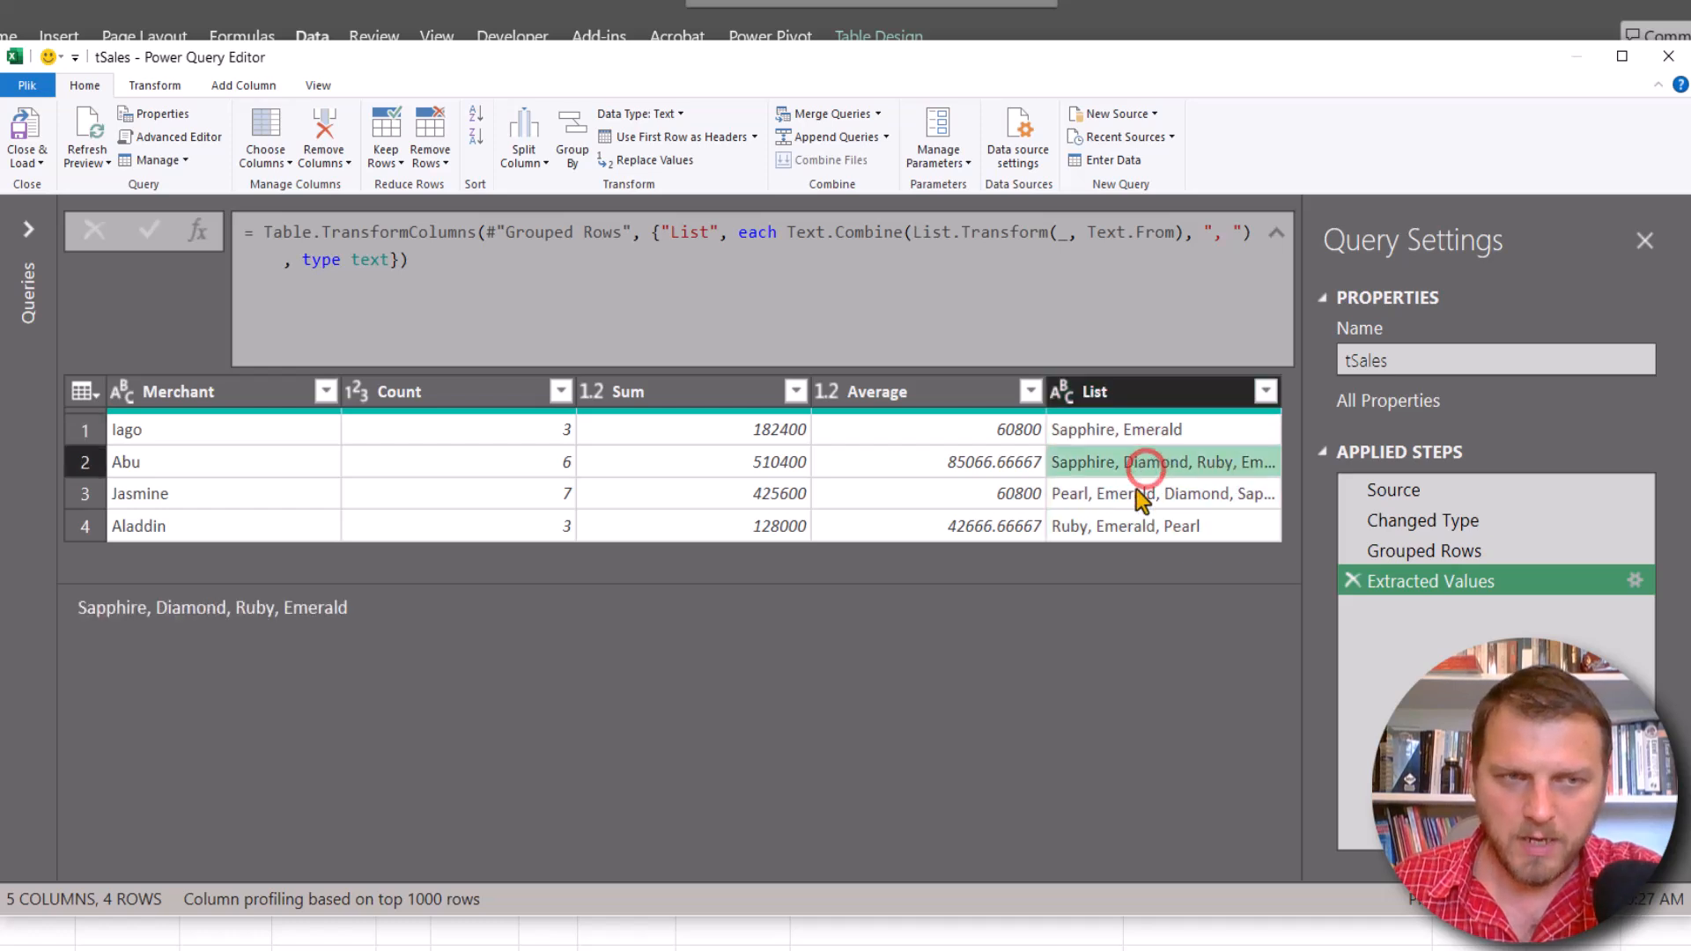
click(1134, 497)
click(1122, 529)
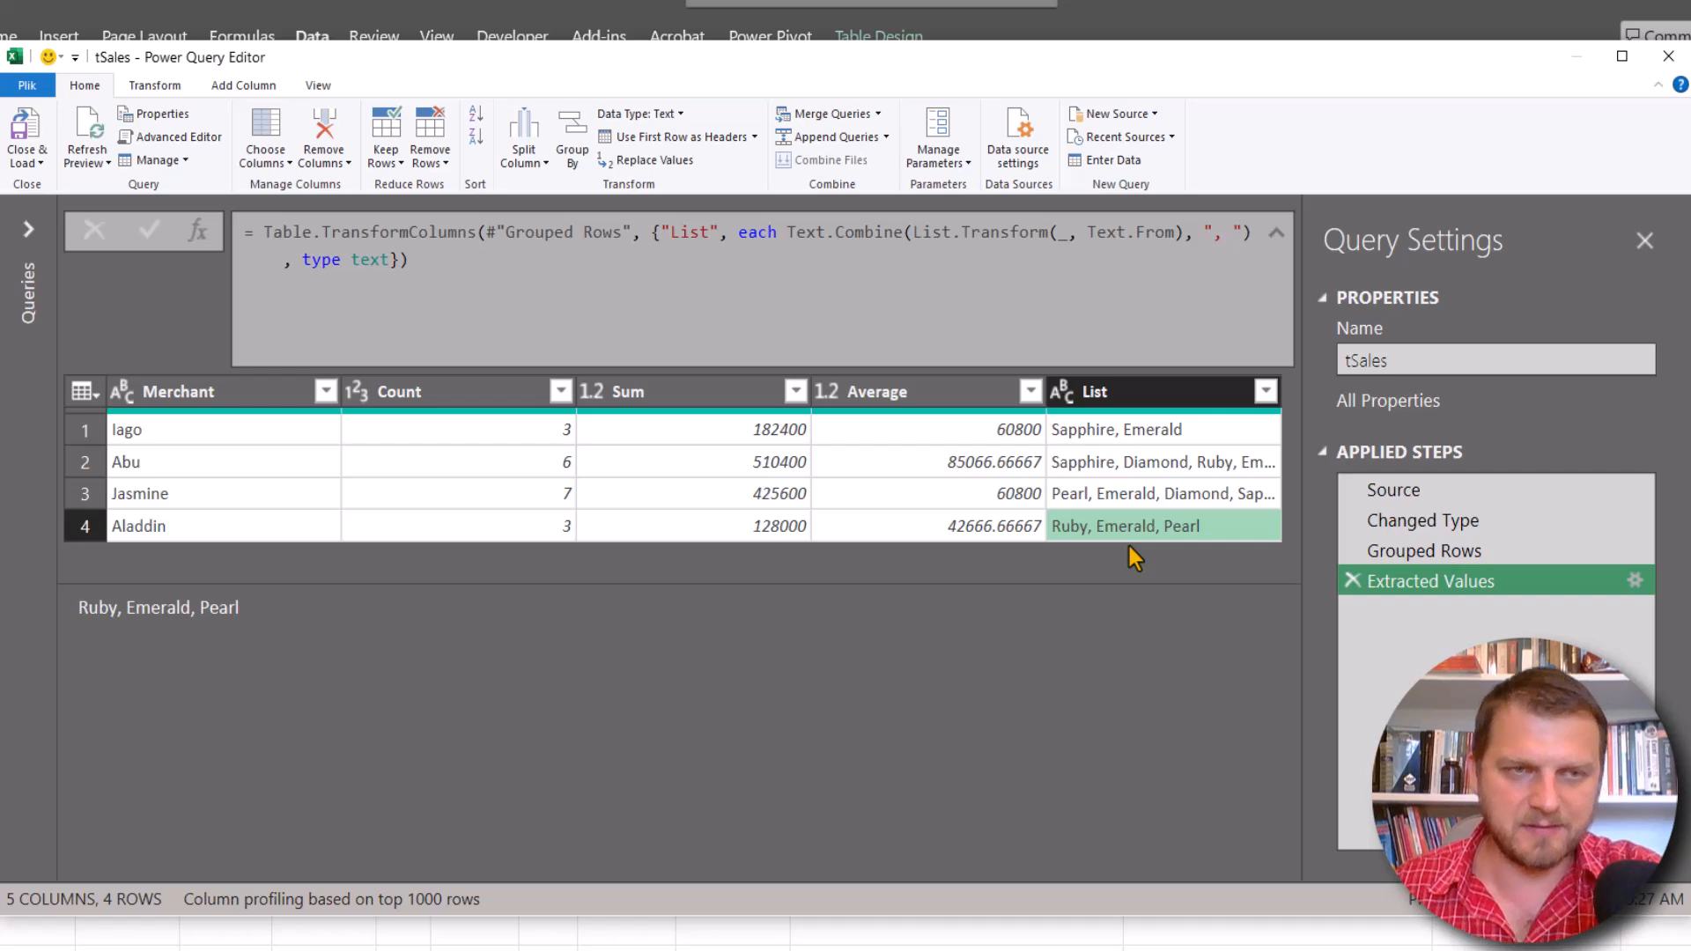
click(299, 528)
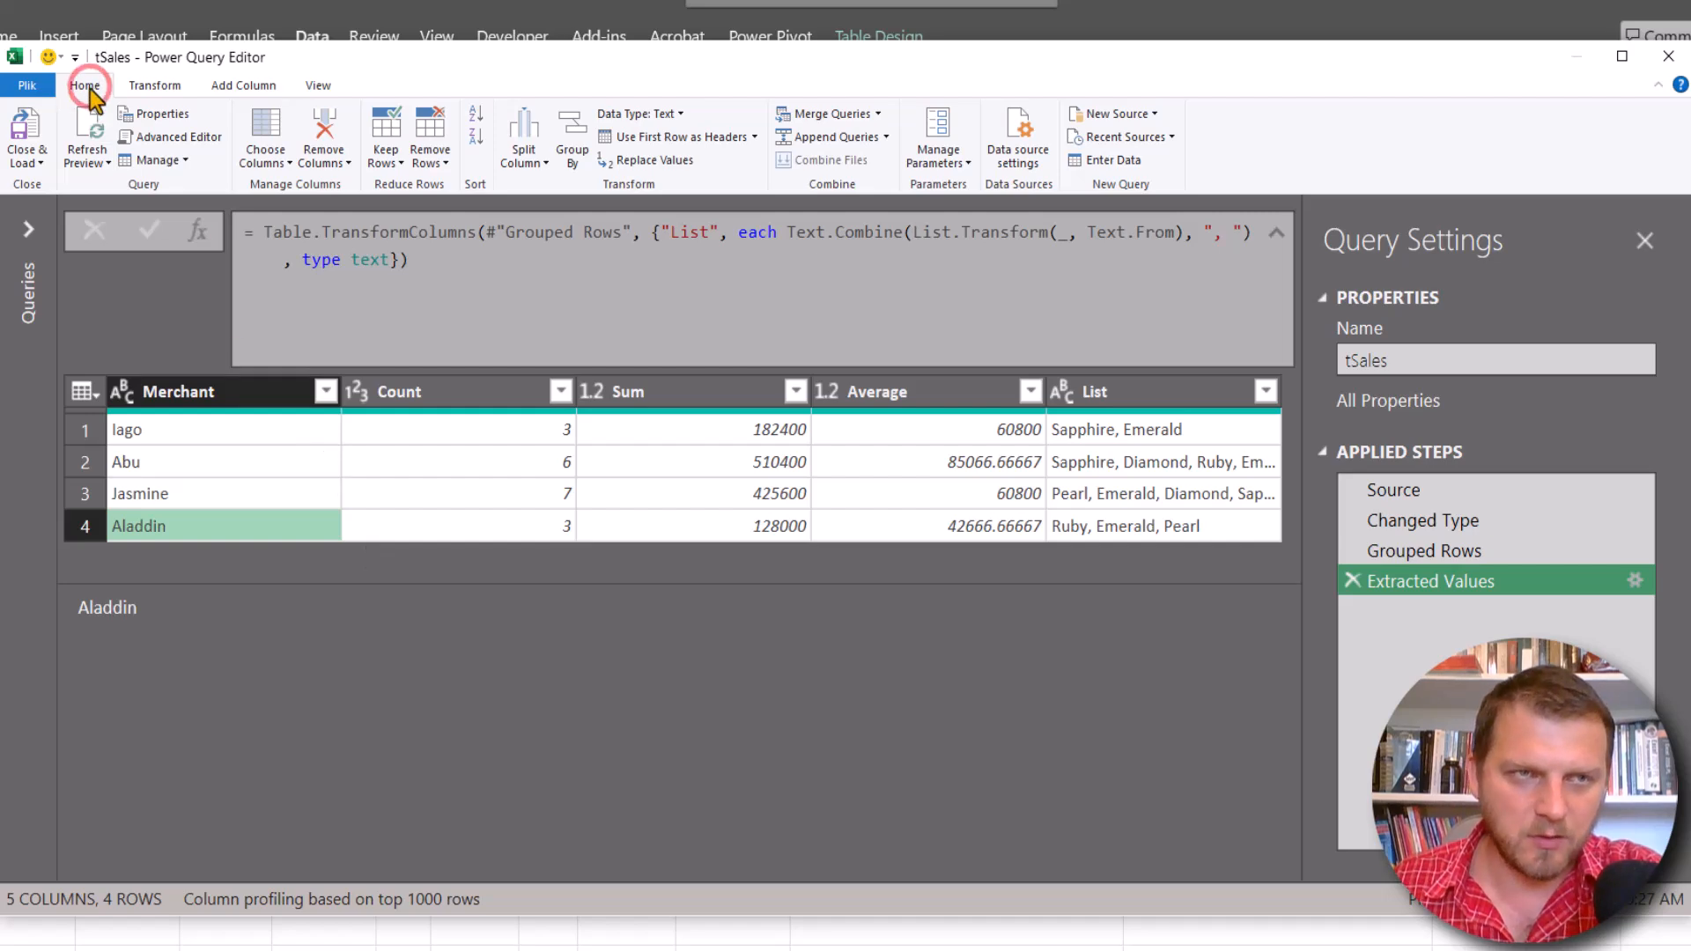
Close the query editor and load the result as a table to cell G7 of the existing PQ17 worksheet.
click(26, 163)
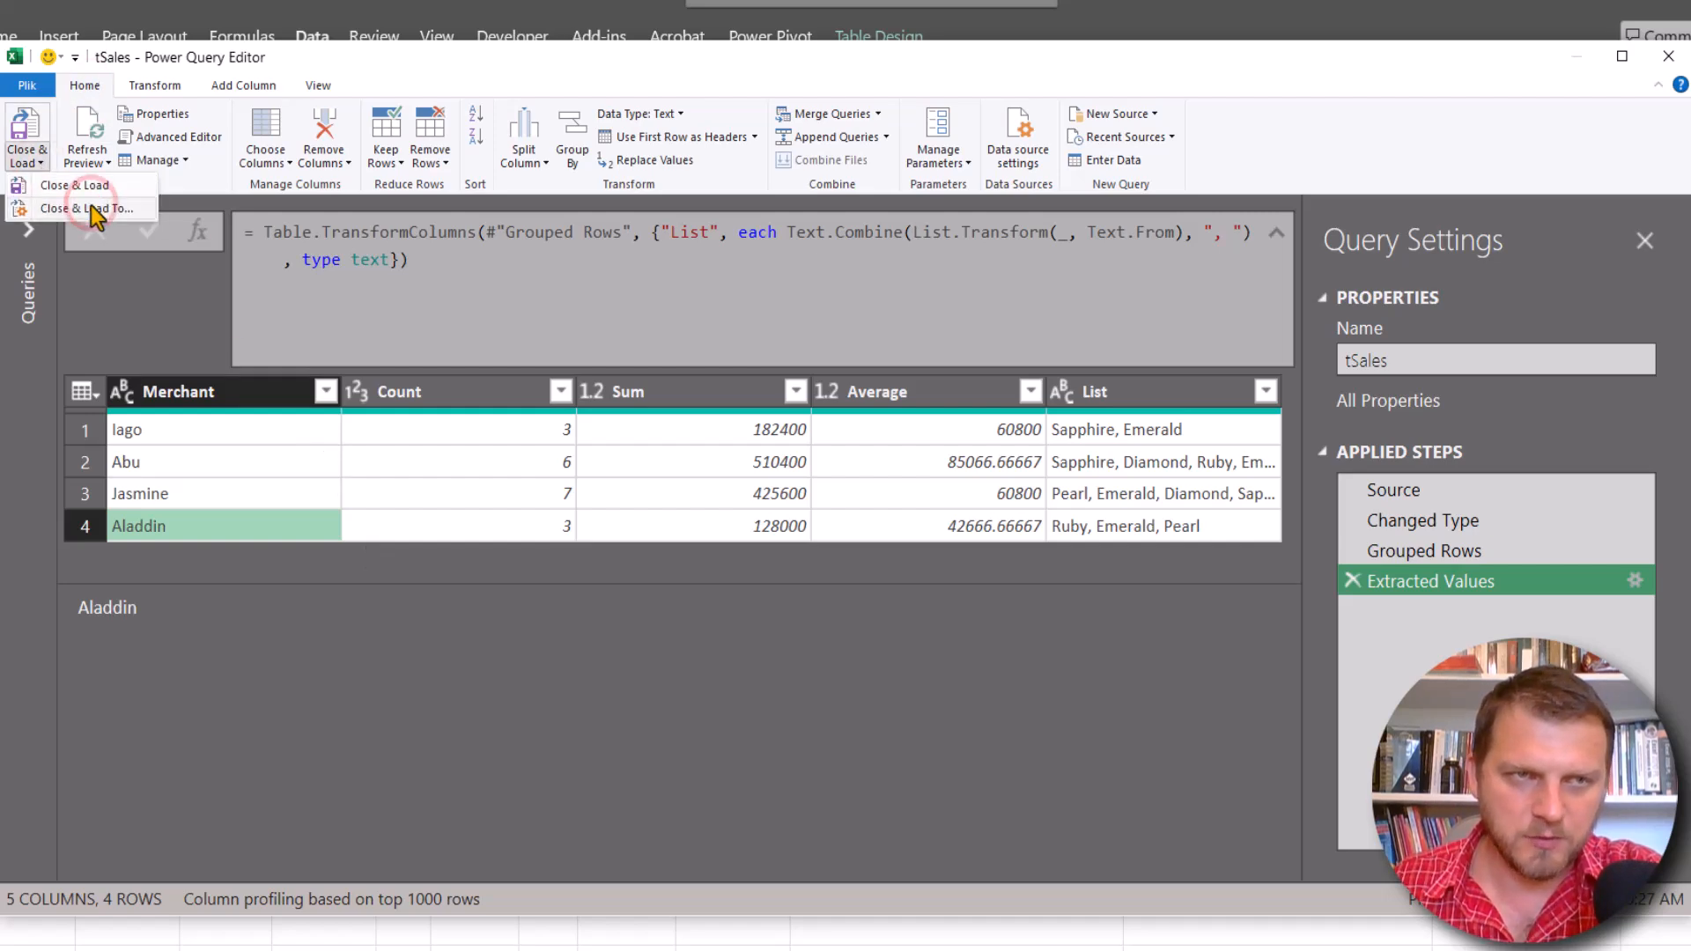
click(79, 185)
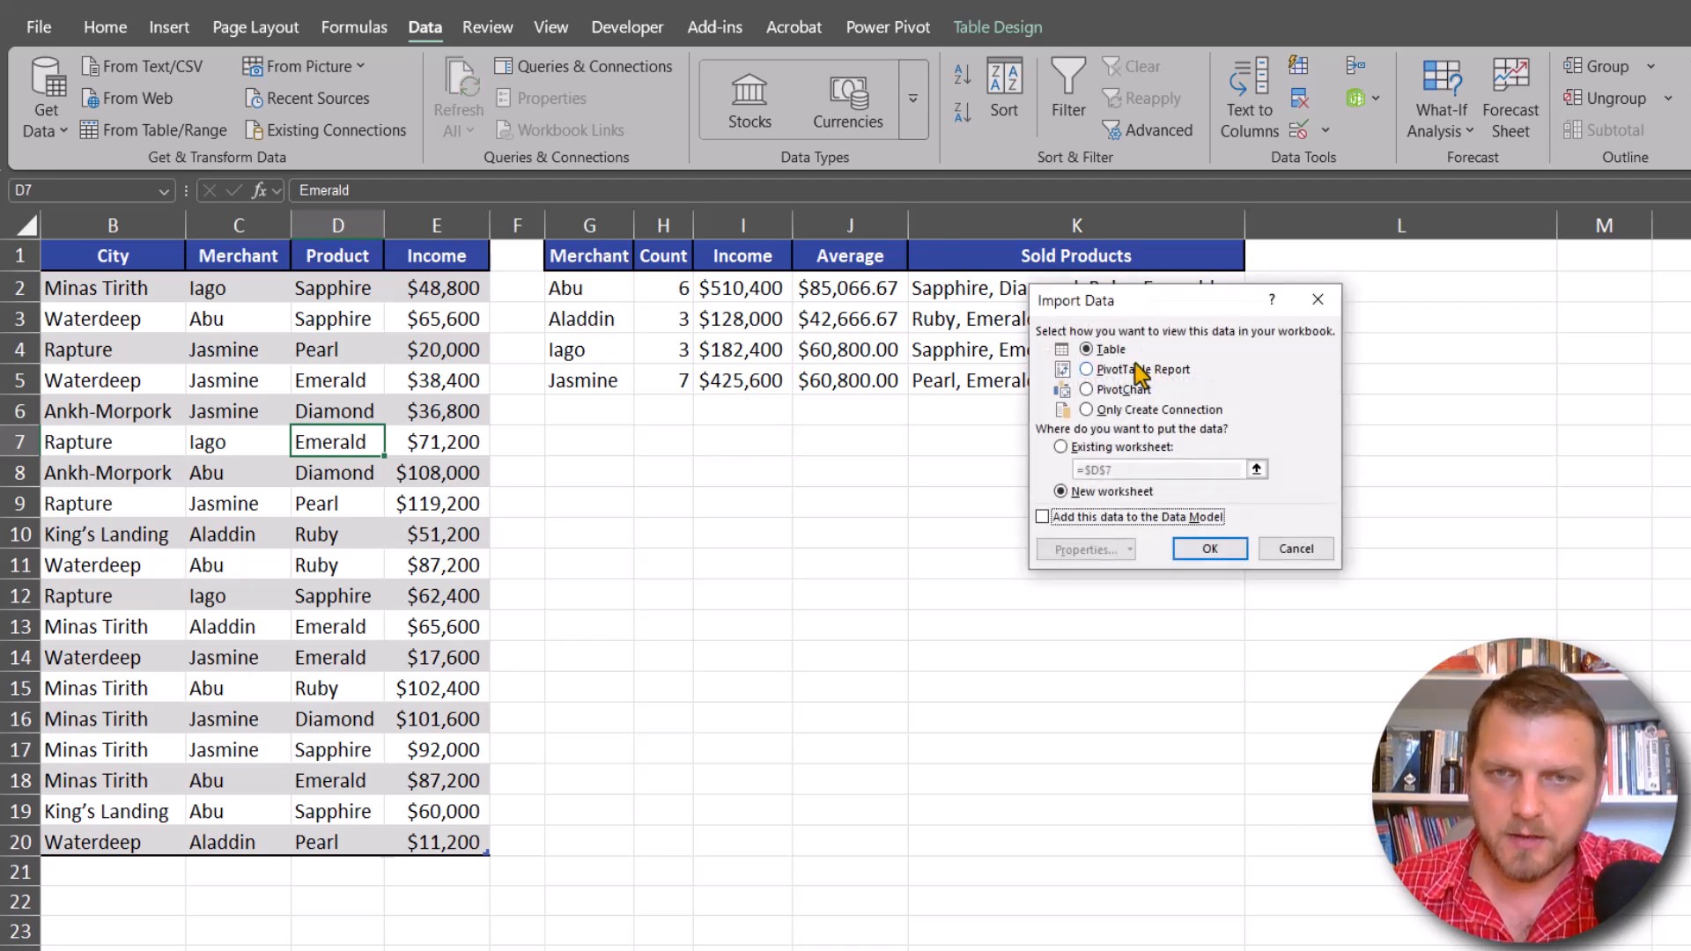
click(1065, 447)
click(596, 442)
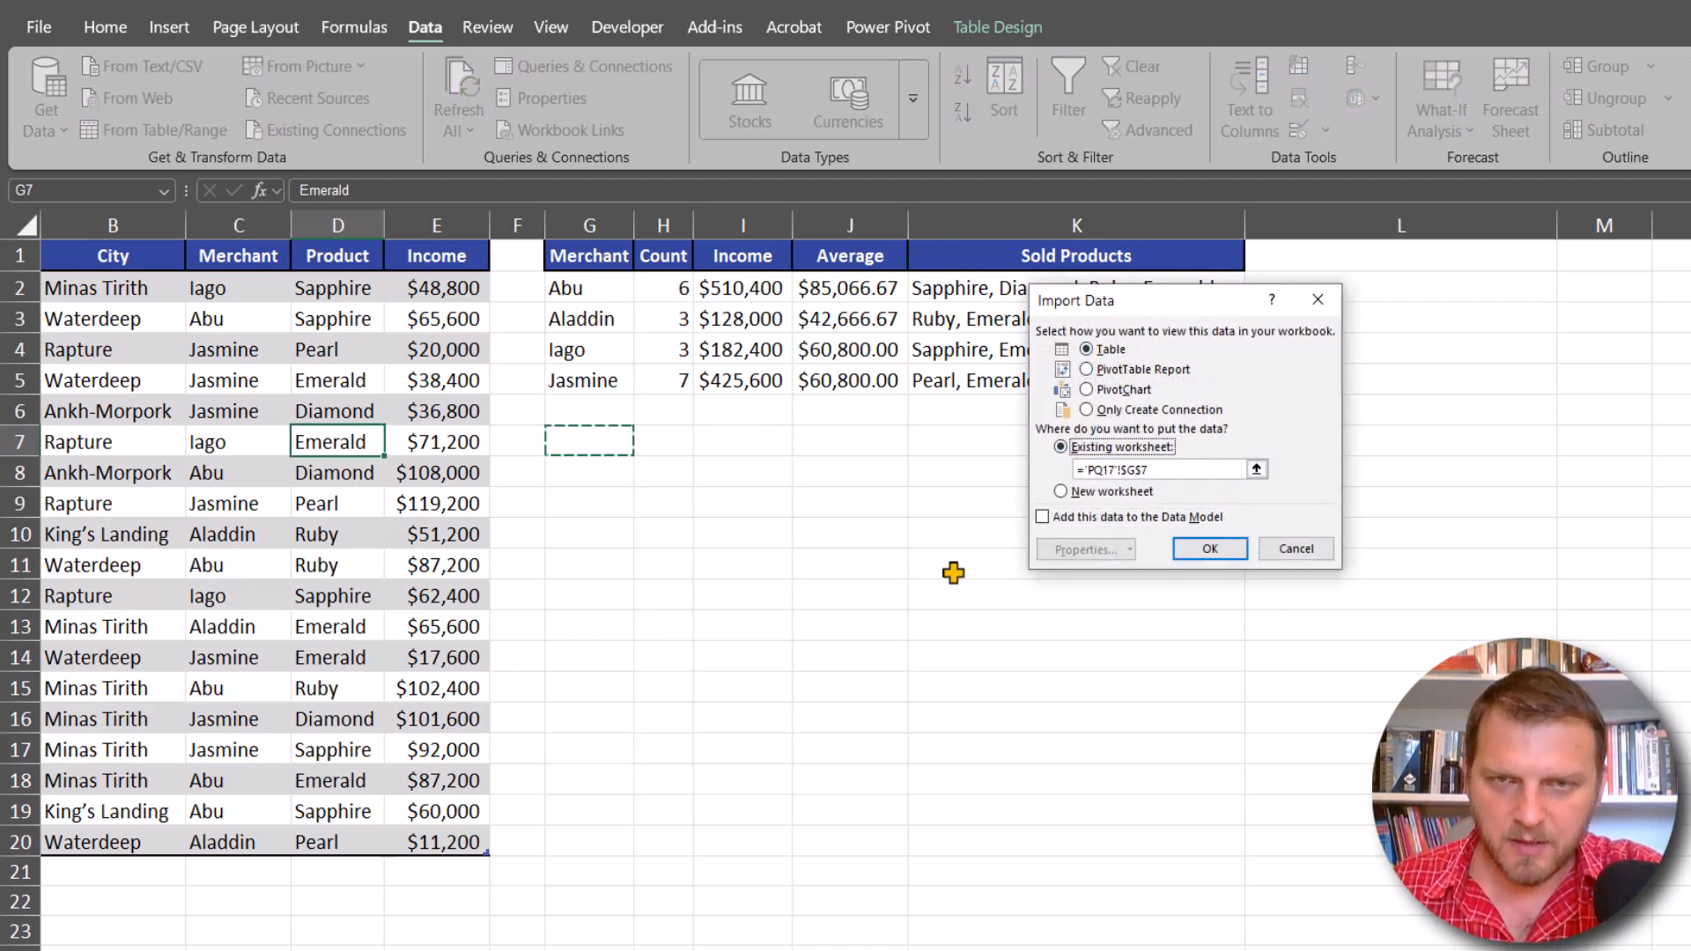
click(1219, 552)
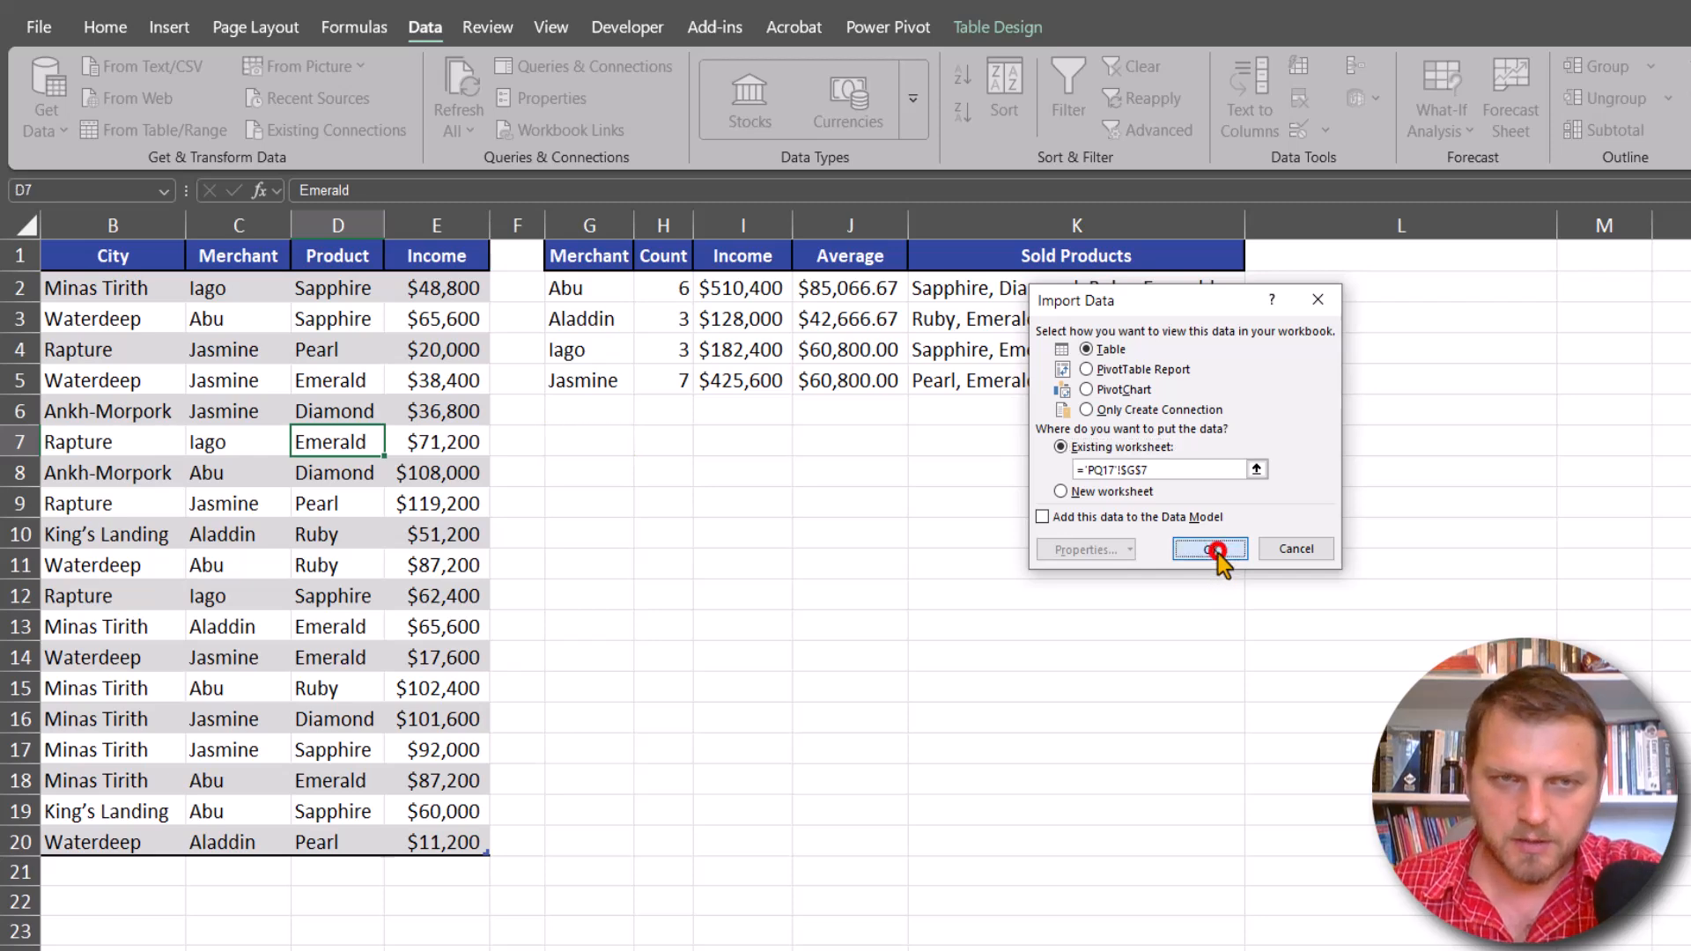
Format the loaded table's Sum and Average values as currency and fit column I's width to its contents.
drag(829, 224, 872, 223)
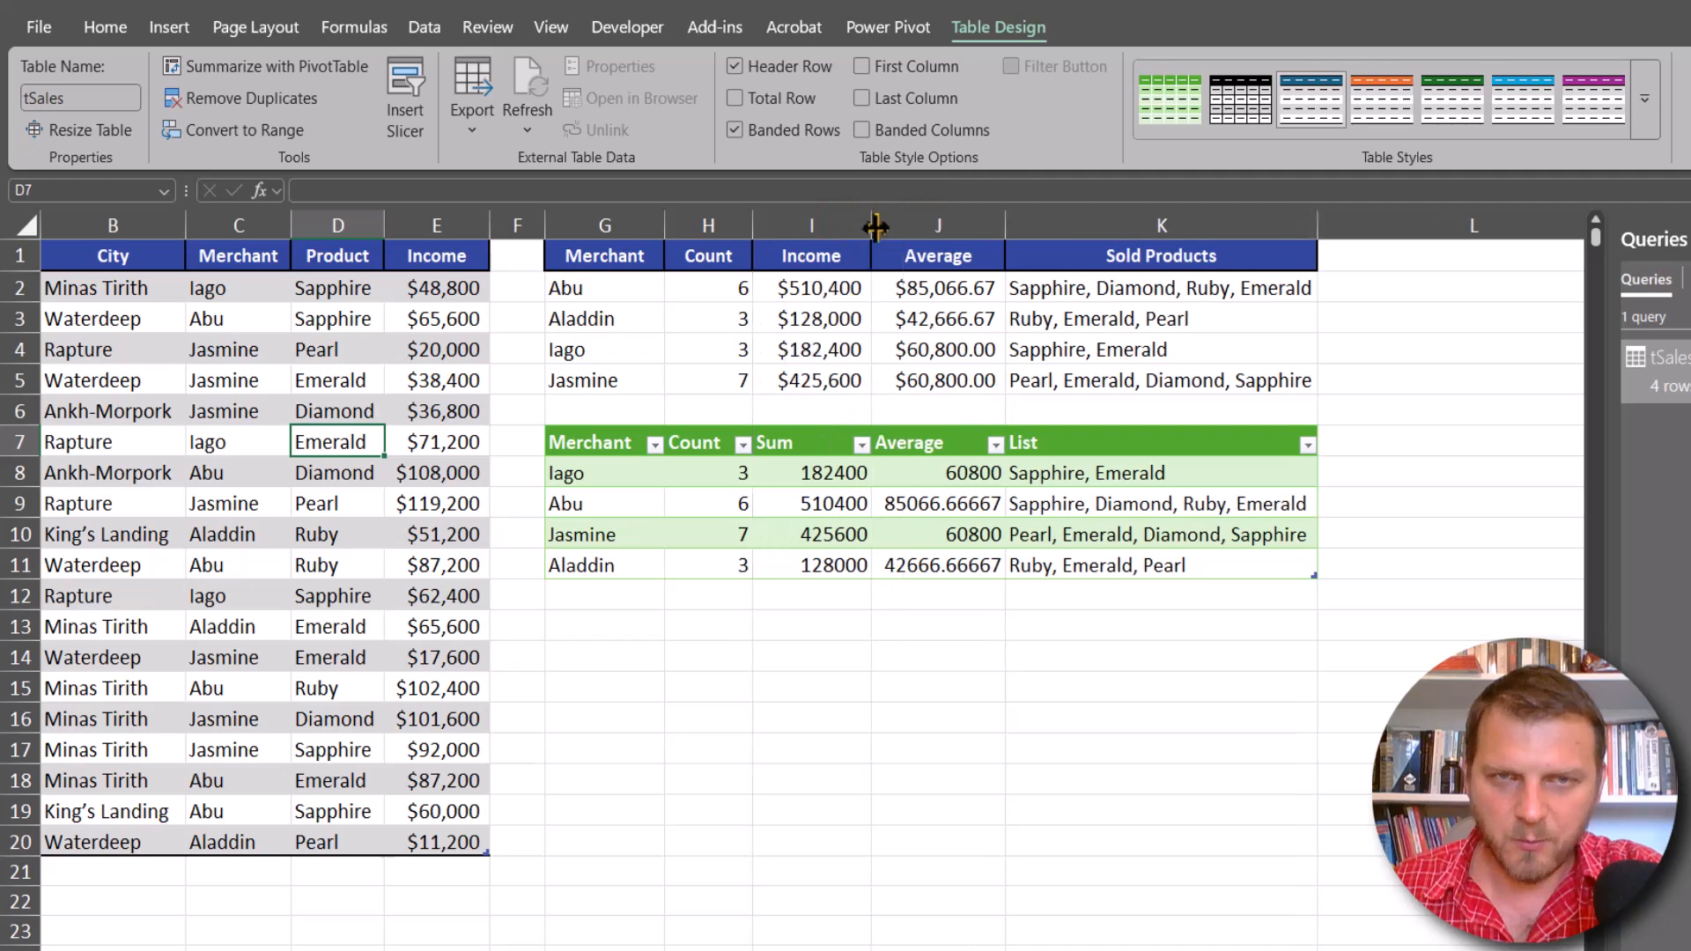
drag(819, 476, 963, 553)
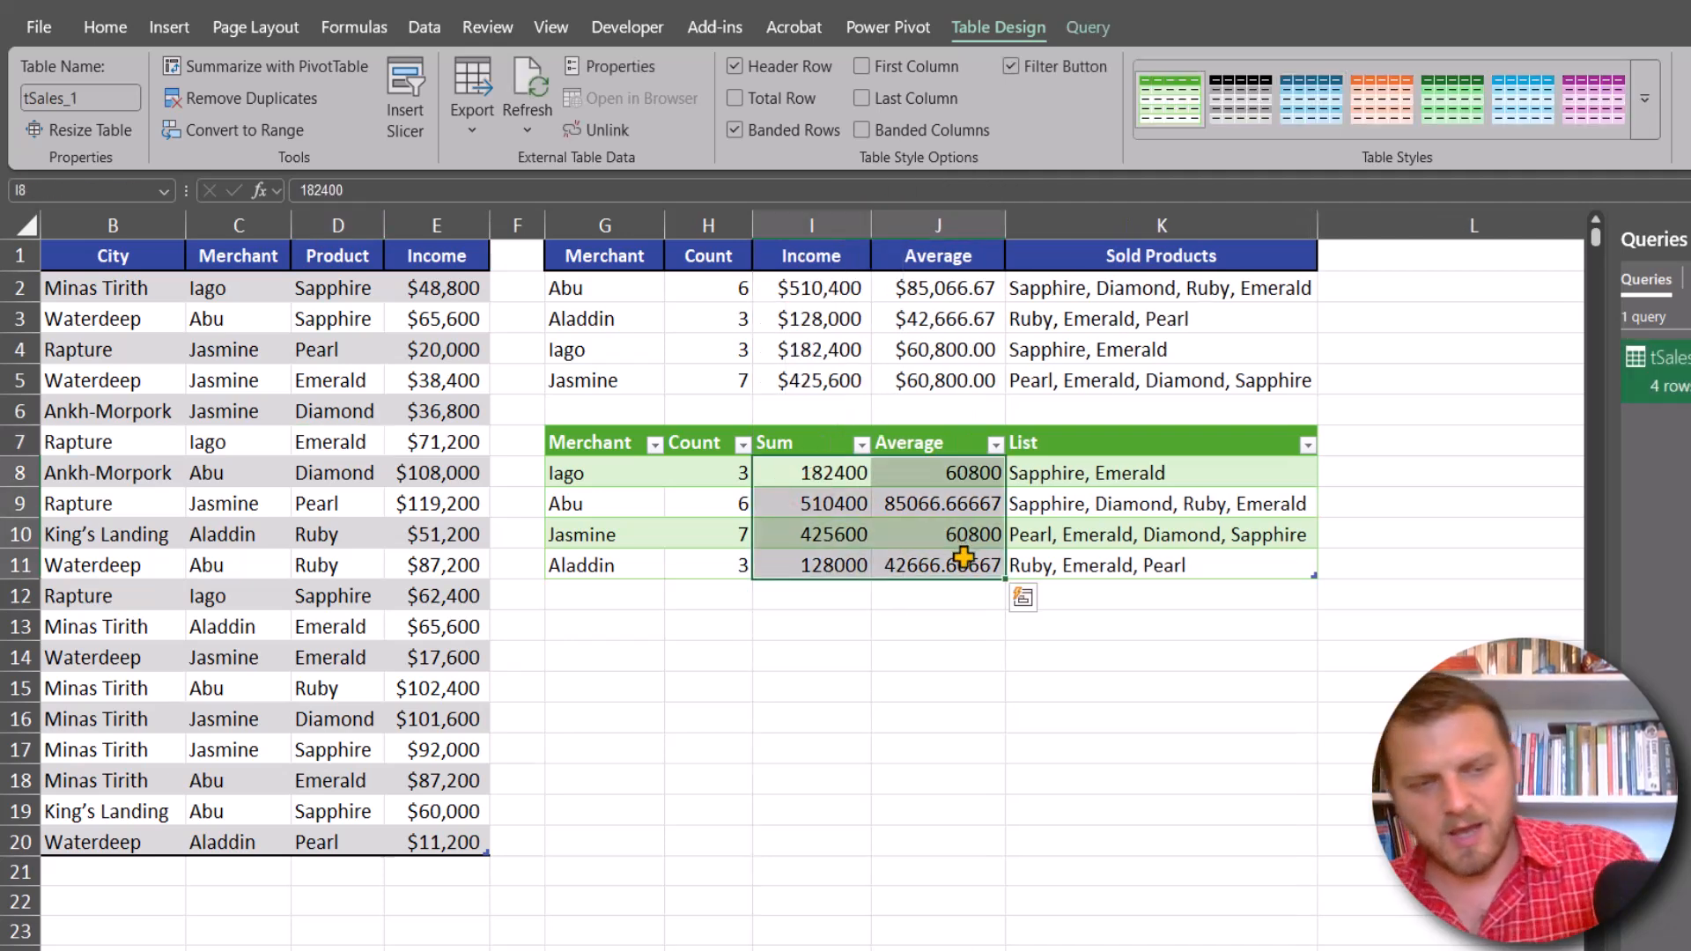
key(ctrl+q)
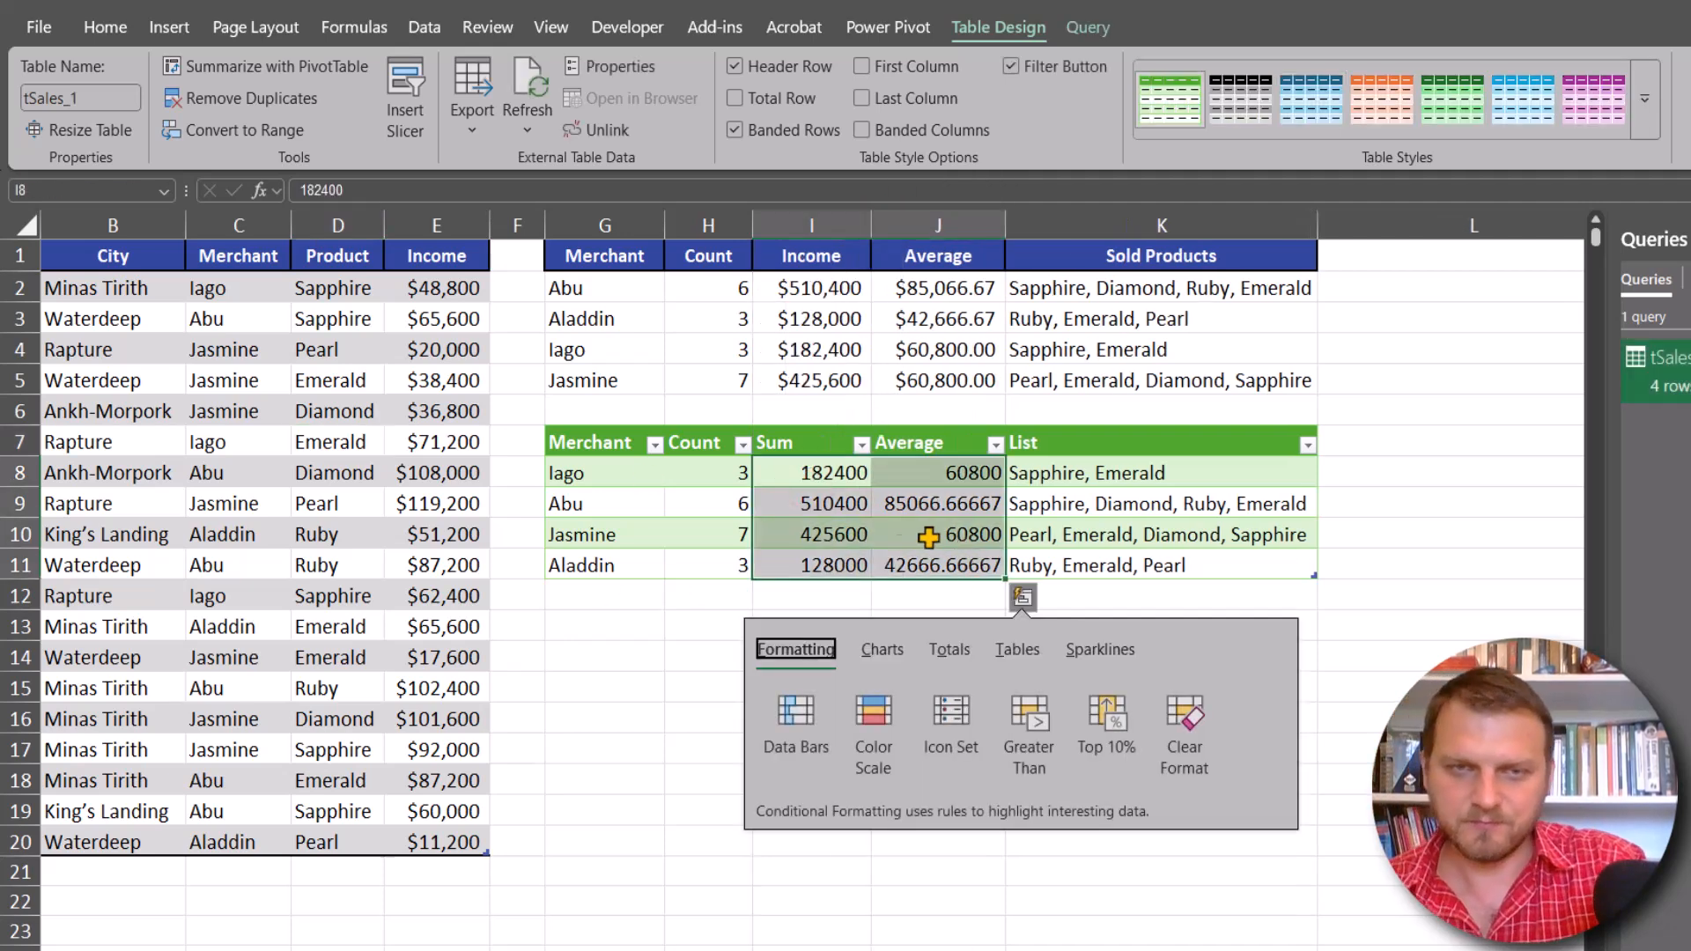
key(Escape)
key(ctrl+shift+4)
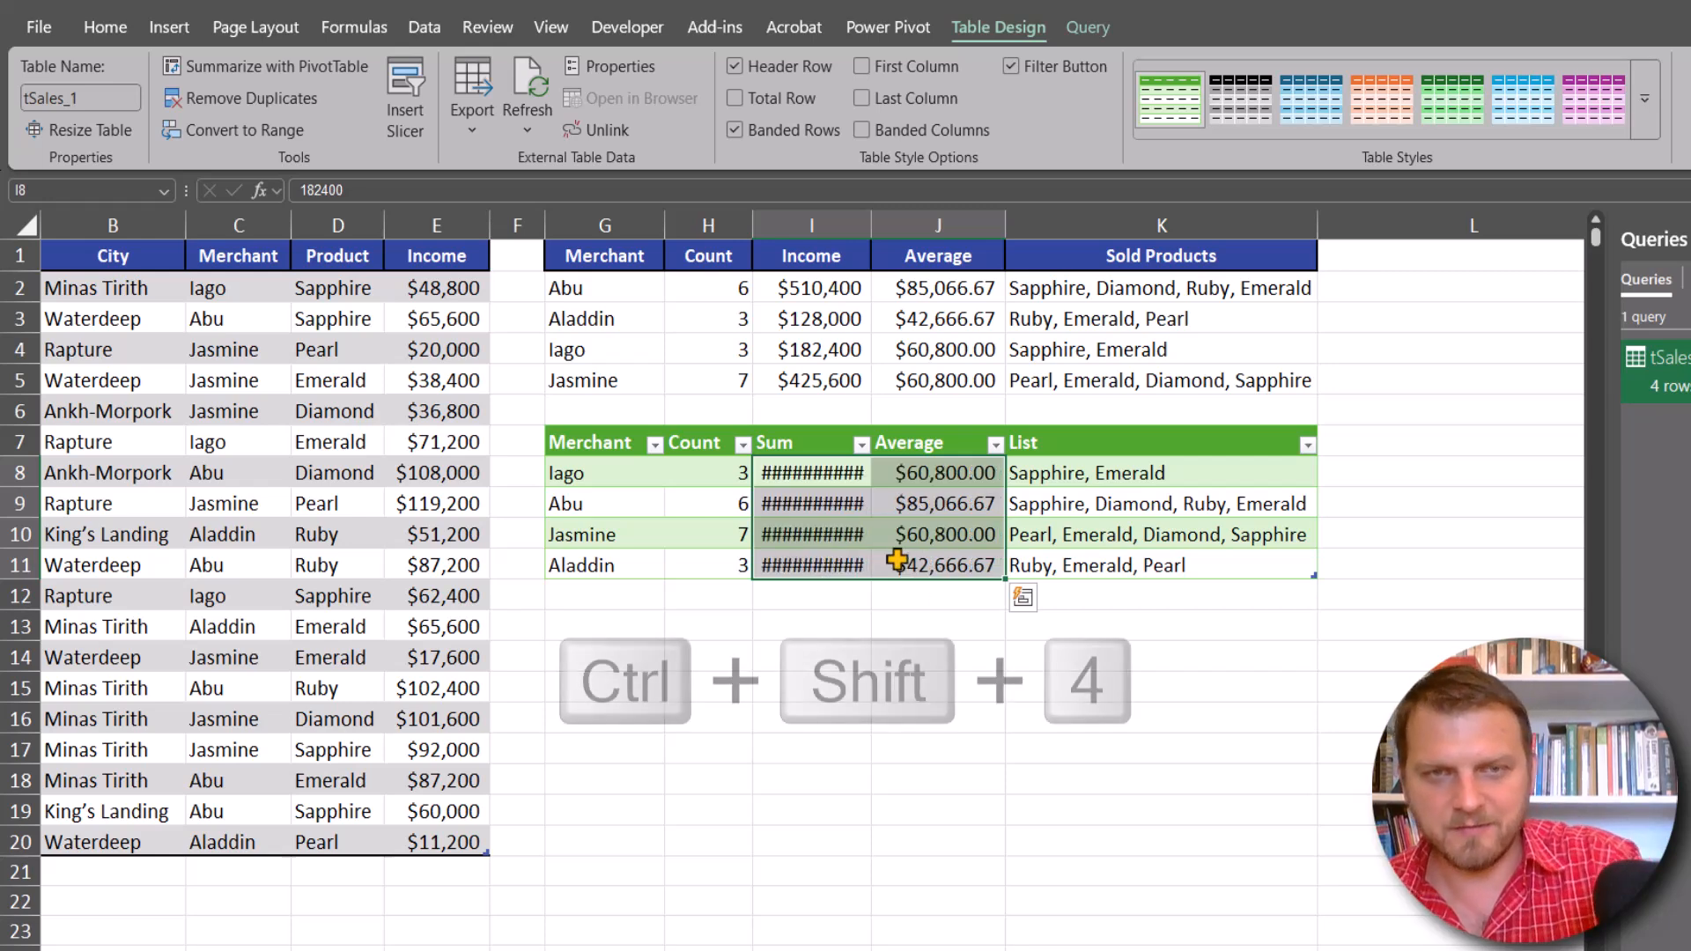
double_click(871, 224)
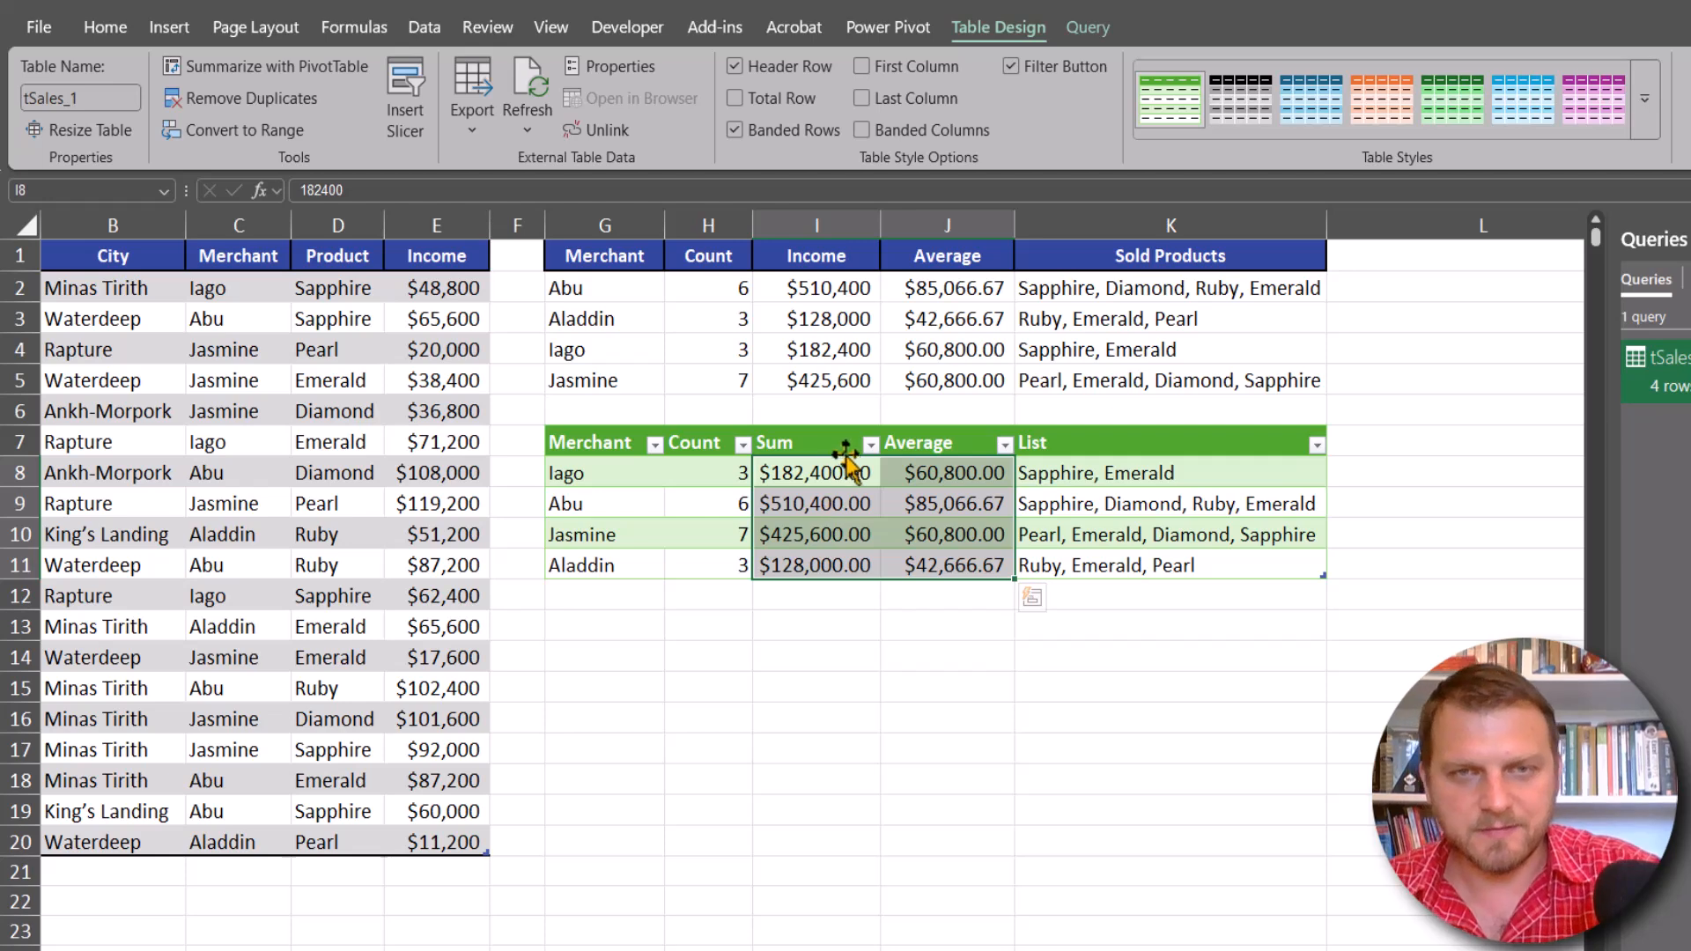
Reduce the Sum values in I8:I11 to zero decimal places.
drag(837, 472, 830, 565)
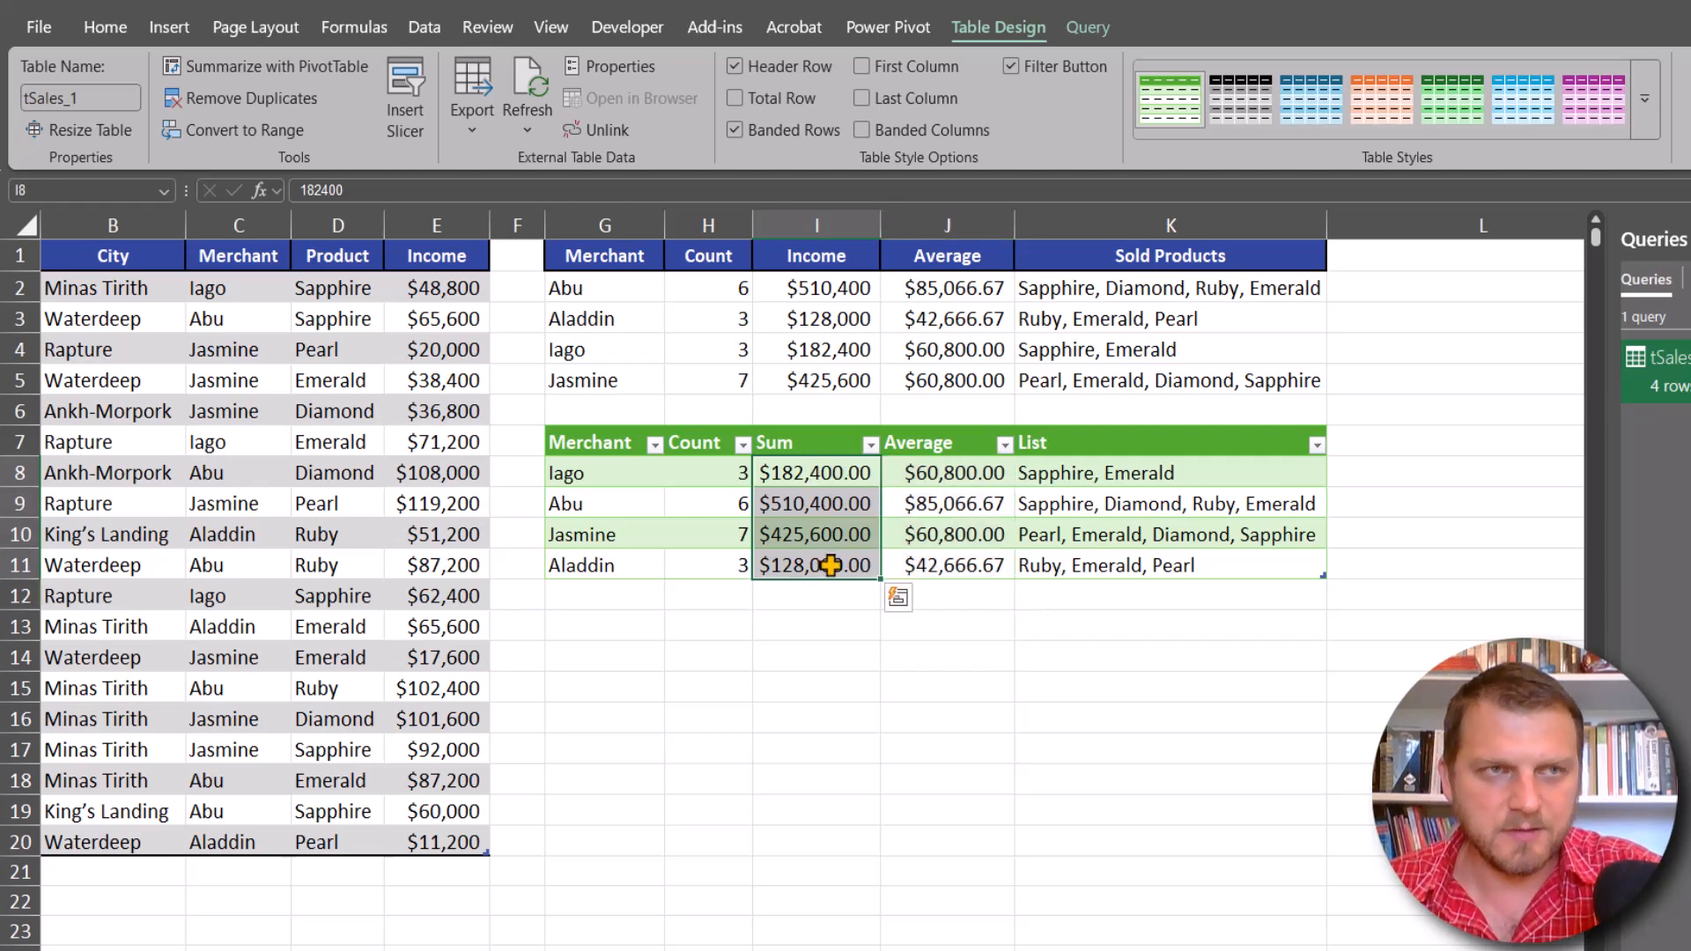
key(alt+h)
key(9)
key(alt+h)
key(9)
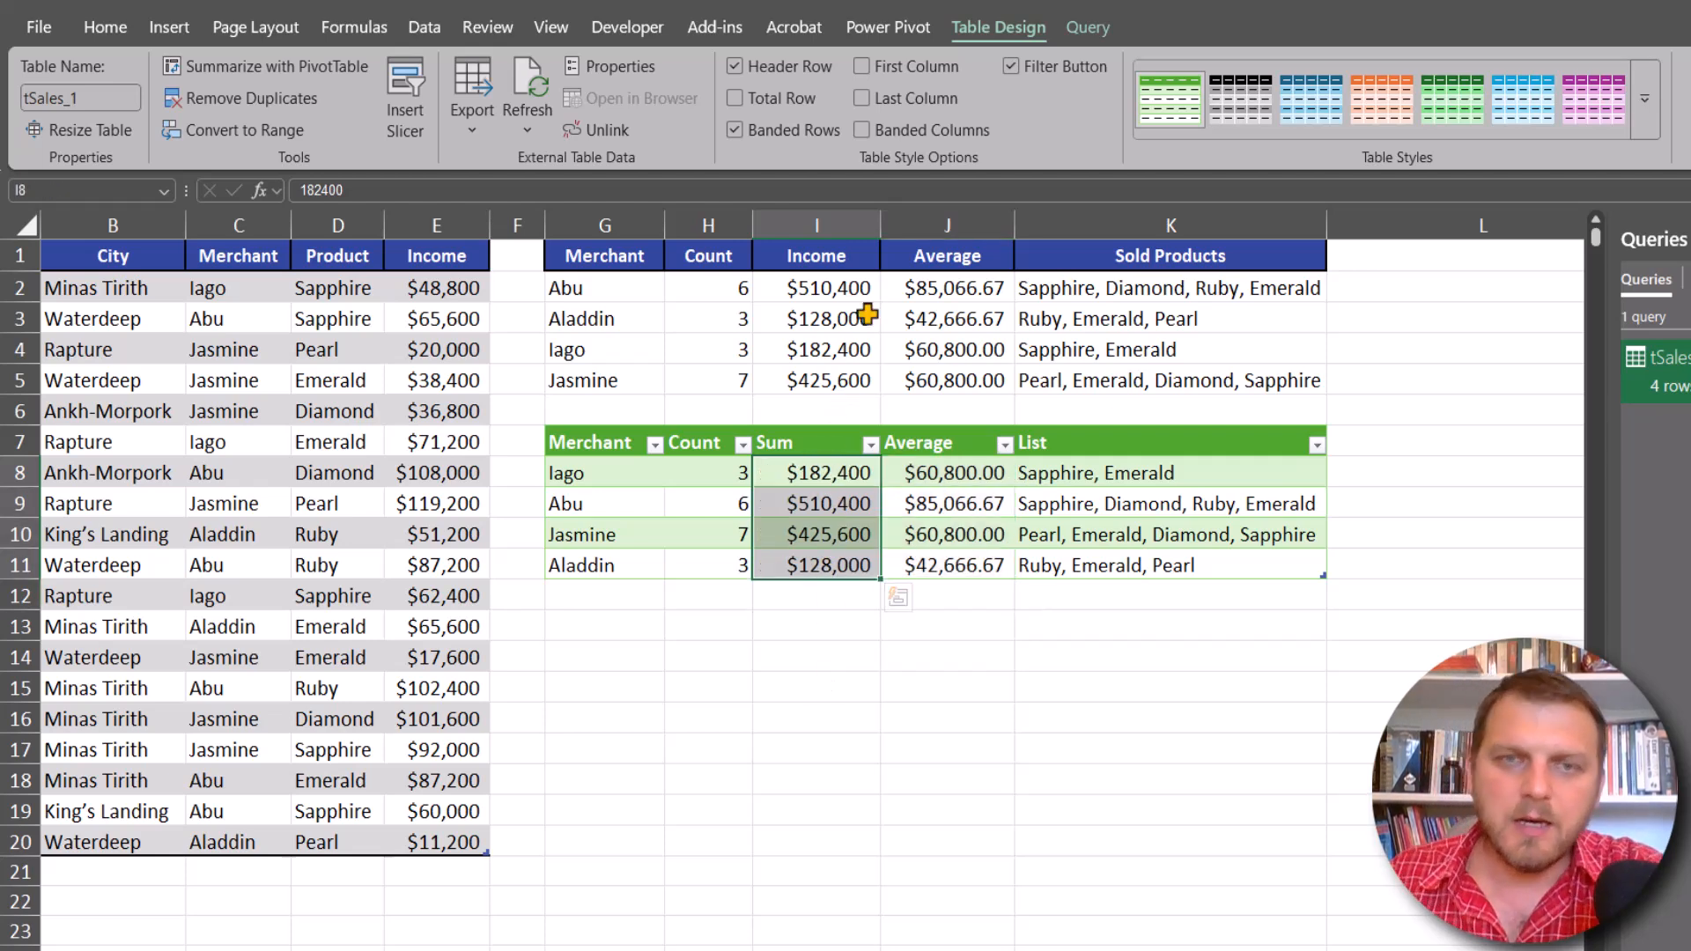
Sort the loaded summary table by Merchant in ascending order.
click(801, 472)
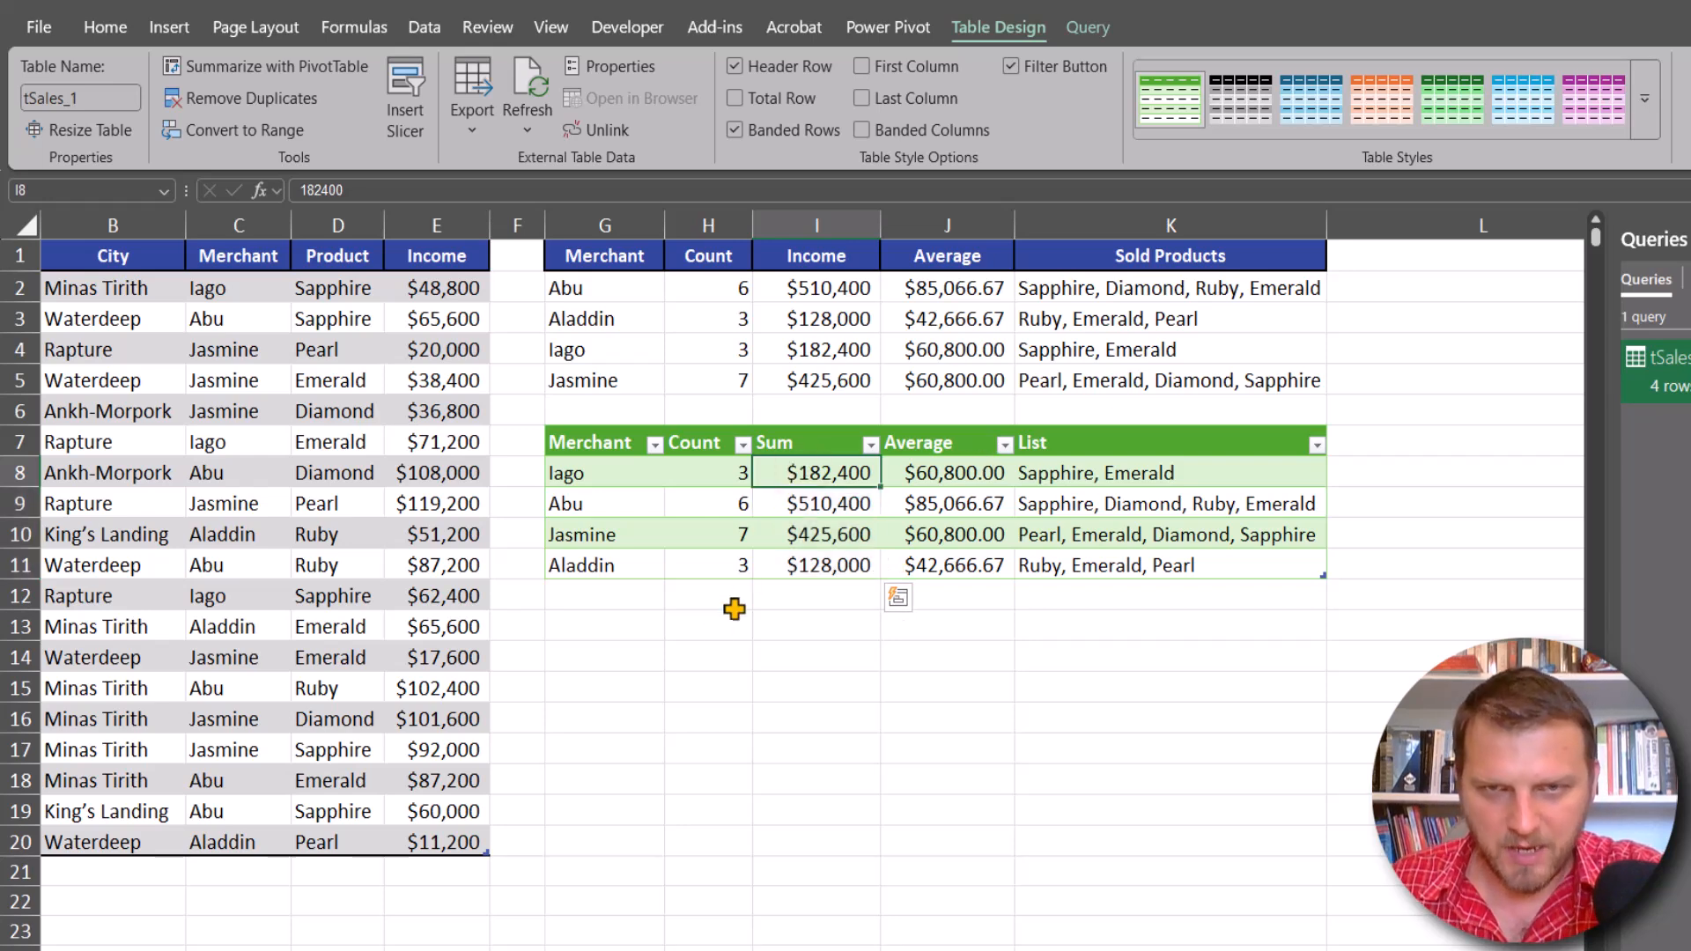
click(604, 505)
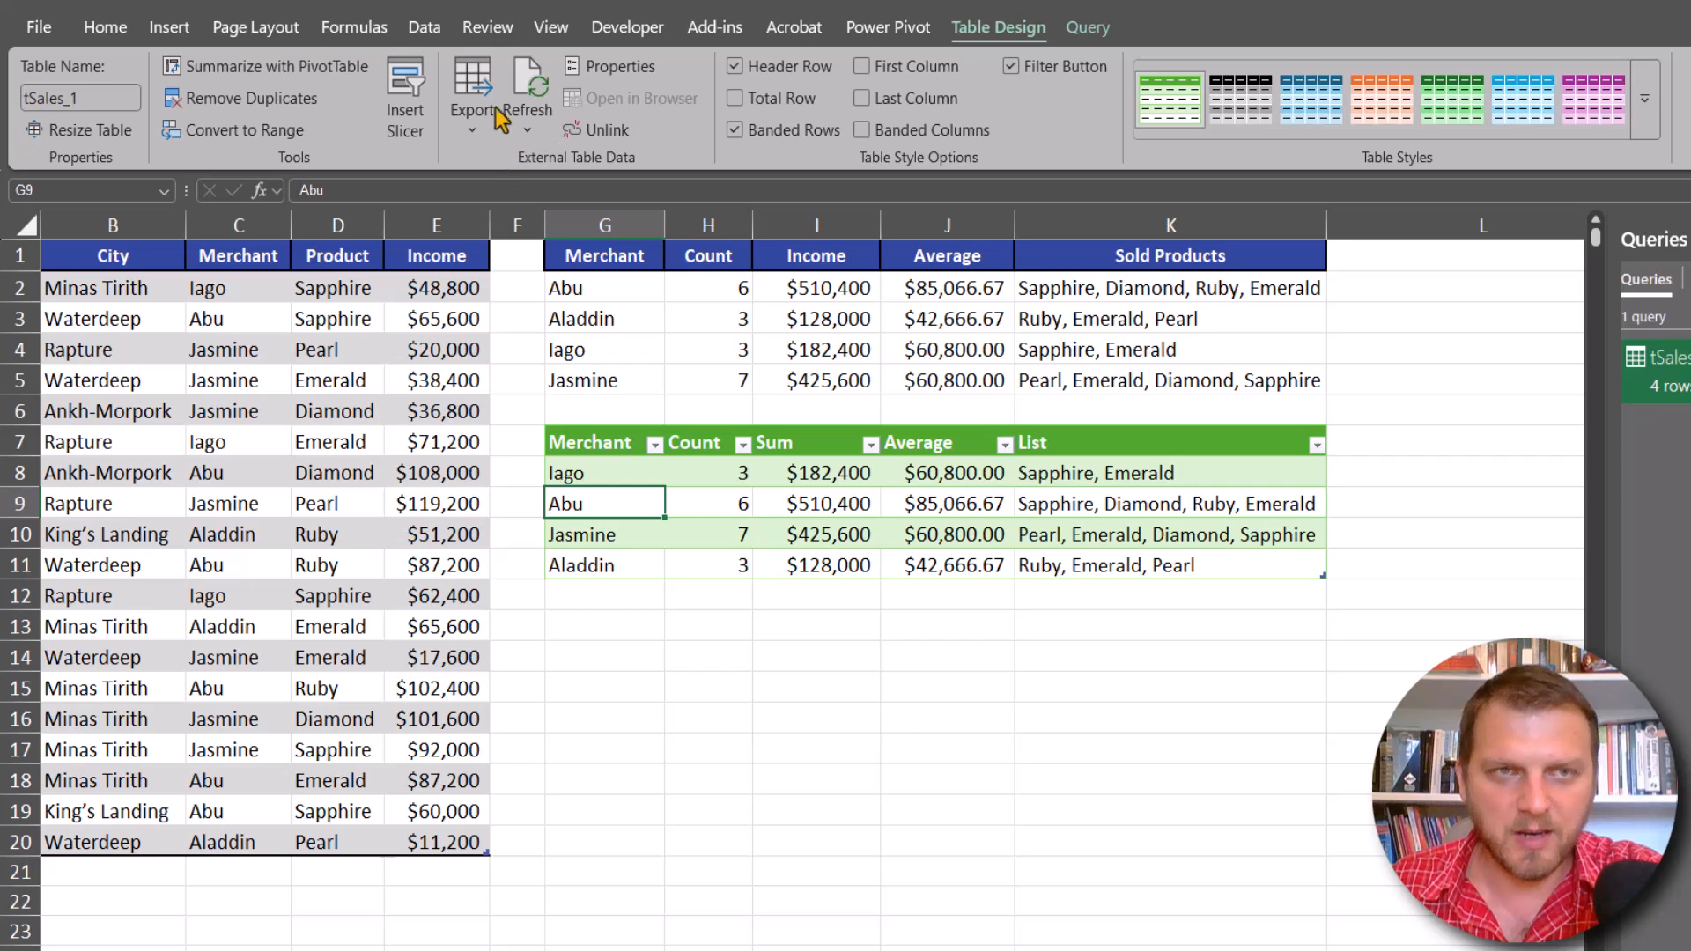
click(425, 28)
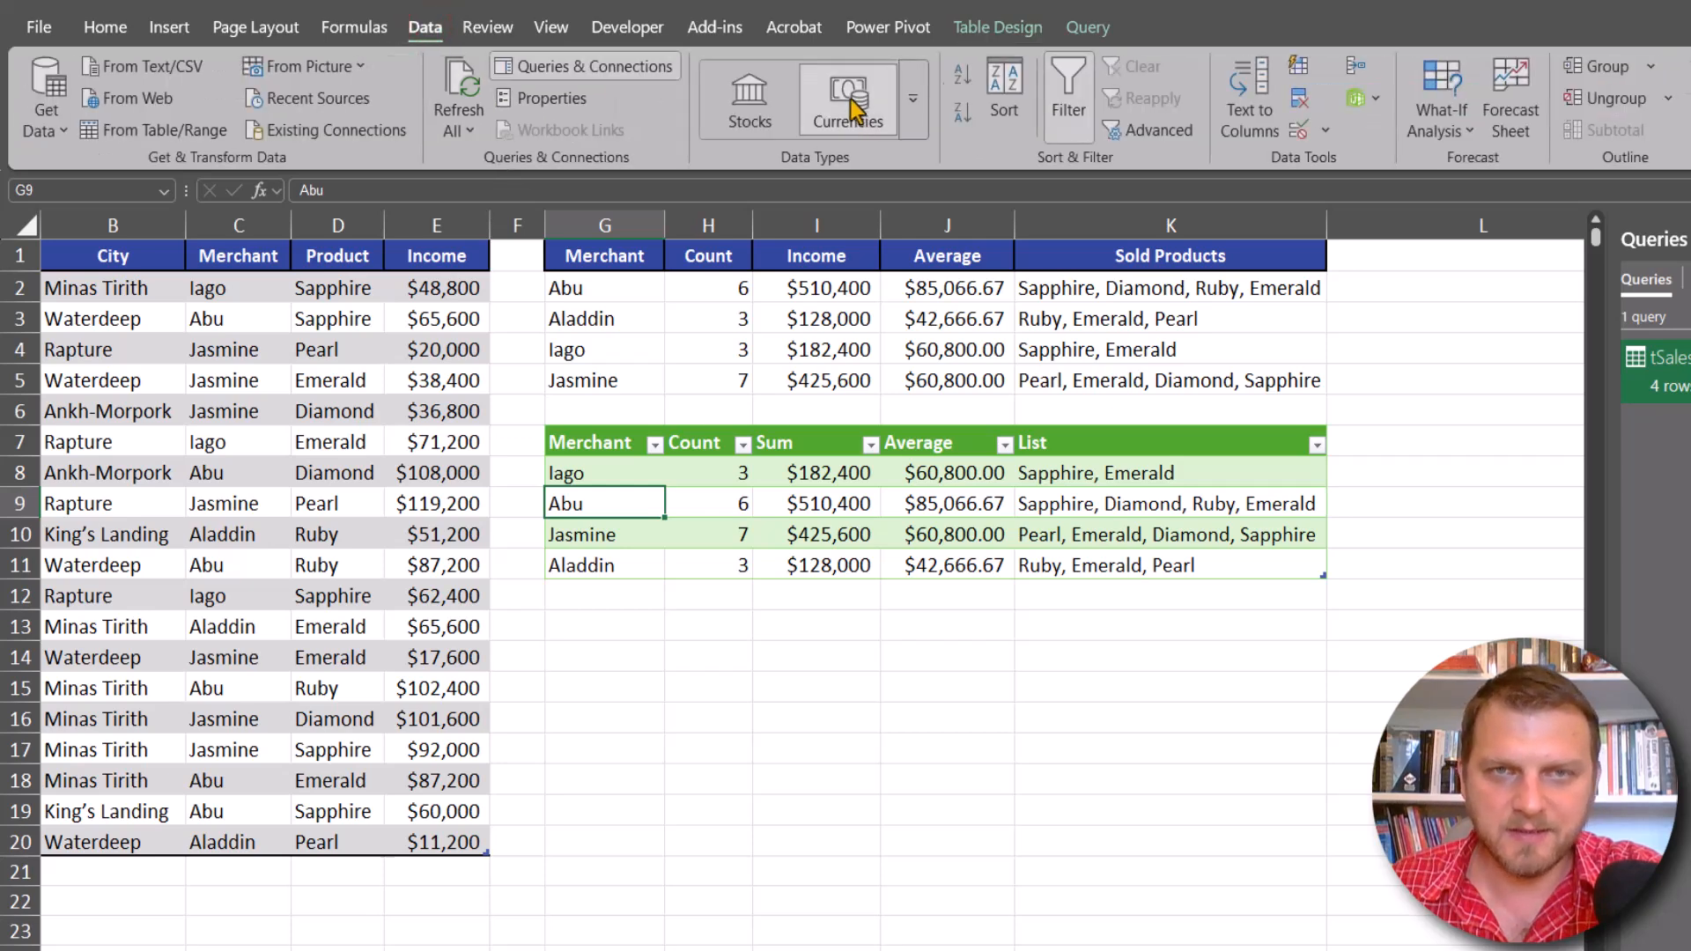
click(962, 74)
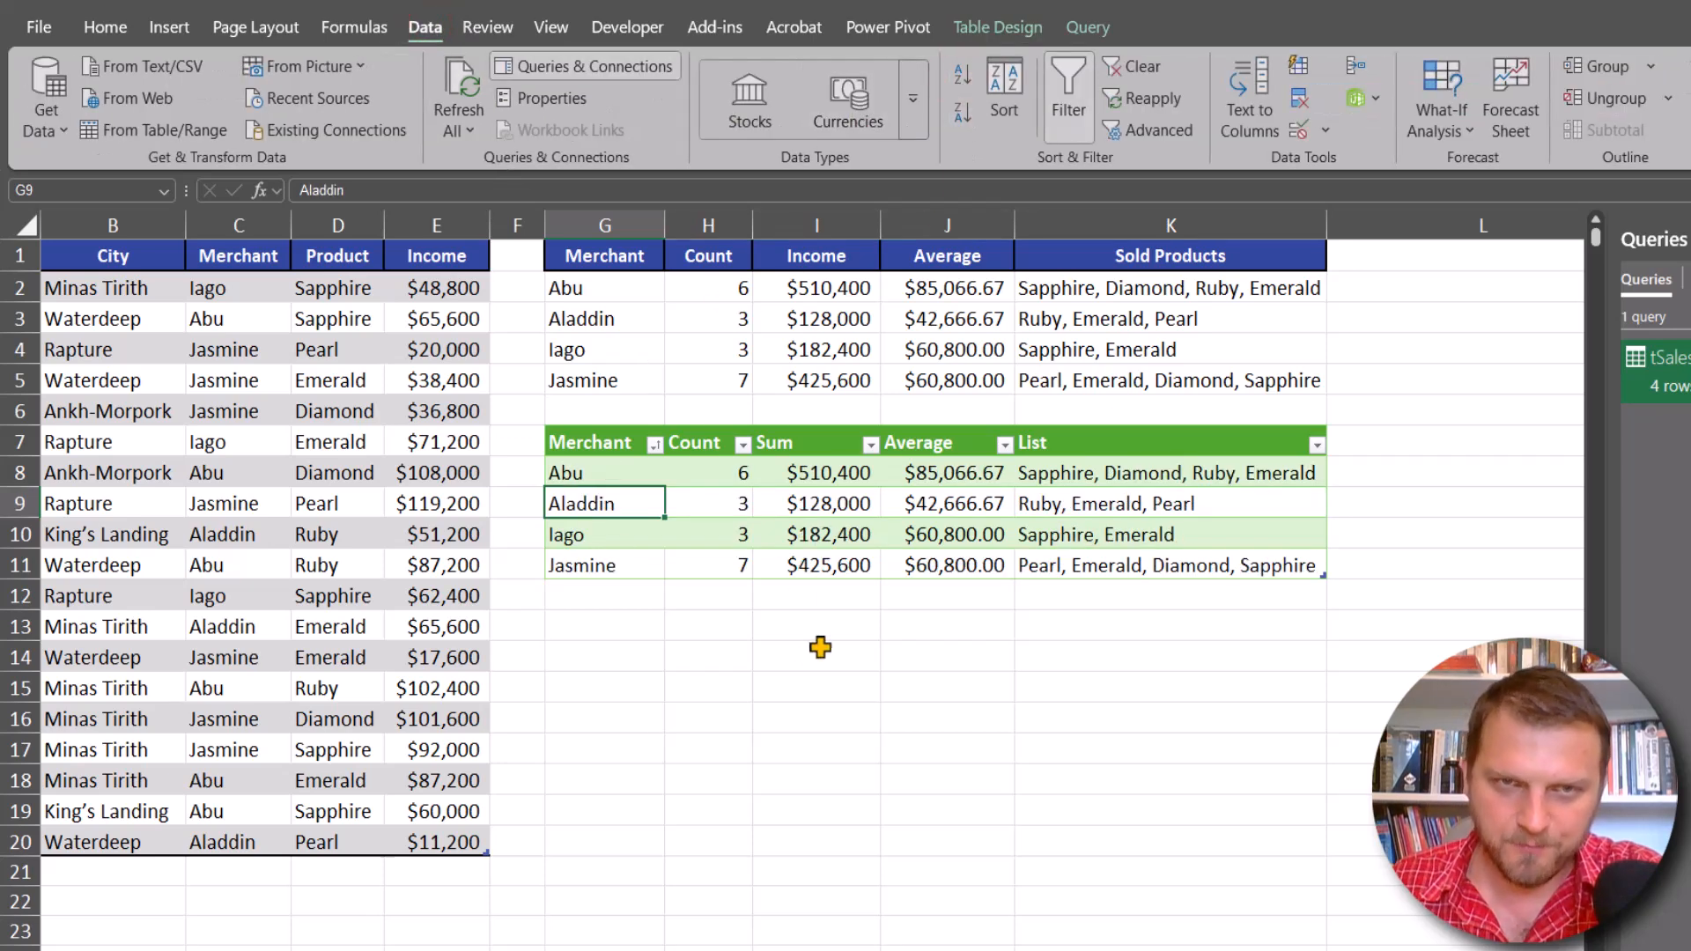